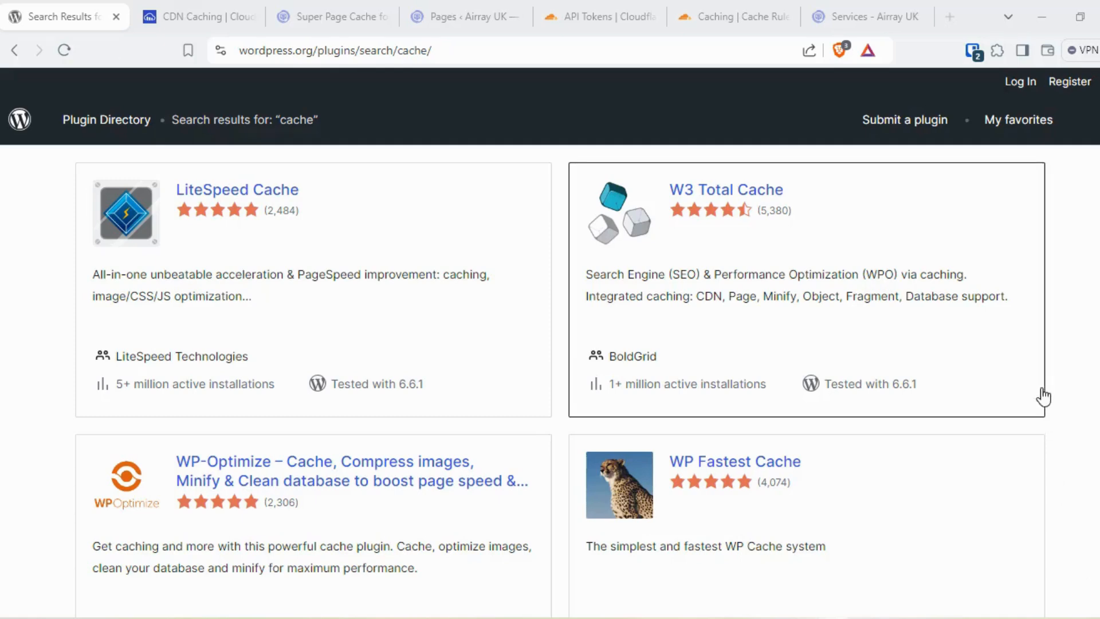
Look through the cache plugins listed in the WordPress plugin search results and view the Cloudinary CDN caching article.
scroll(1074, 311, "up", 3)
scroll(1074, 309, "up", 1)
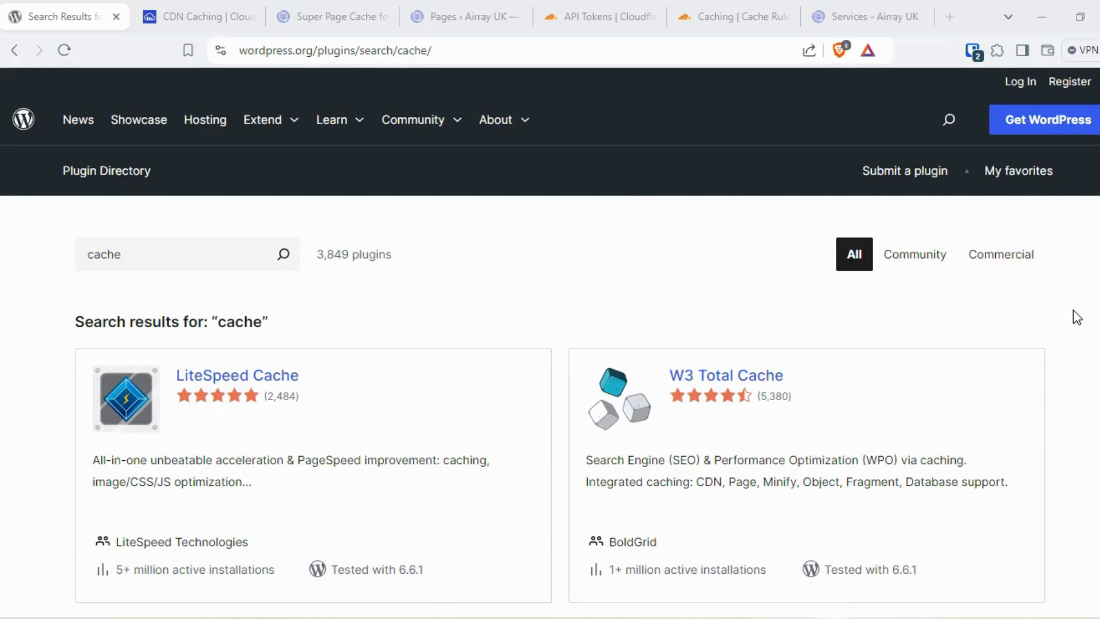
scroll(1053, 346, "down", 3)
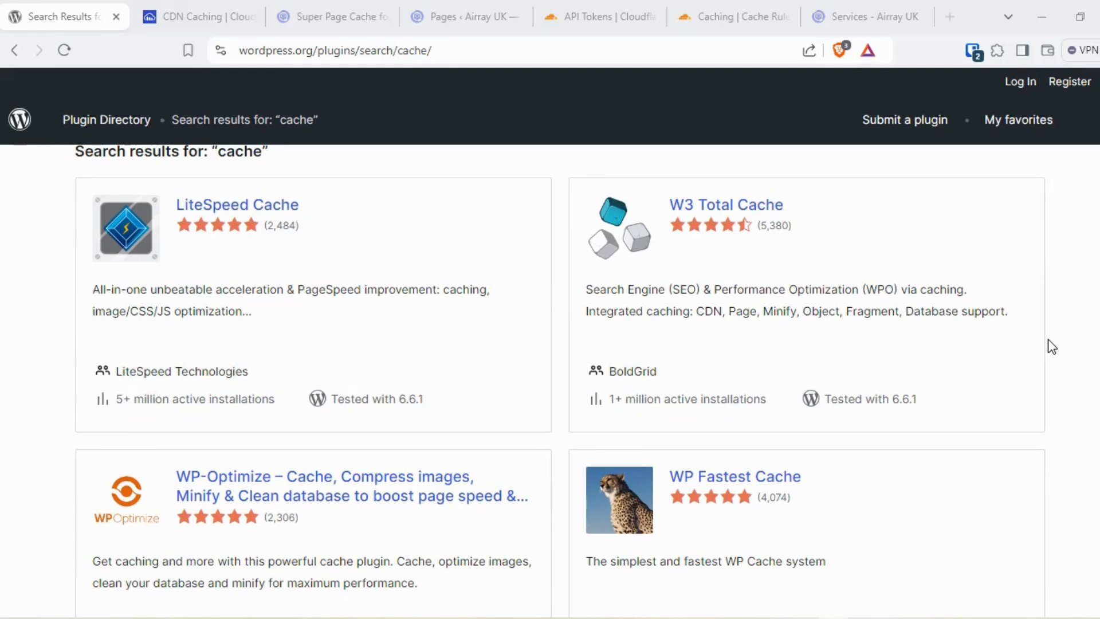
scroll(1052, 346, "down", 4)
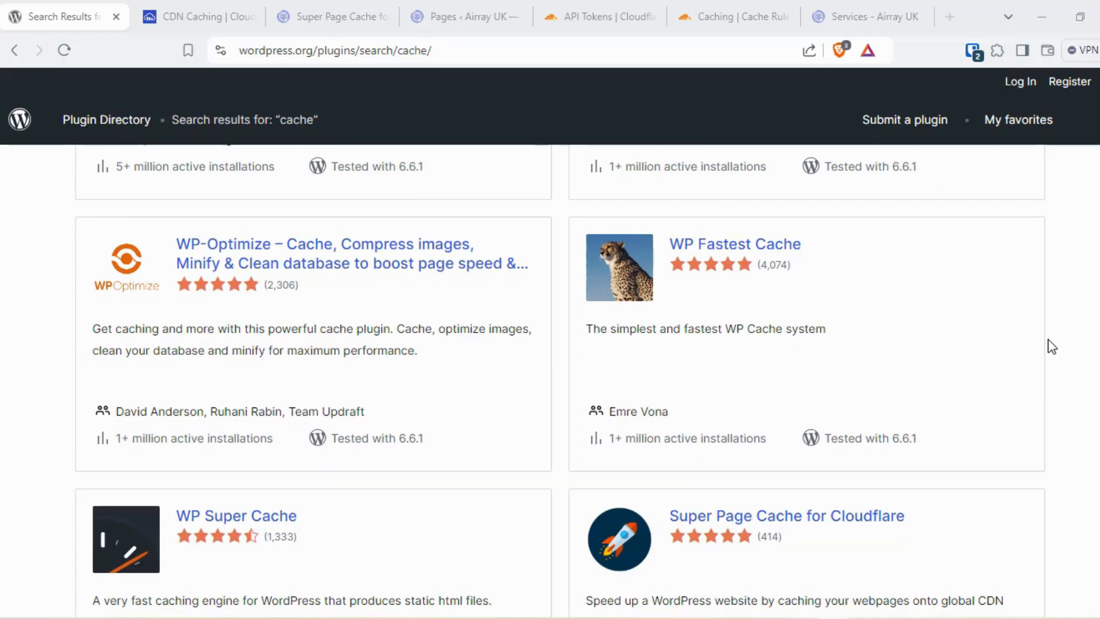
scroll(1052, 346, "down", 3)
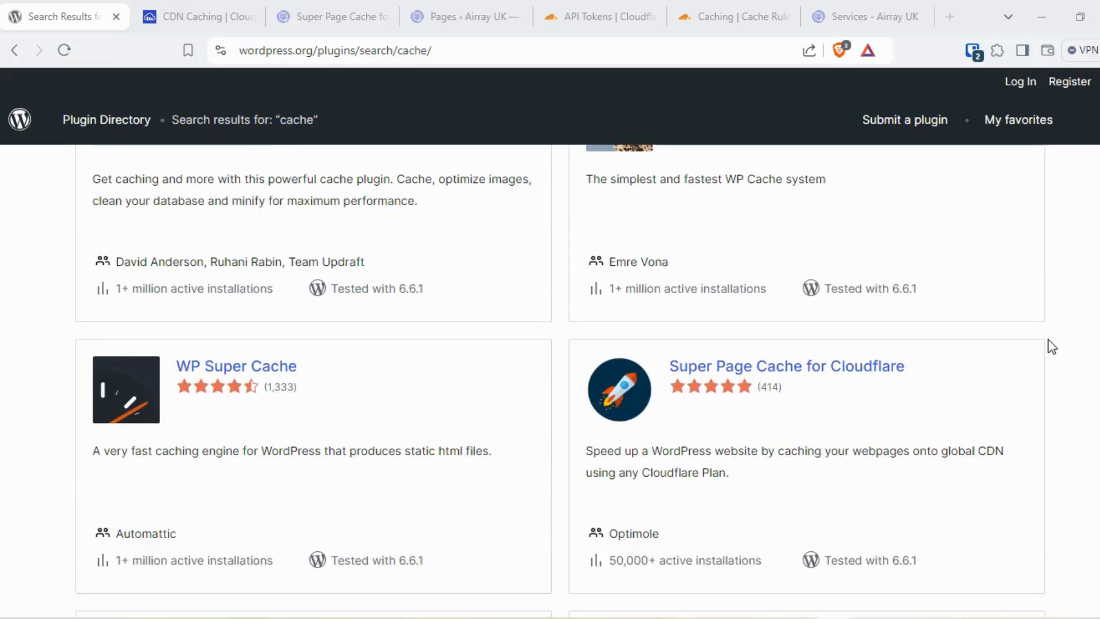
scroll(1052, 346, "up", 10)
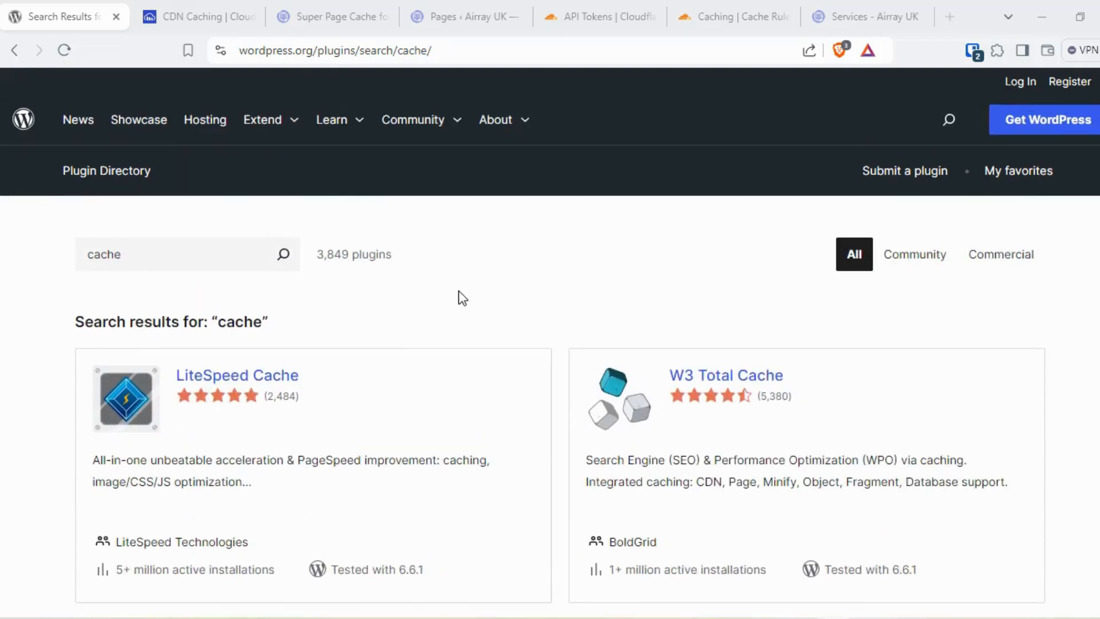
left_click(209, 8)
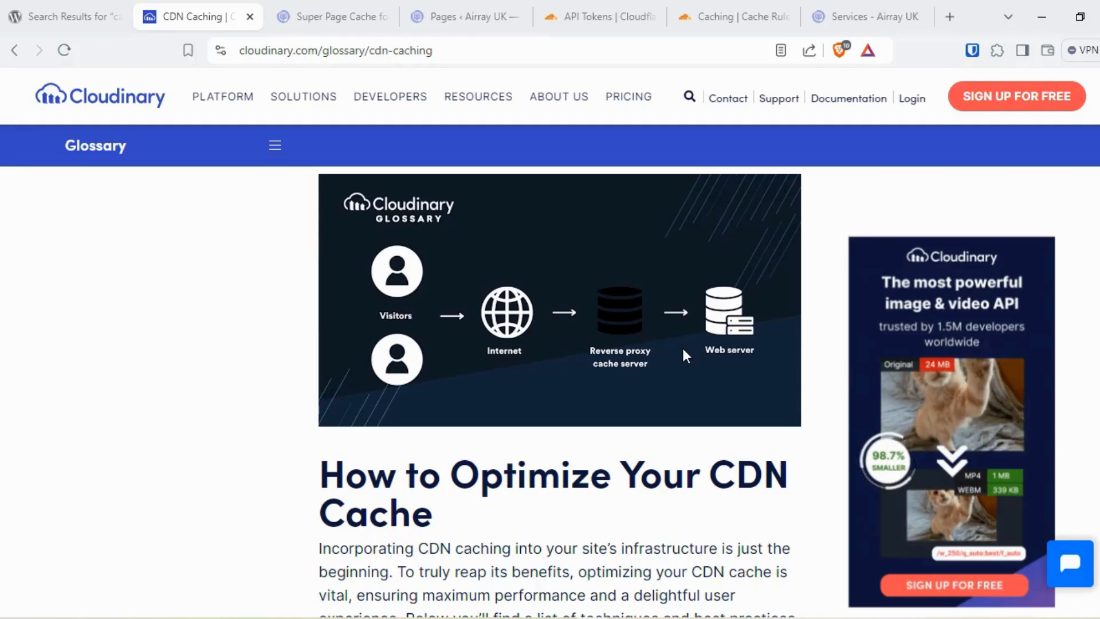
Return to the cache plugin search results and open the Super Page Cache for Cloudflare plugin page.
left_click(48, 11)
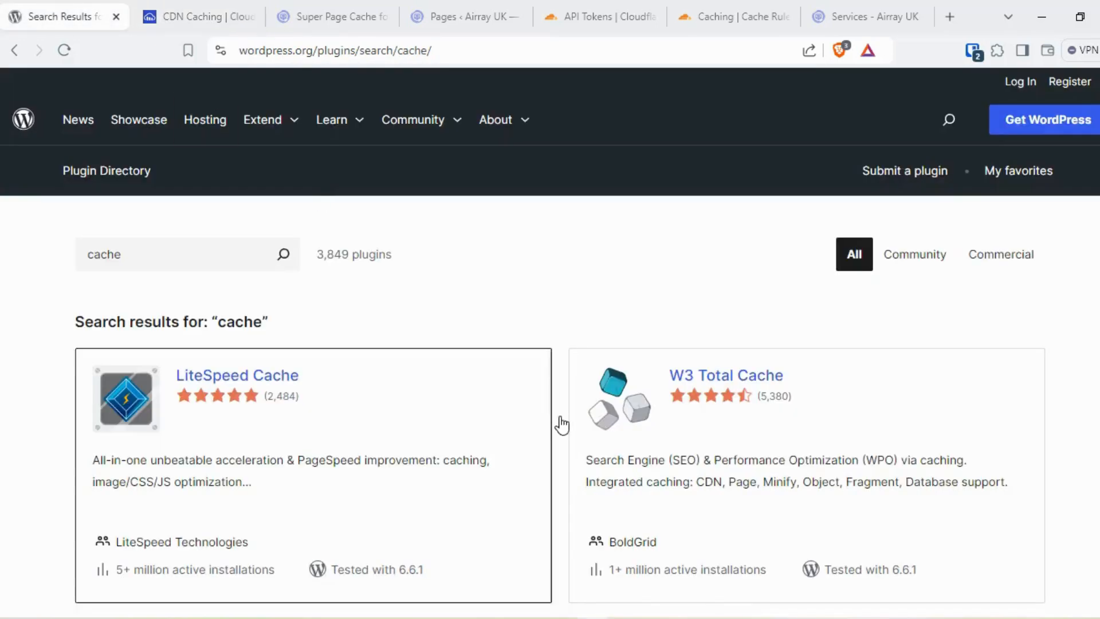
scroll(562, 424, "down", 8)
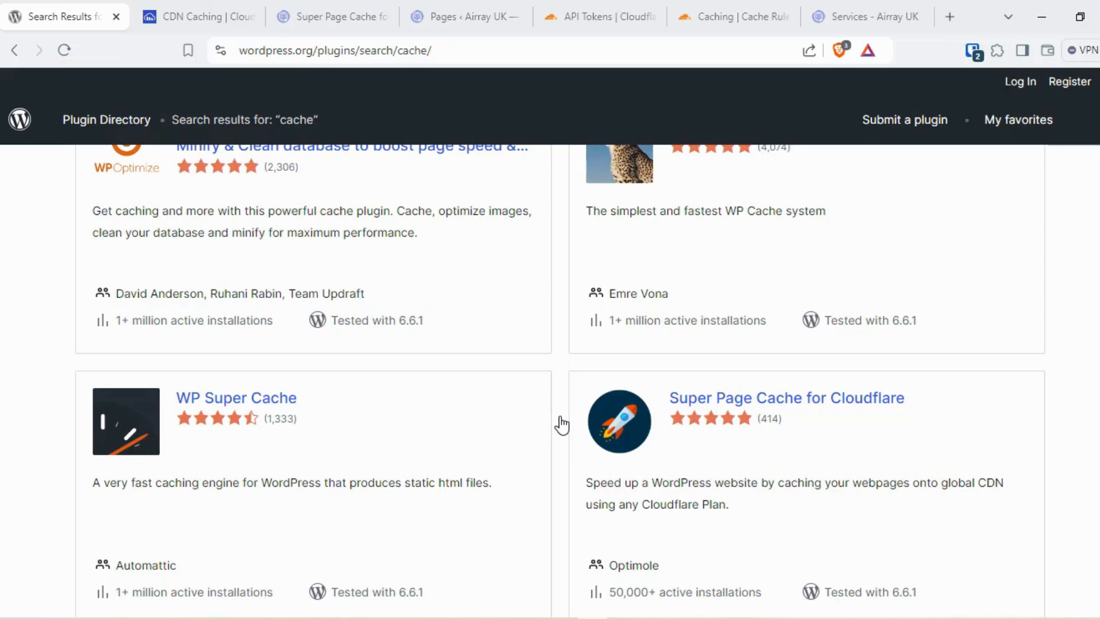
scroll(561, 425, "down", 1)
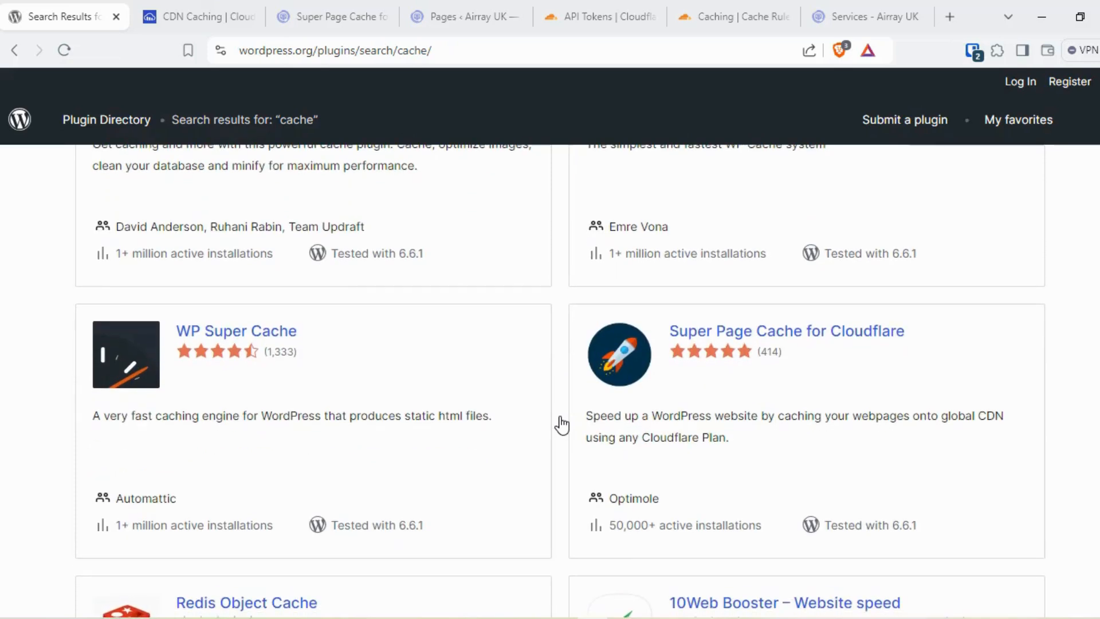
scroll(561, 424, "down", 4)
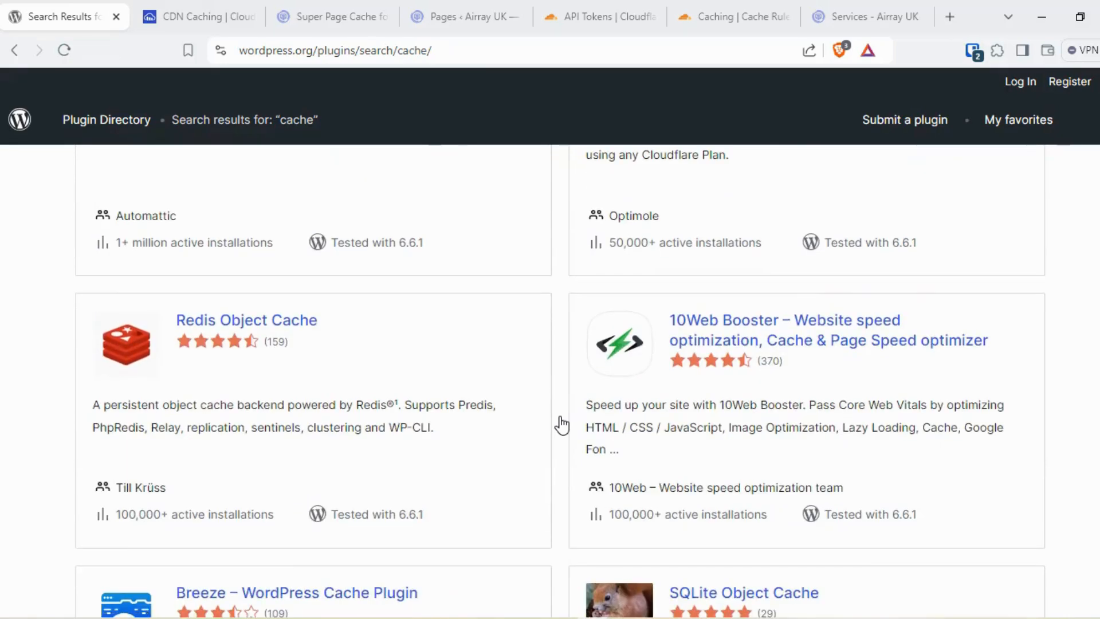
scroll(562, 424, "up", 1)
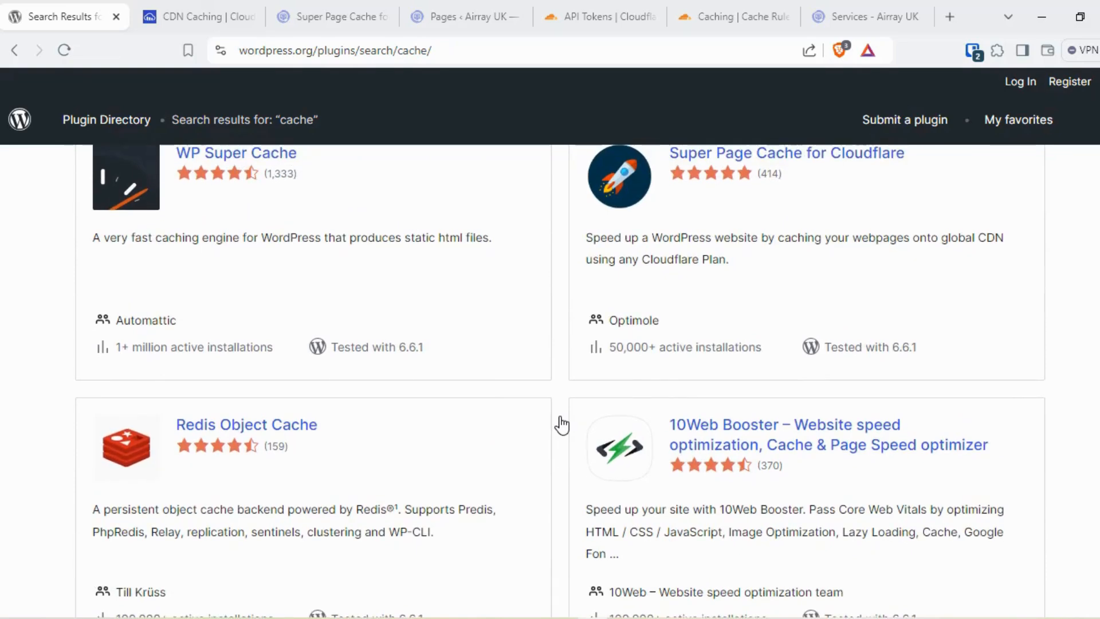
scroll(561, 424, "up", 1)
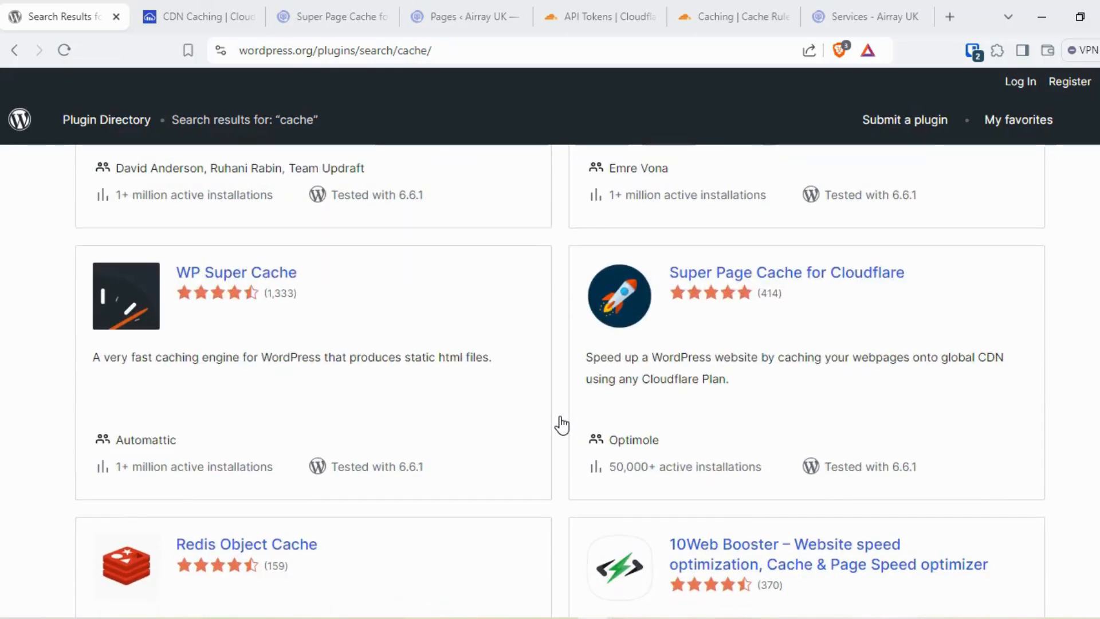
left_click(838, 293)
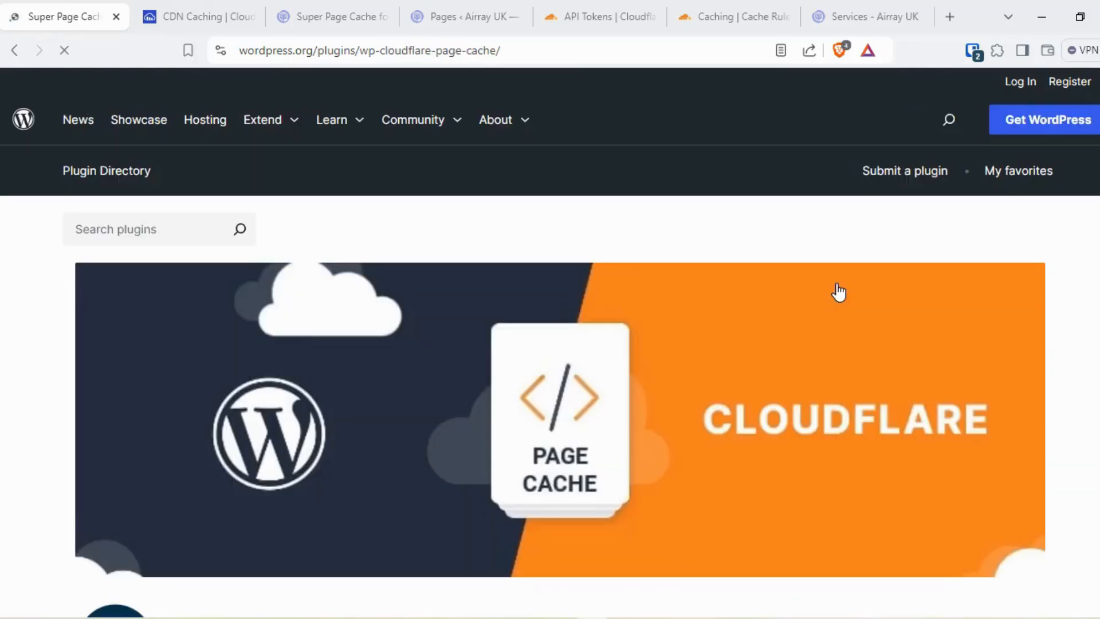
Examine the plugin's description, feature list and Important Notice about using other page caching plugins.
scroll(562, 400, "down", 6)
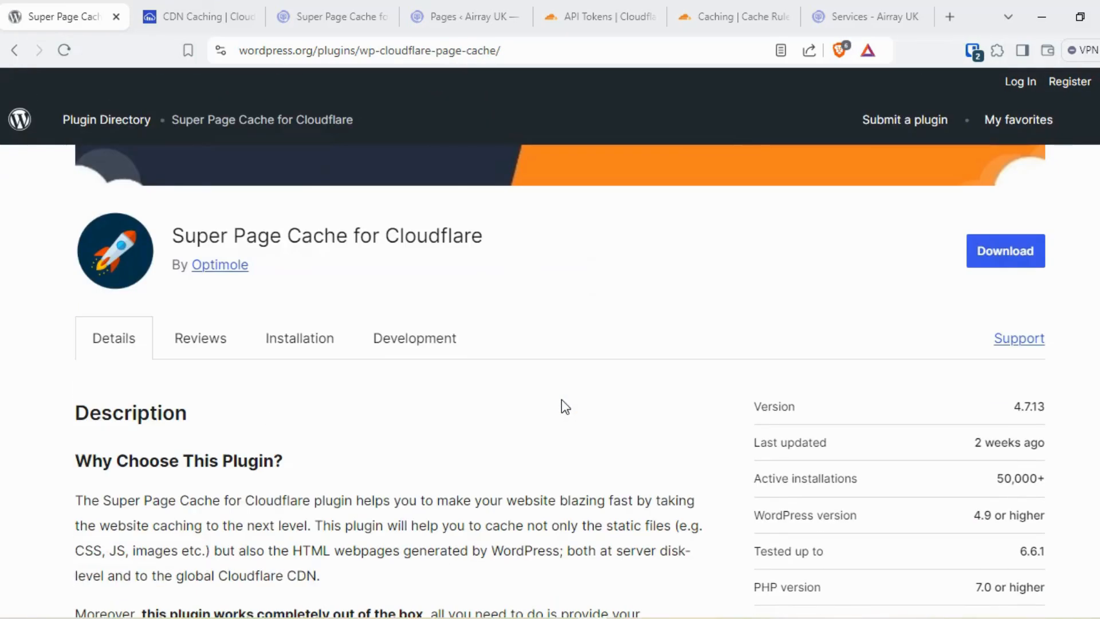
scroll(562, 401, "down", 10)
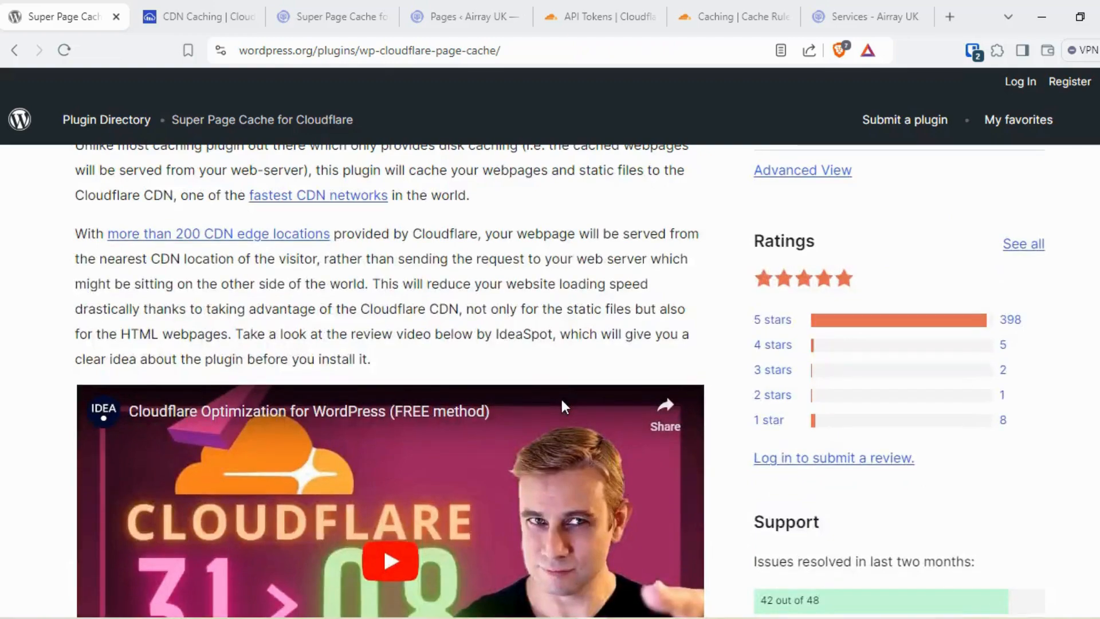
scroll(562, 400, "down", 20)
scroll(561, 400, "down", 10)
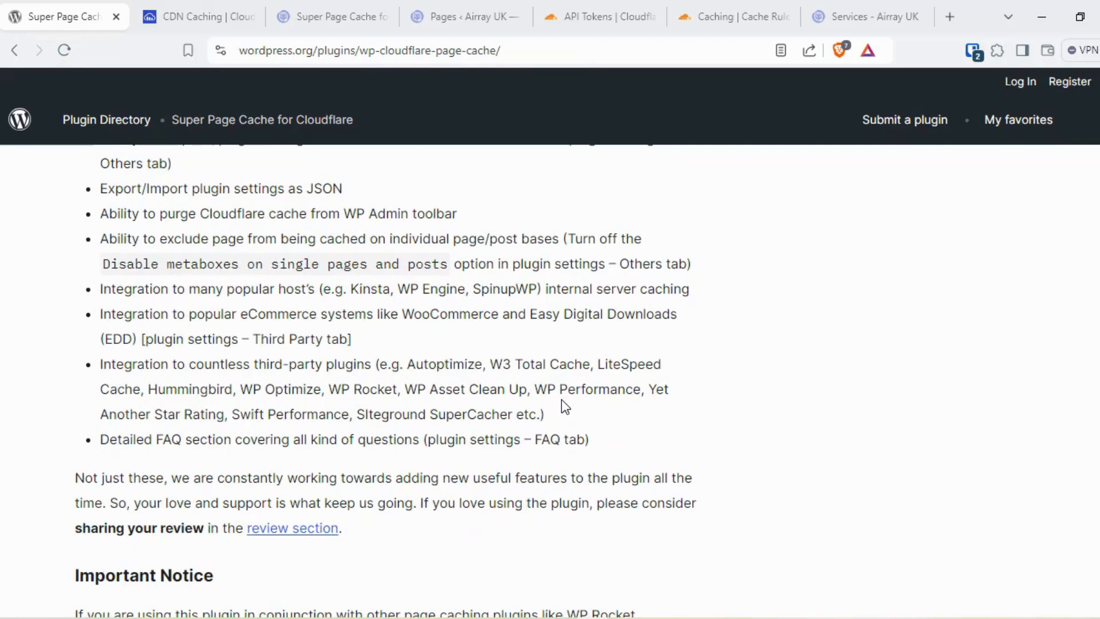
scroll(562, 400, "down", 3)
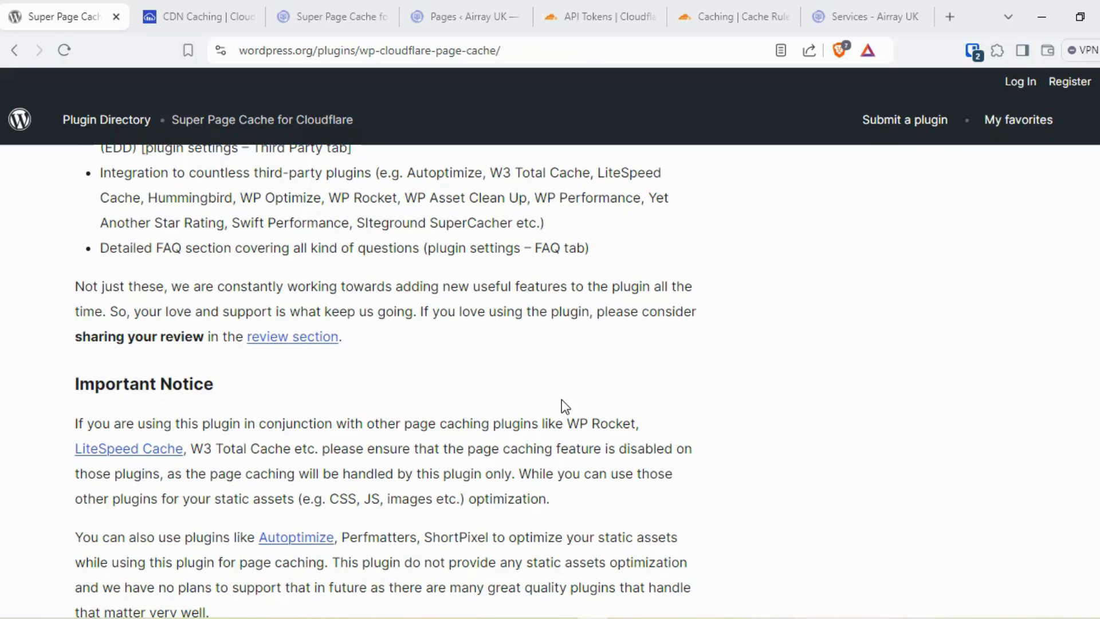
scroll(561, 400, "down", 12)
scroll(562, 400, "up", 20)
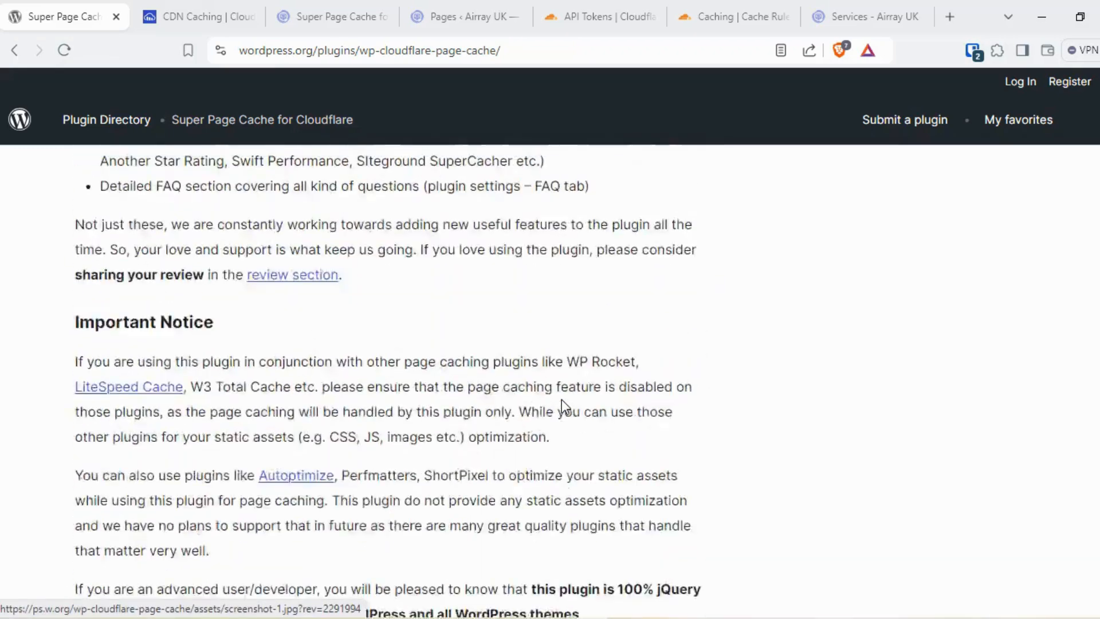
scroll(561, 400, "up", 15)
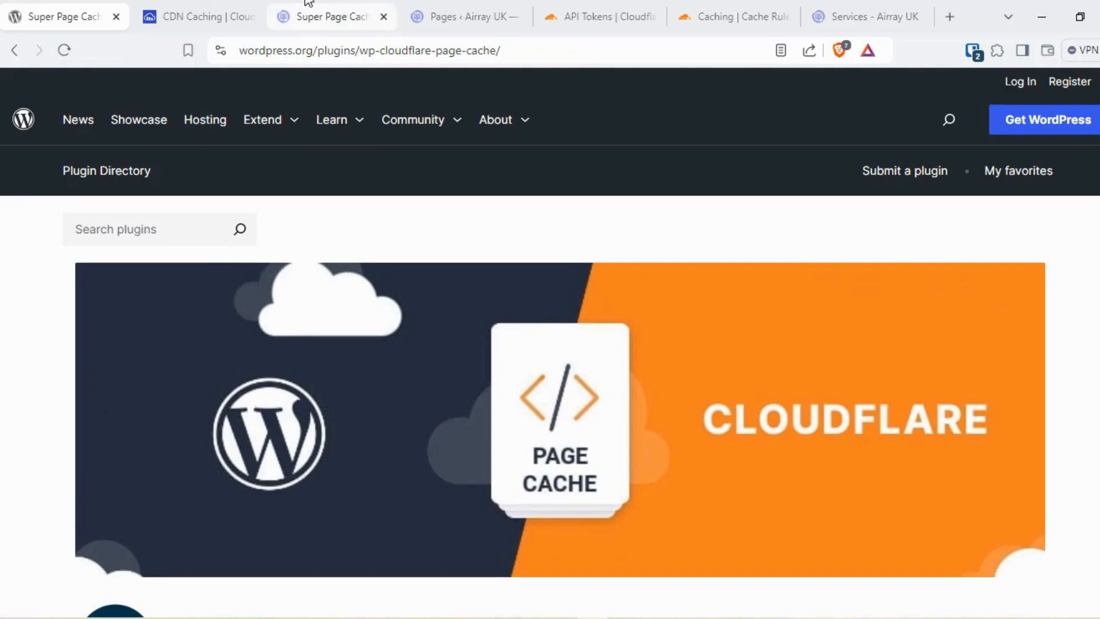
Open the site's Super Page Cache for Cloudflare general settings and review the Cloudflare authentication mode, e-mail, API token and domain fields.
left_click(306, 3)
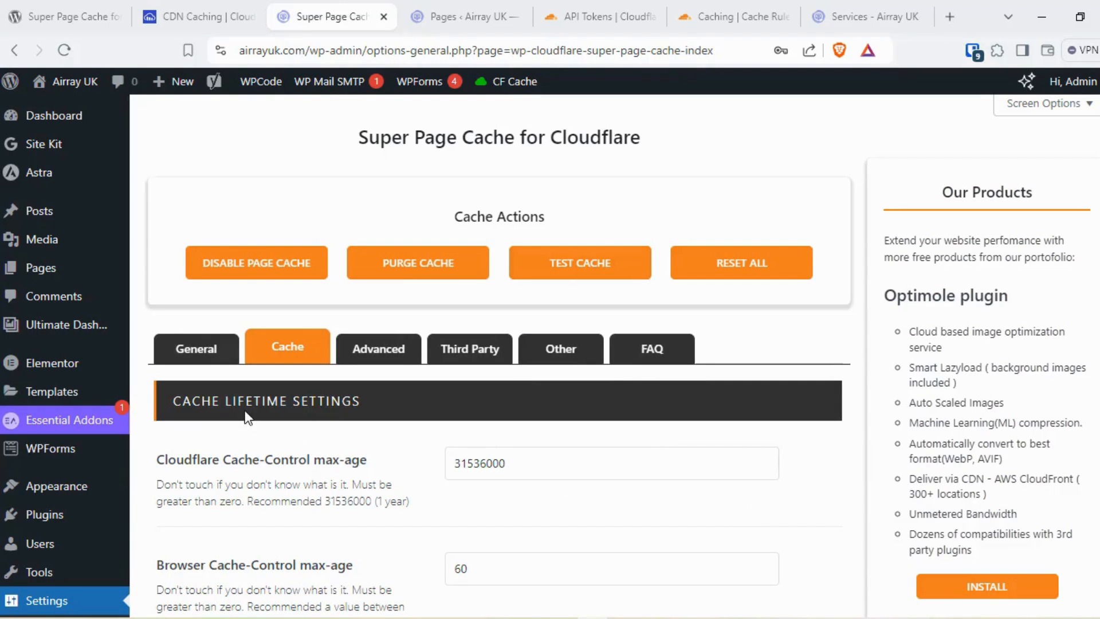
left_click(206, 364)
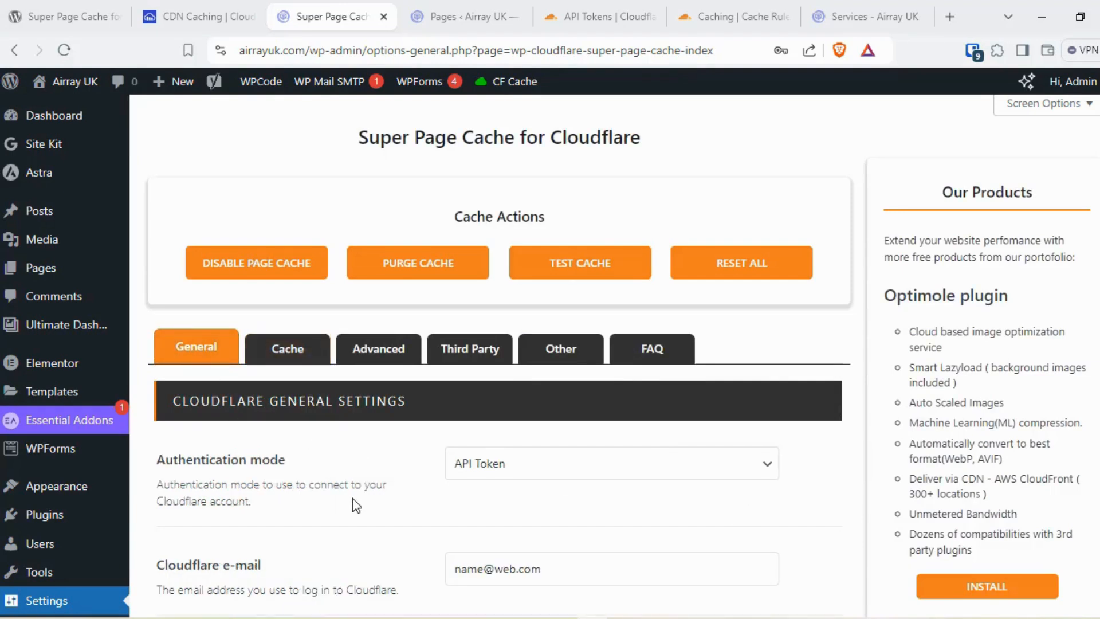
scroll(352, 498, "down", 1)
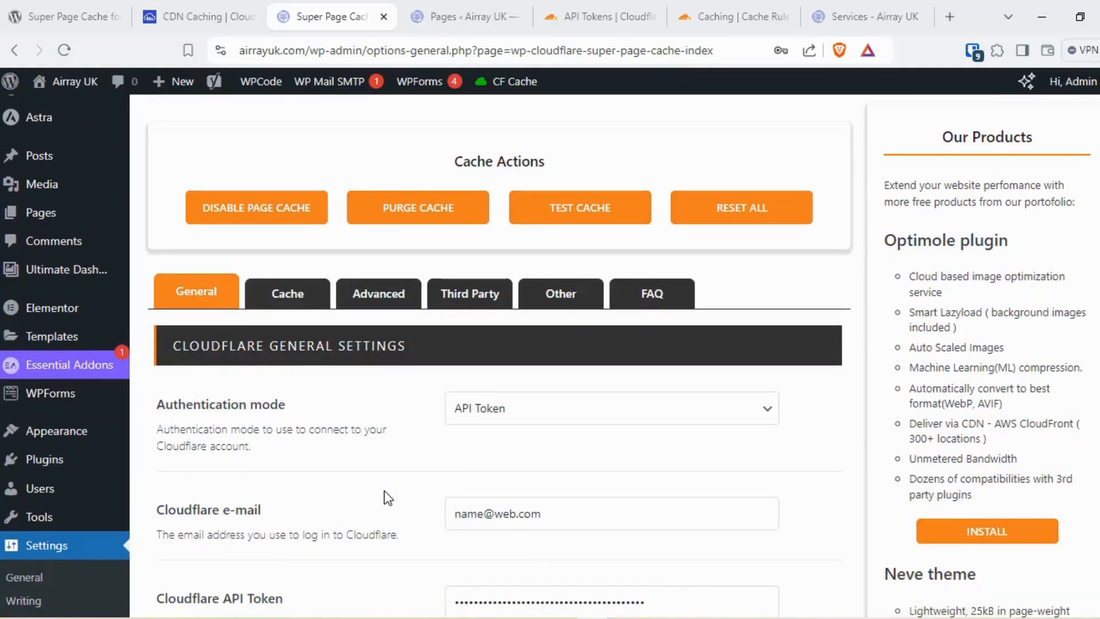
scroll(388, 497, "down", 1)
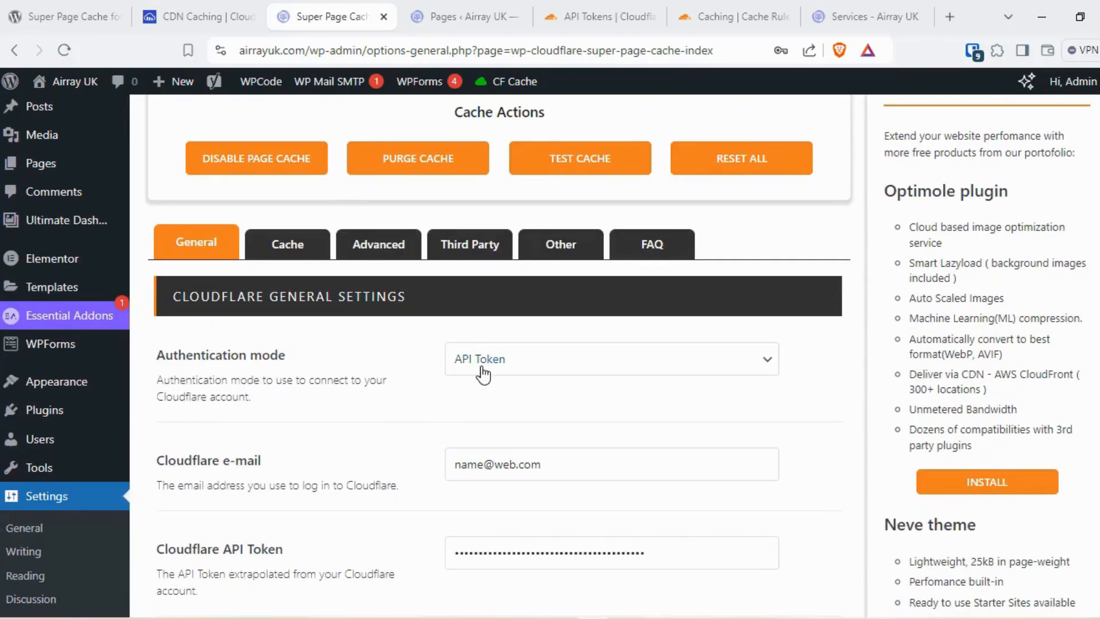
scroll(483, 374, "down", 2)
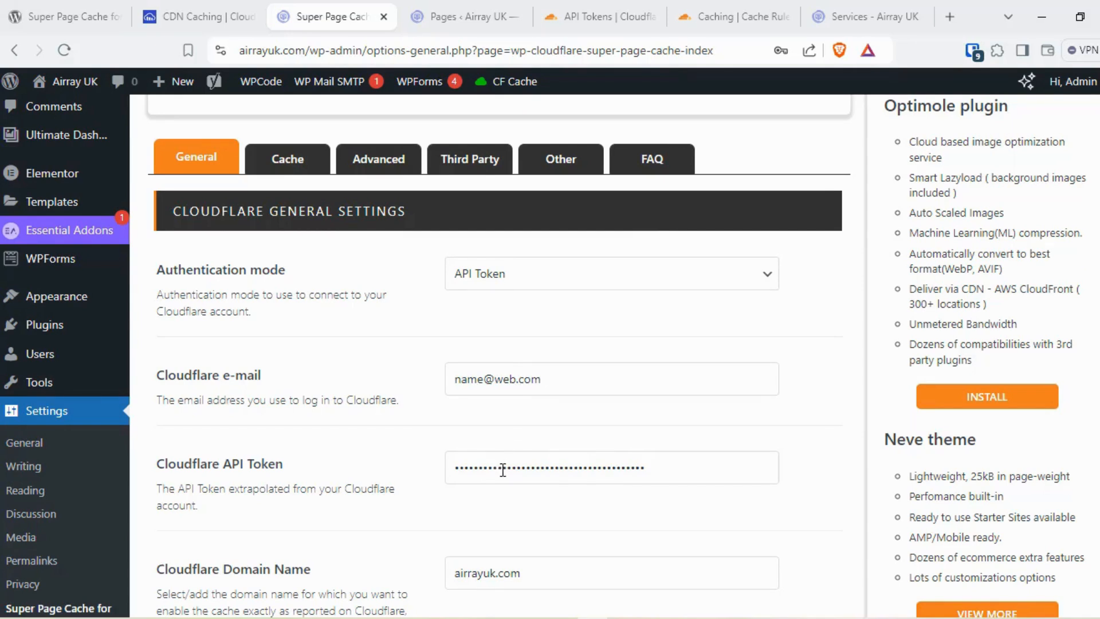
Switch to the Cloudflare API tokens page and start a new token from the WordPress template.
left_click(609, 1)
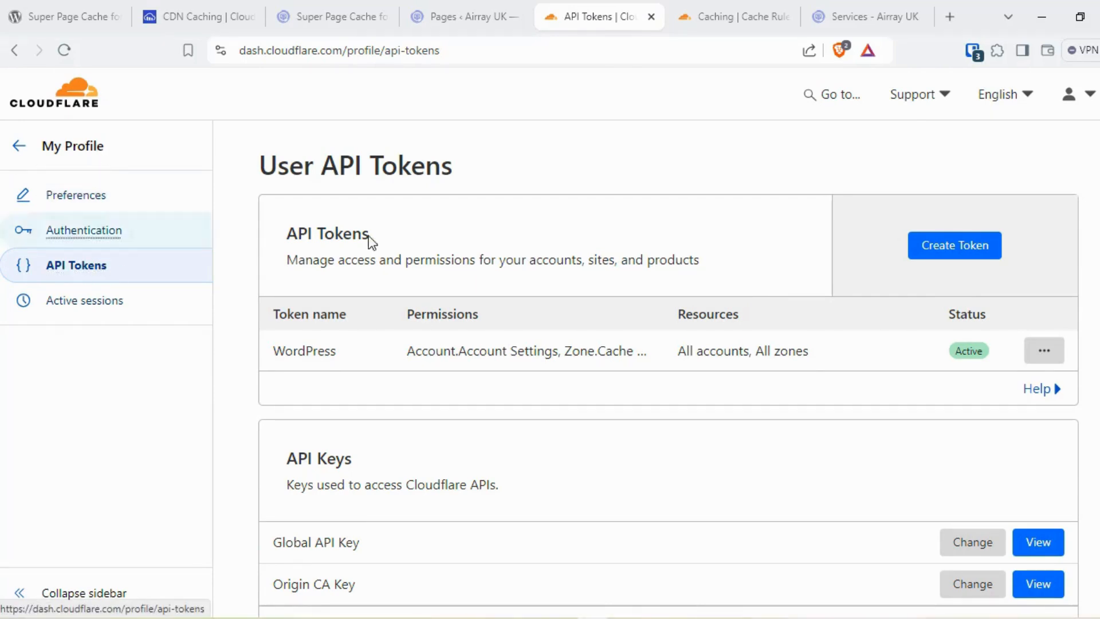
scroll(884, 314, "down", 1)
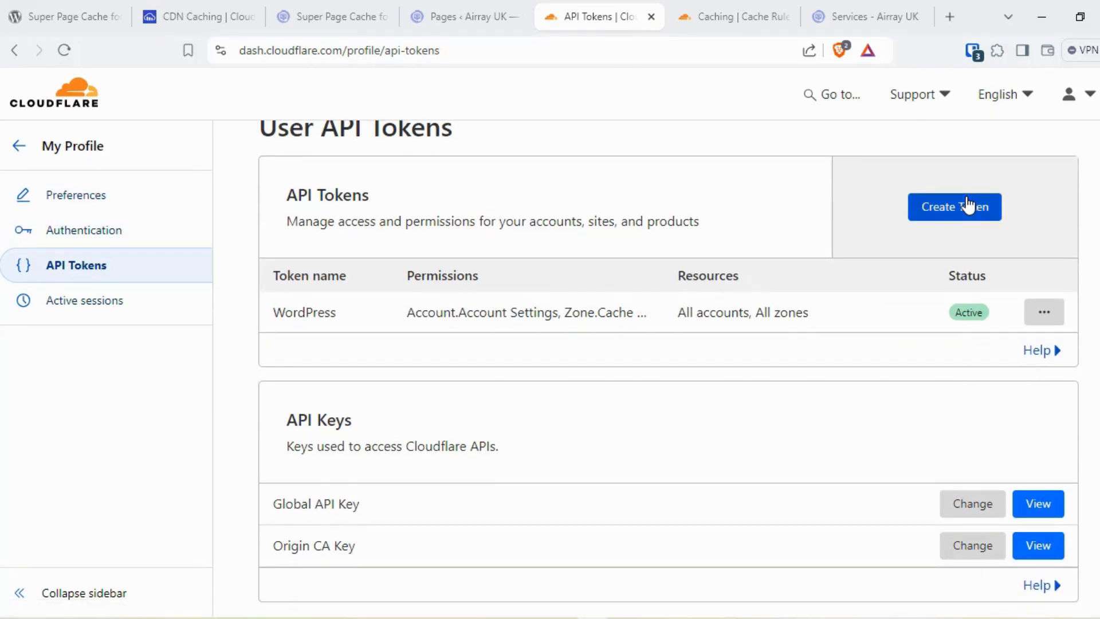
left_click(968, 205)
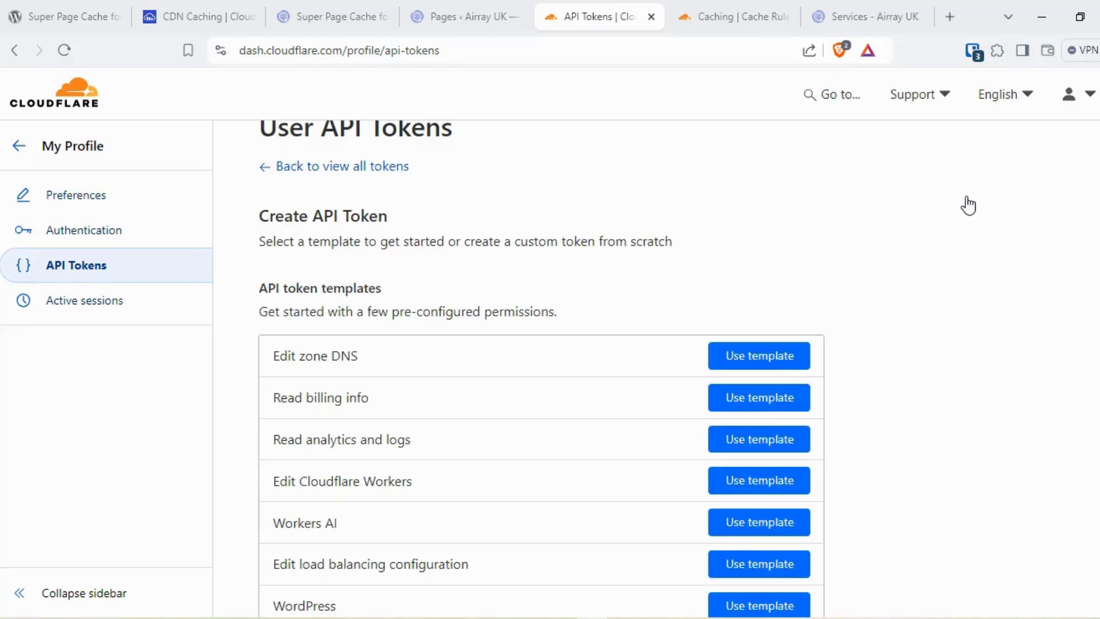
scroll(968, 204, "down", 5)
scroll(968, 205, "up", 1)
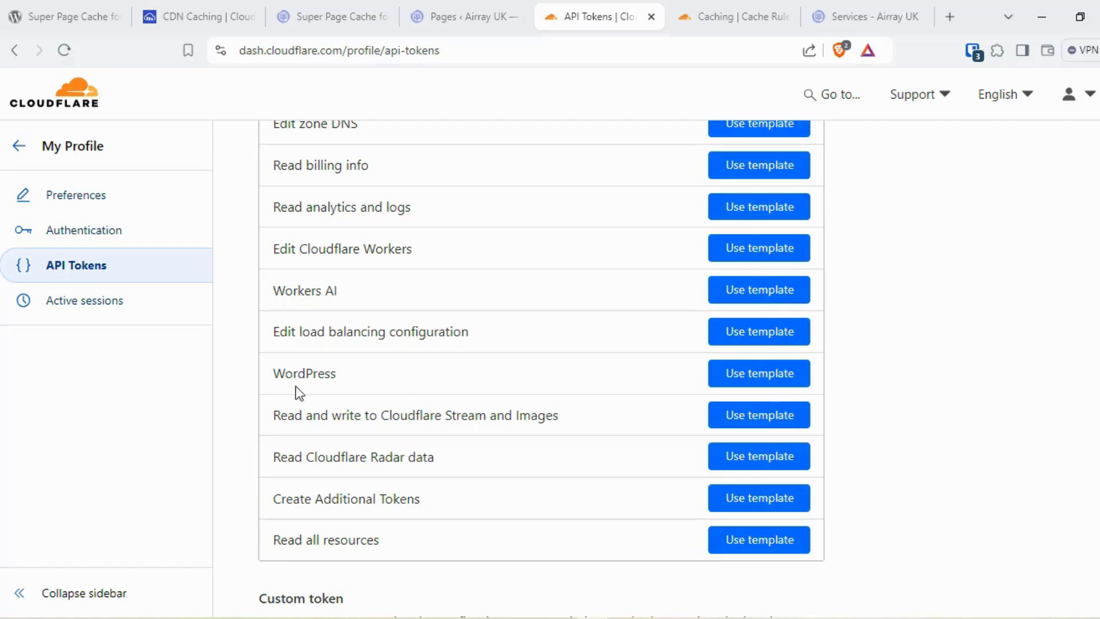
left_click(750, 383)
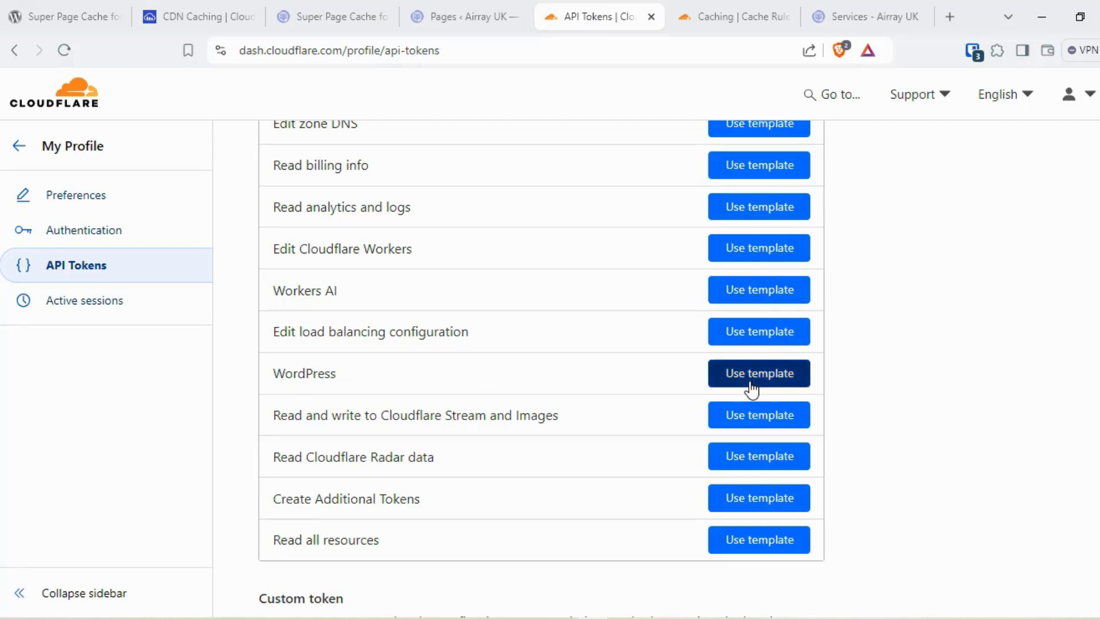
Add another permission to the WordPress token and set its scope to Zone.
scroll(752, 388, "down", 3)
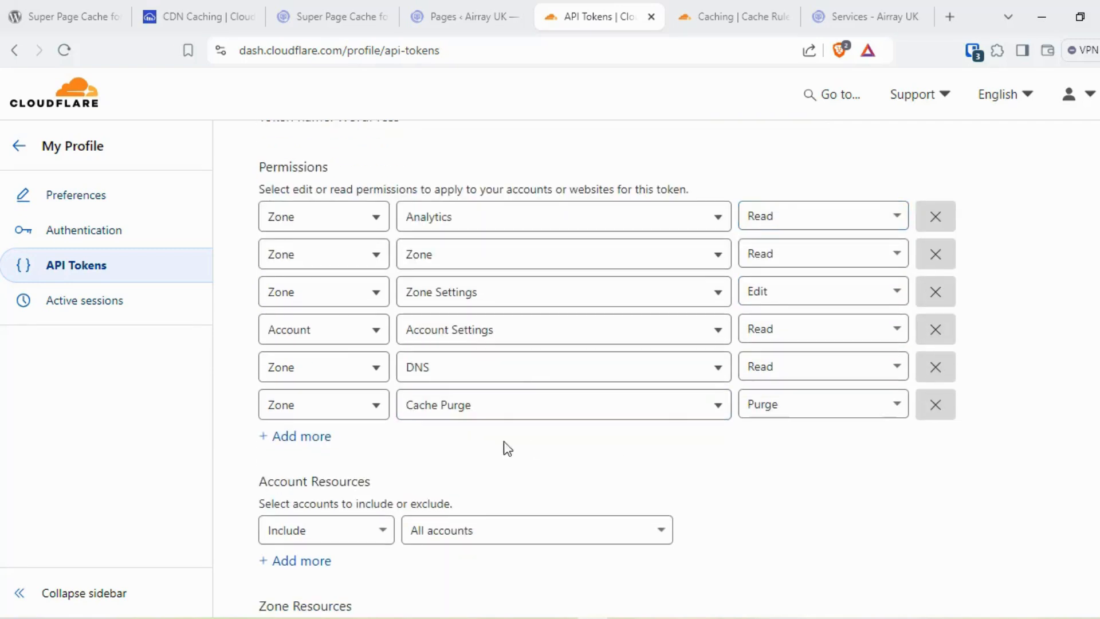
left_click(304, 439)
left_click(371, 453)
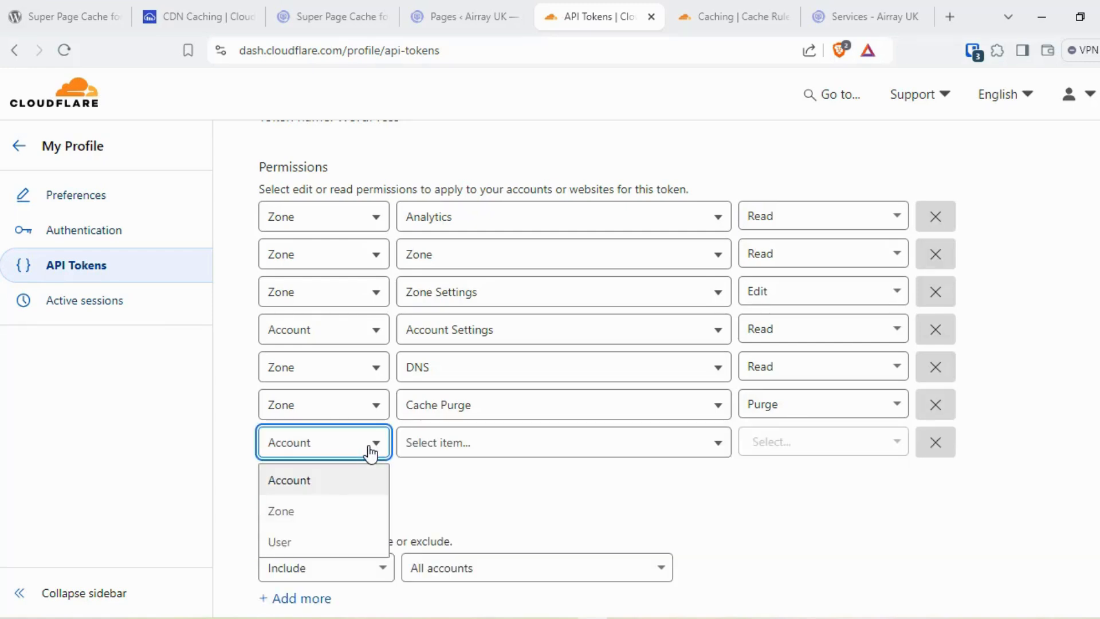
left_click(326, 519)
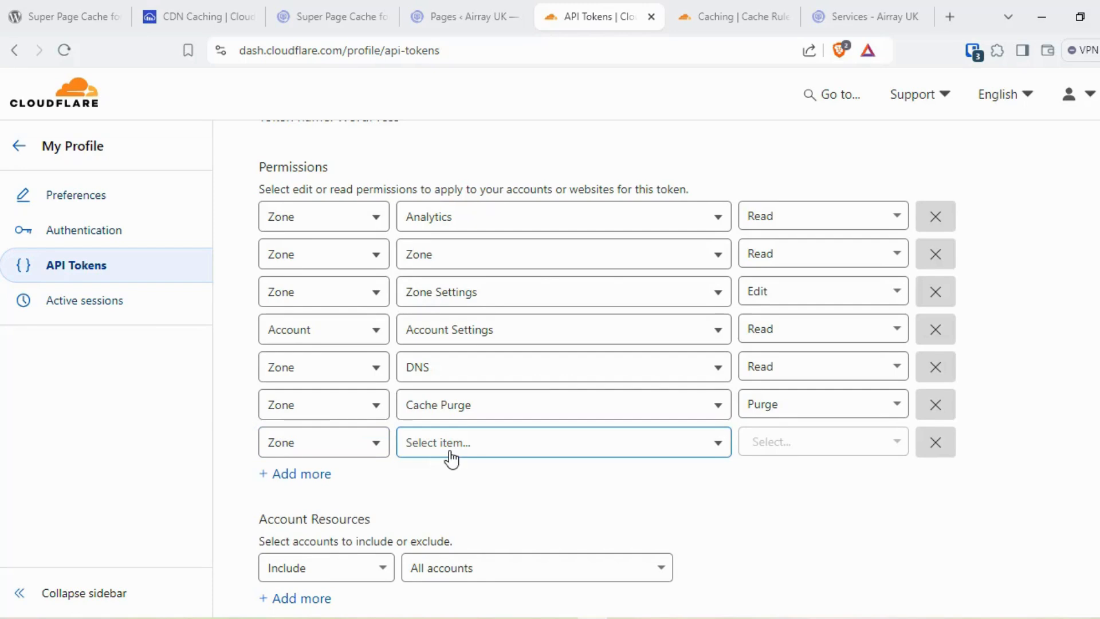
Set the added Zone permission to Cache Rules with Edit access.
left_click(451, 453)
scroll(514, 435, "down", 5)
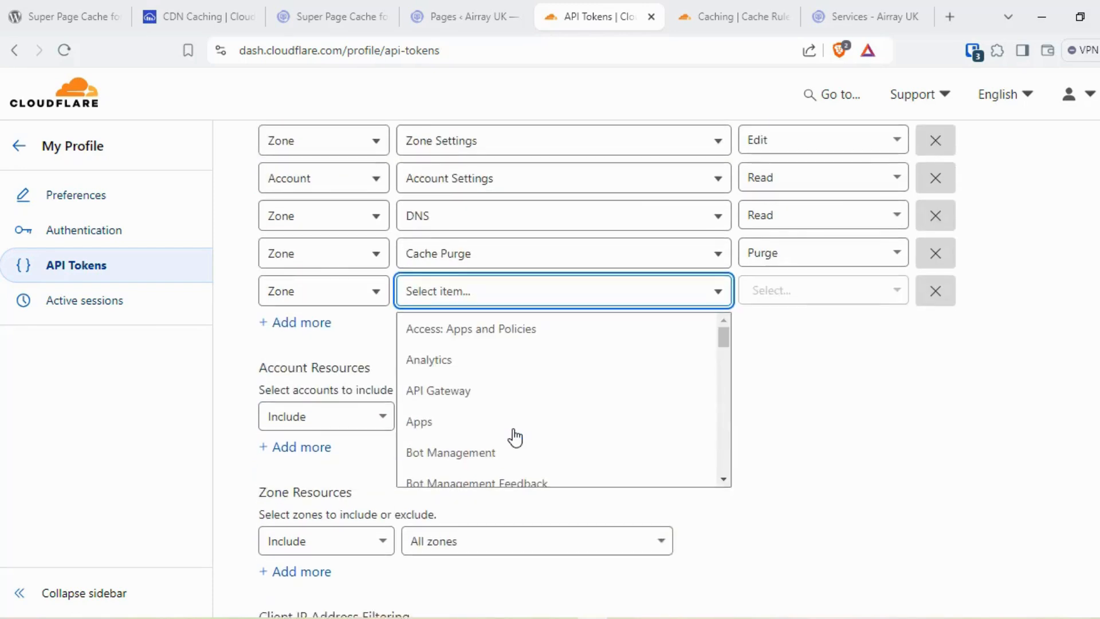
scroll(615, 319, "down", 2)
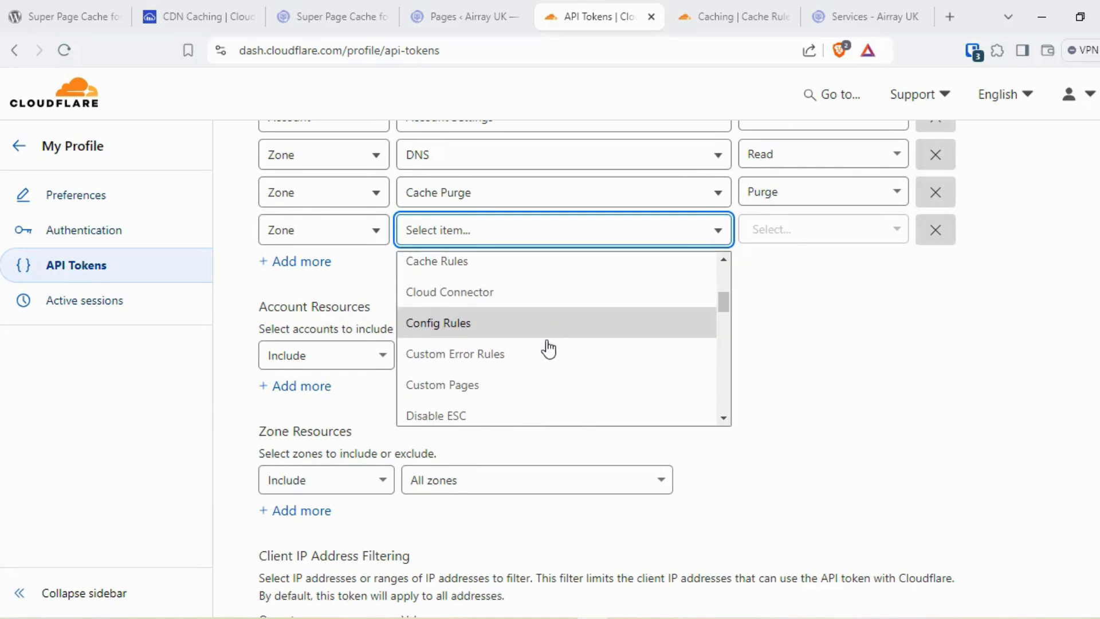
scroll(548, 347, "down", 3)
scroll(549, 352, "down", 2)
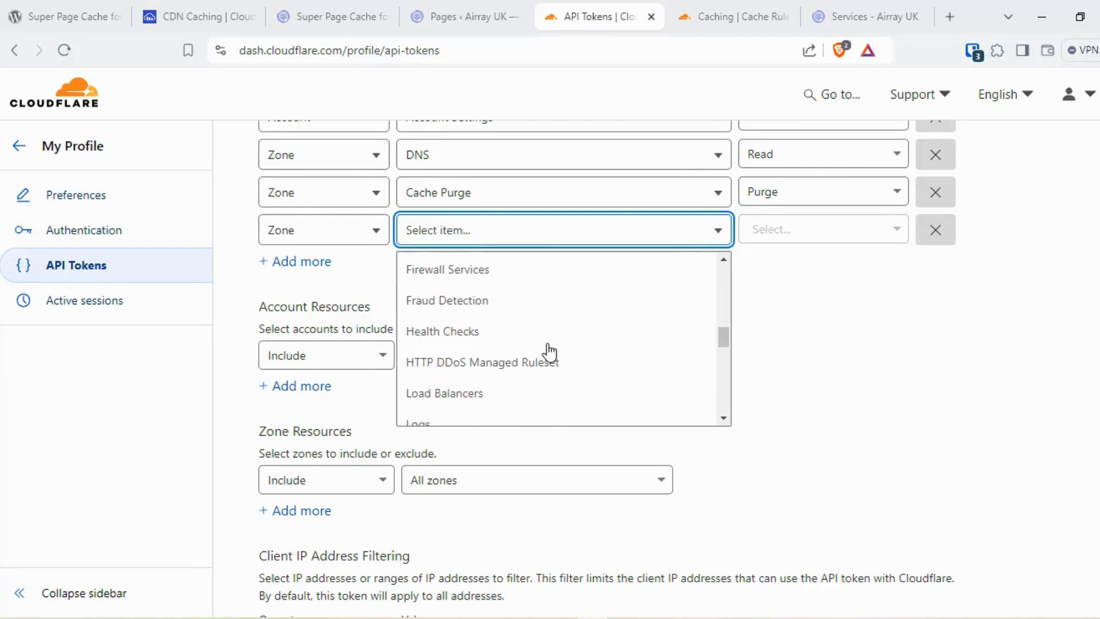
scroll(550, 351, "down", 10)
scroll(551, 352, "up", 15)
scroll(549, 350, "up", 2)
scroll(548, 350, "down", 2)
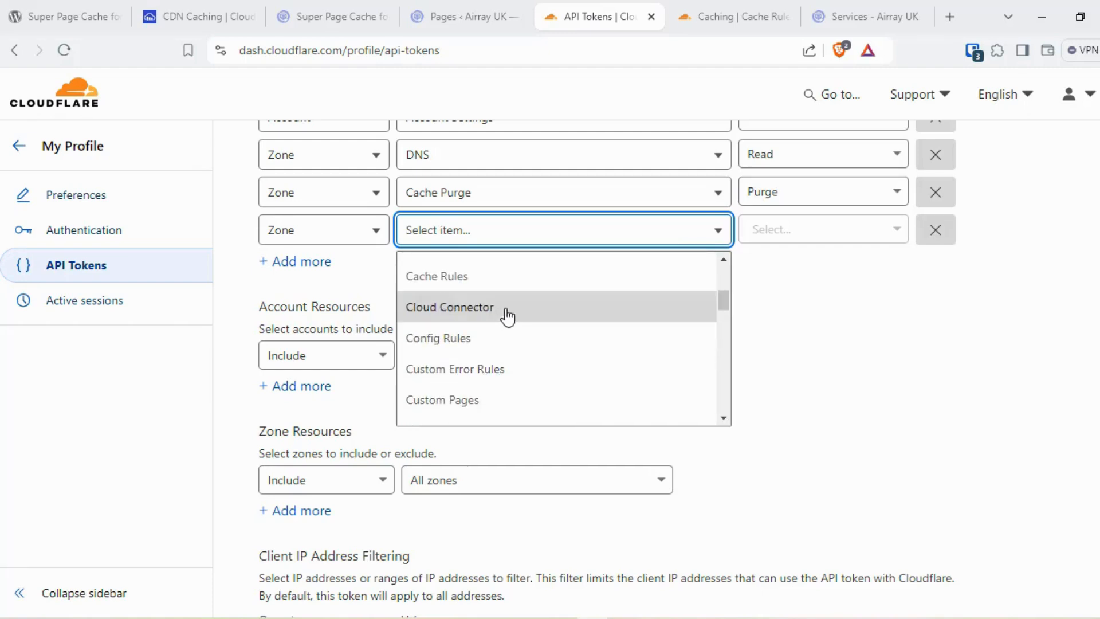
left_click(497, 287)
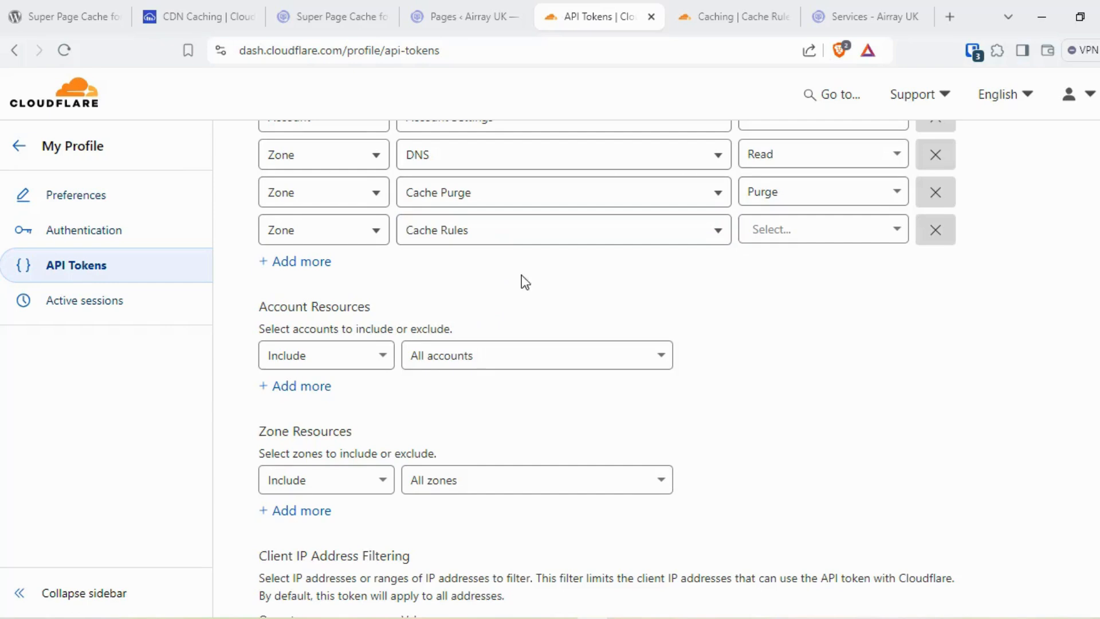
left_click(795, 242)
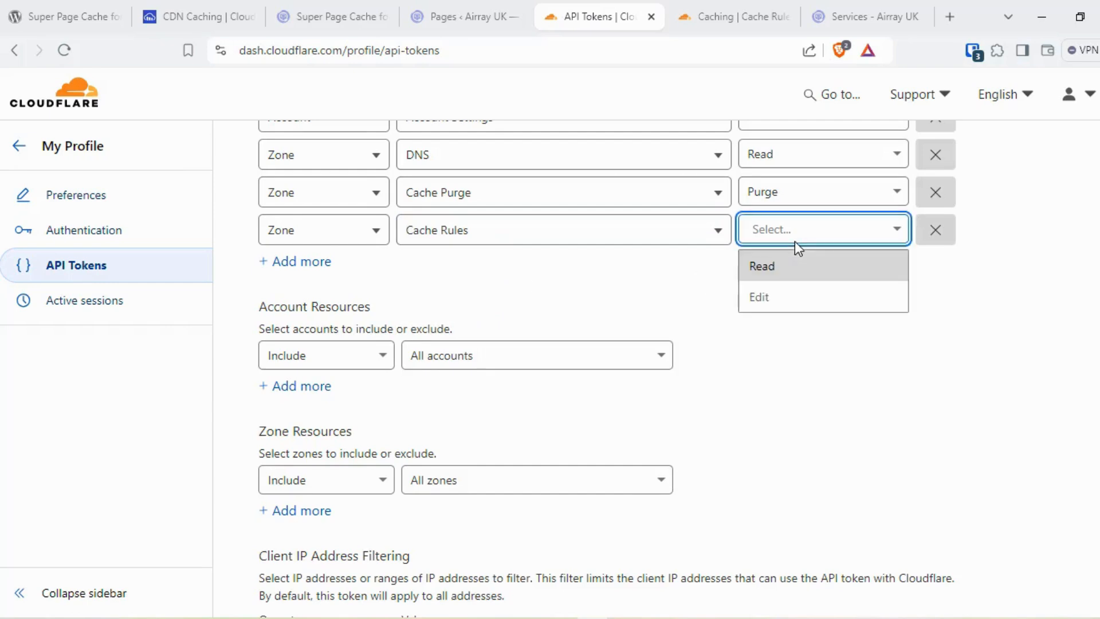
left_click(782, 310)
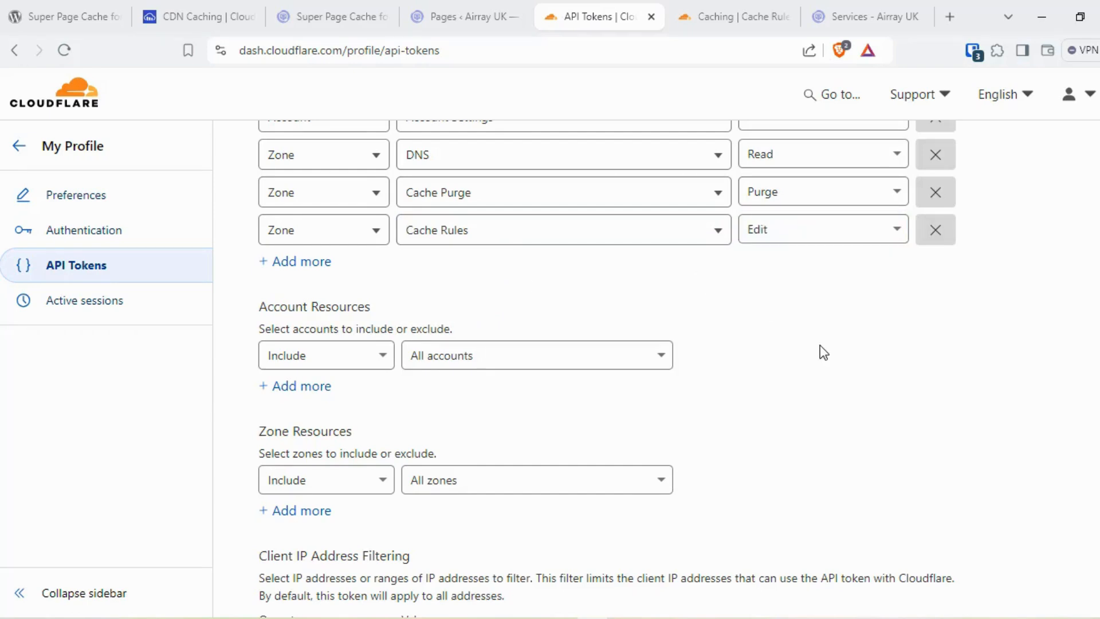
Look through the remaining token options and return to the list of all API tokens, abandoning the new token.
scroll(821, 351, "down", 4)
scroll(820, 351, "down", 4)
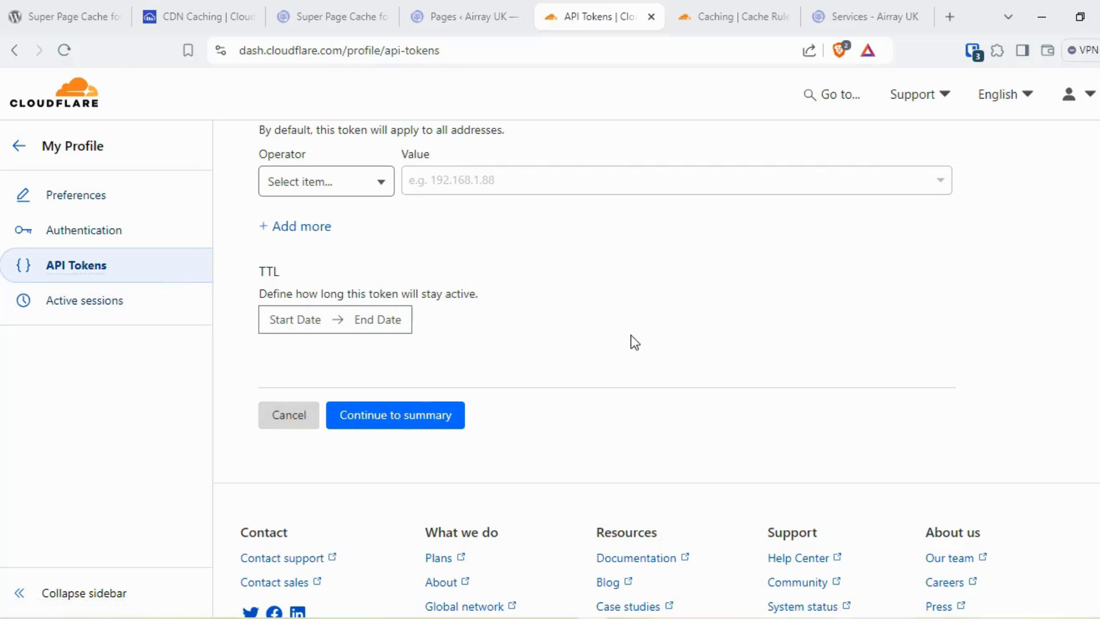
scroll(631, 335, "up", 10)
scroll(631, 338, "up", 2)
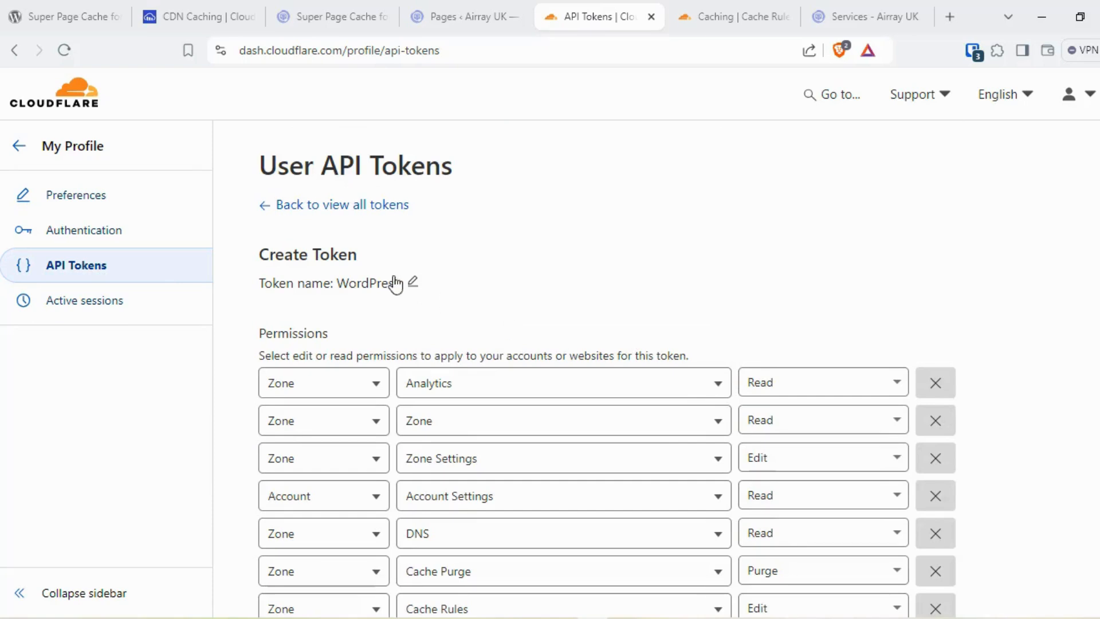
left_click(369, 205)
left_click(690, 378)
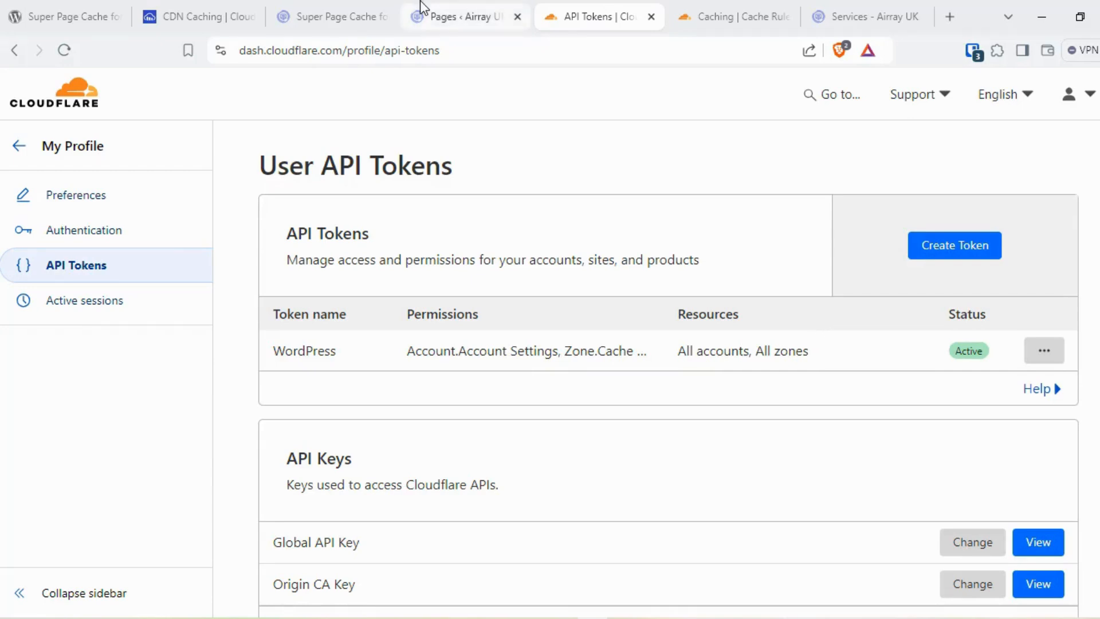
Switch to the site's Super Page Cache for Cloudflare settings and review the API token and other general fields.
left_click(351, 8)
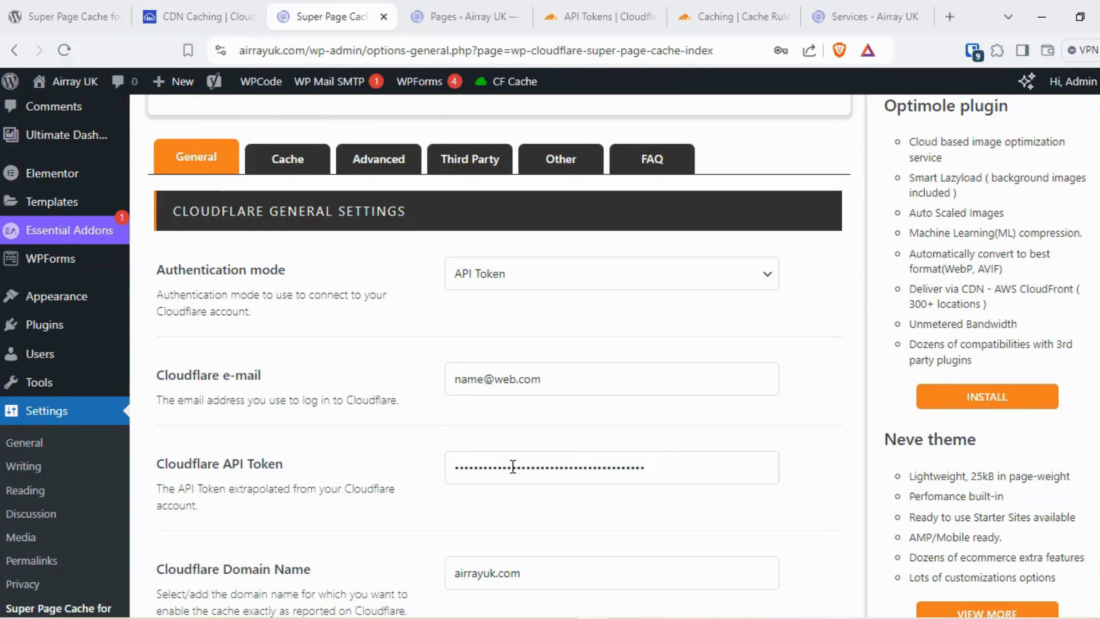
scroll(513, 467, "down", 5)
scroll(513, 467, "up", 8)
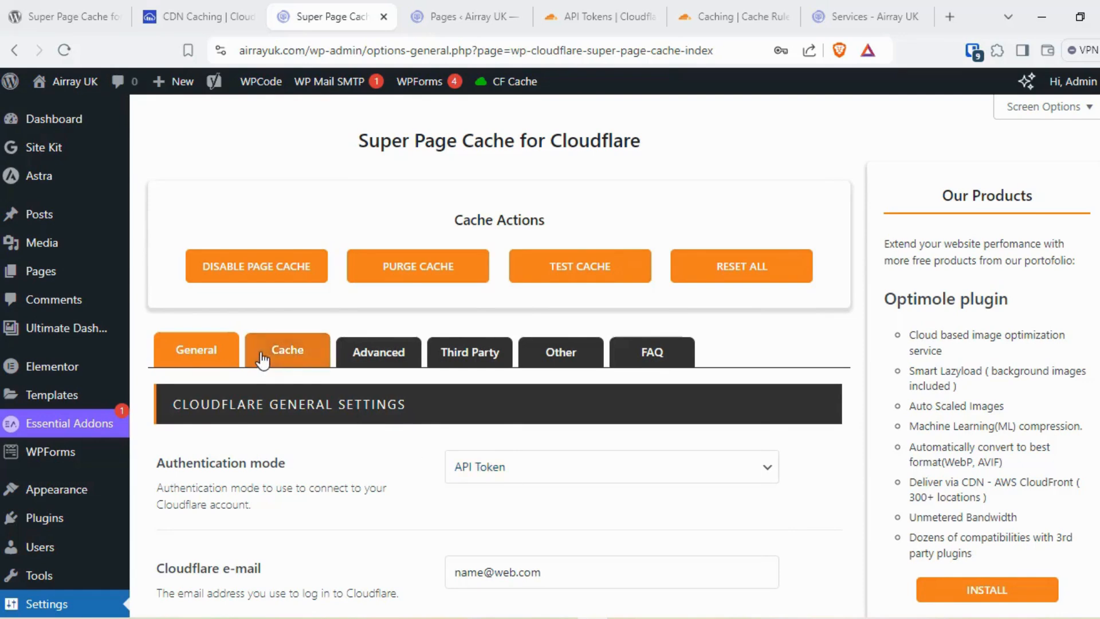
Open the plugin's Cache settings and examine the cache lifetime, purge behaviour and excluded dynamic and static contents.
left_click(290, 357)
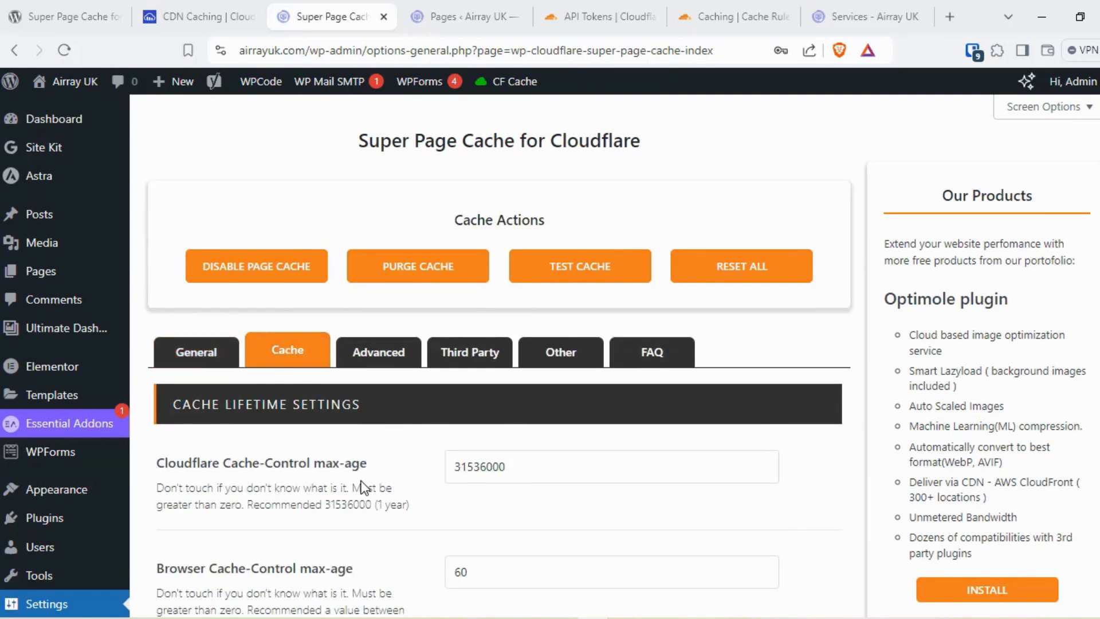
scroll(361, 487, "down", 4)
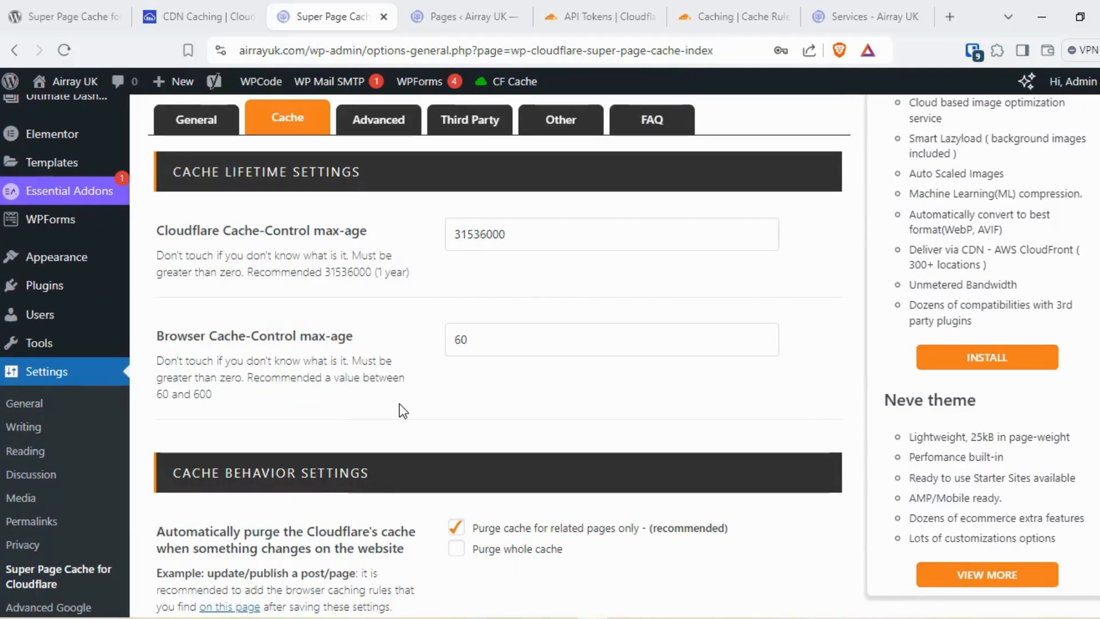
scroll(404, 411, "down", 2)
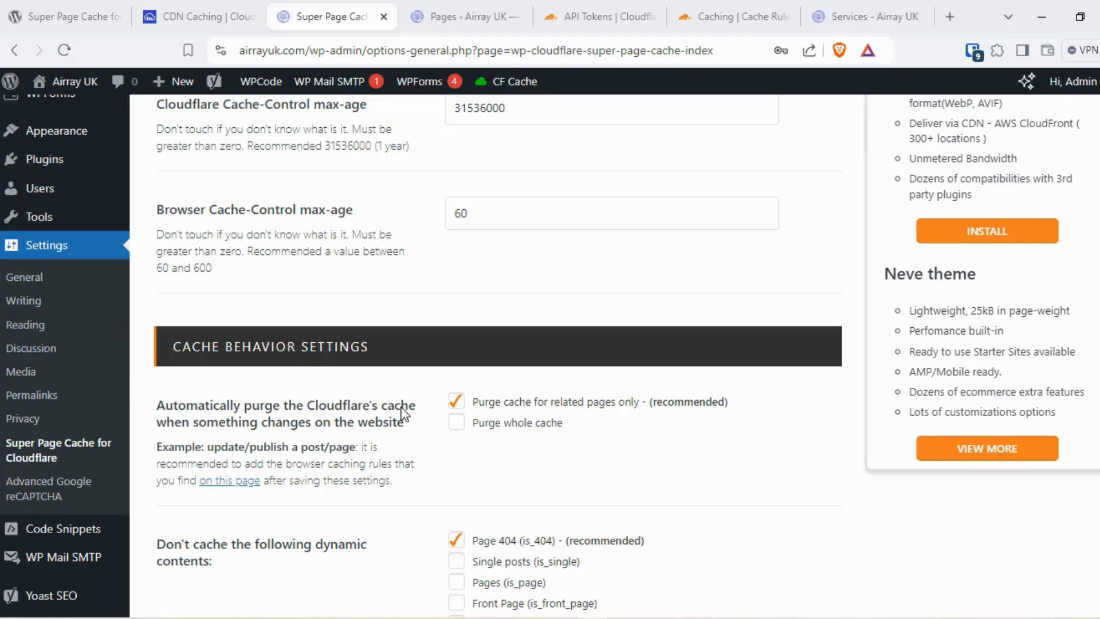
scroll(404, 411, "down", 4)
scroll(405, 414, "down", 7)
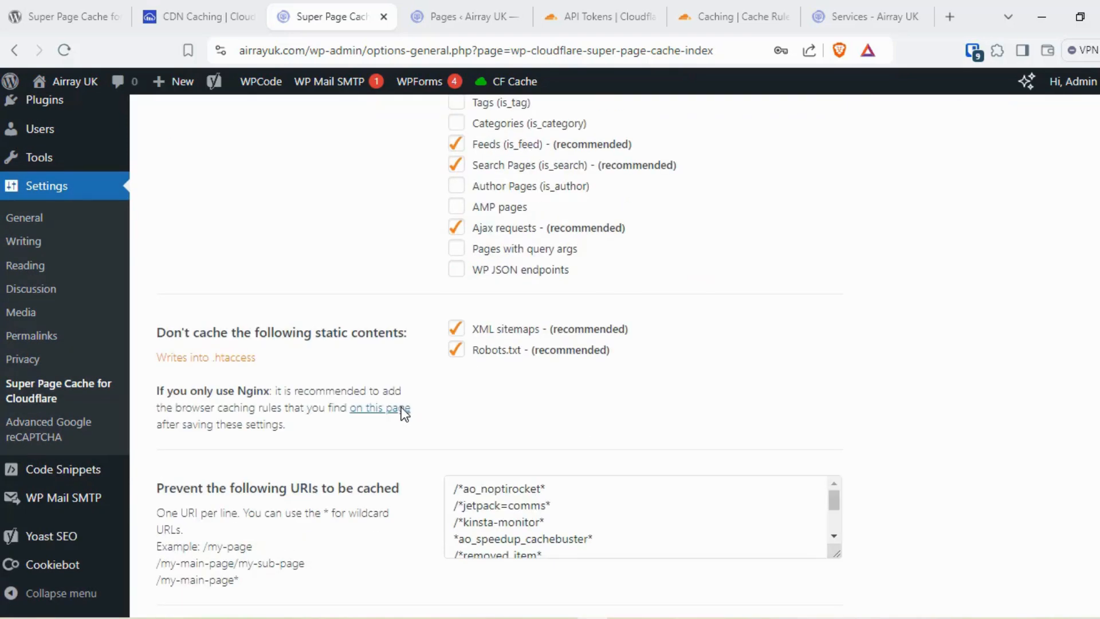
scroll(405, 414, "up", 10)
scroll(404, 413, "up", 4)
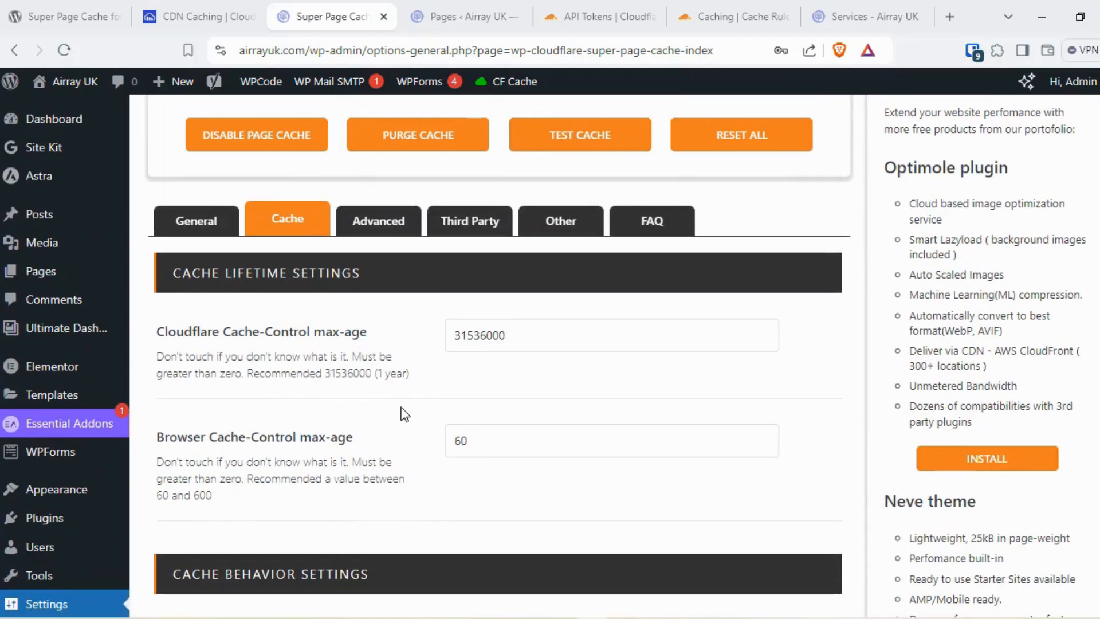
Review the plugin's Advanced settings and its Third Party settings for WooCommerce, EDD, Autoptimize, W3 Total Cache and LiteSpeed Cache.
left_click(379, 218)
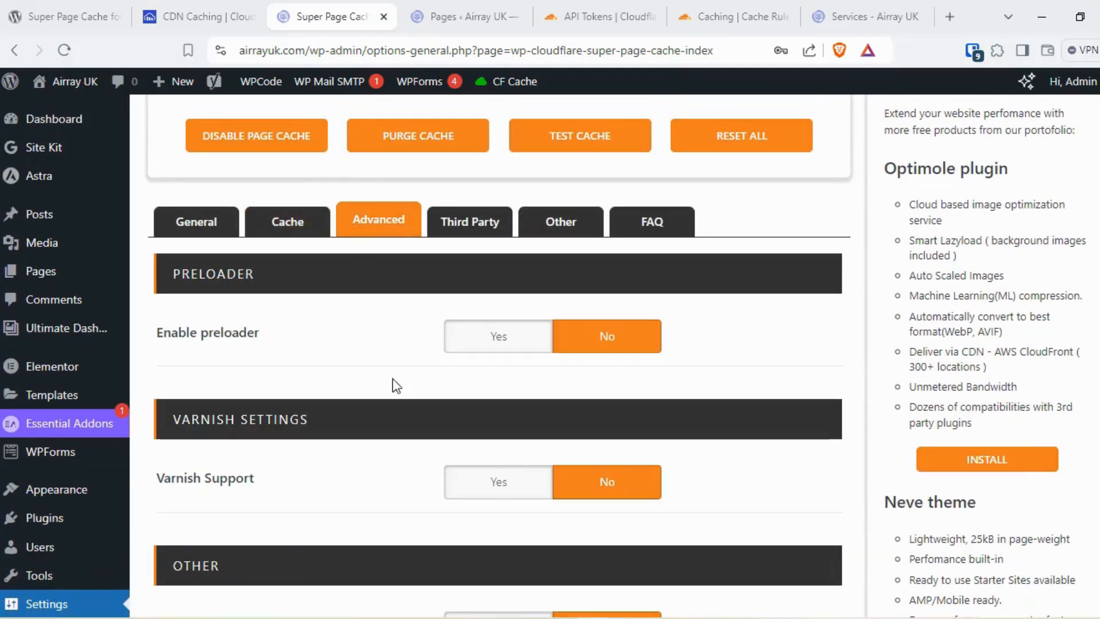
left_click(459, 233)
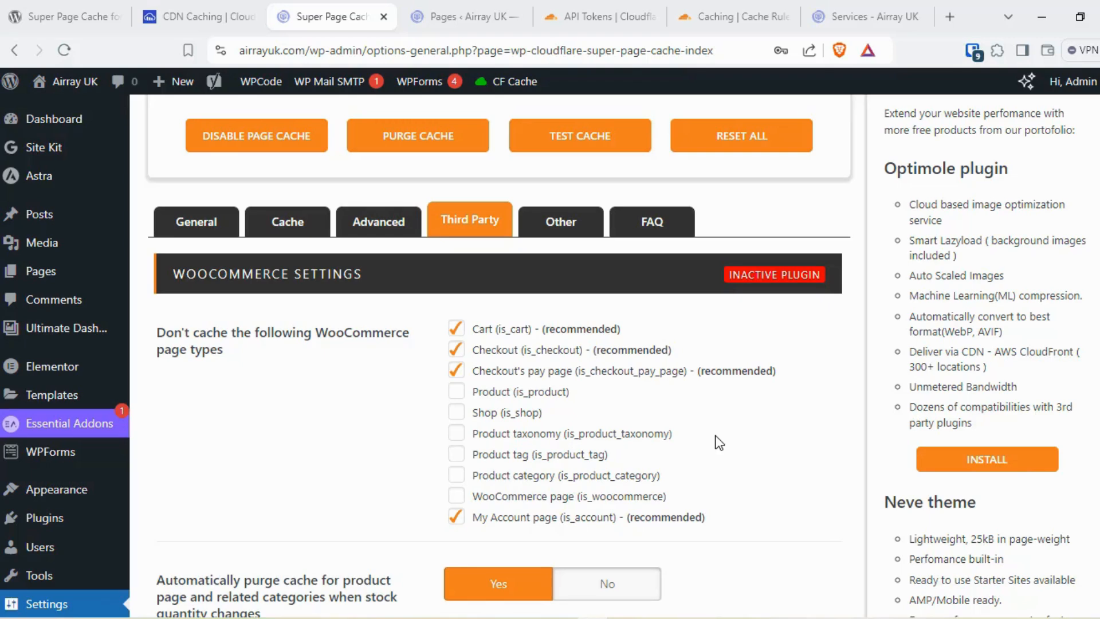
scroll(716, 439, "down", 10)
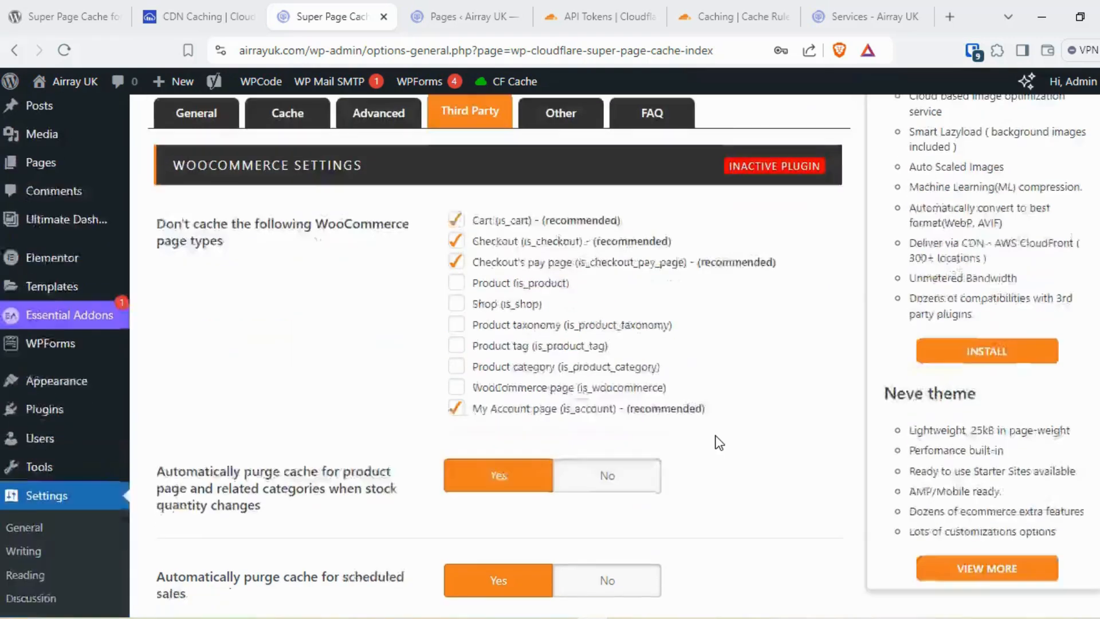
scroll(719, 442, "down", 3)
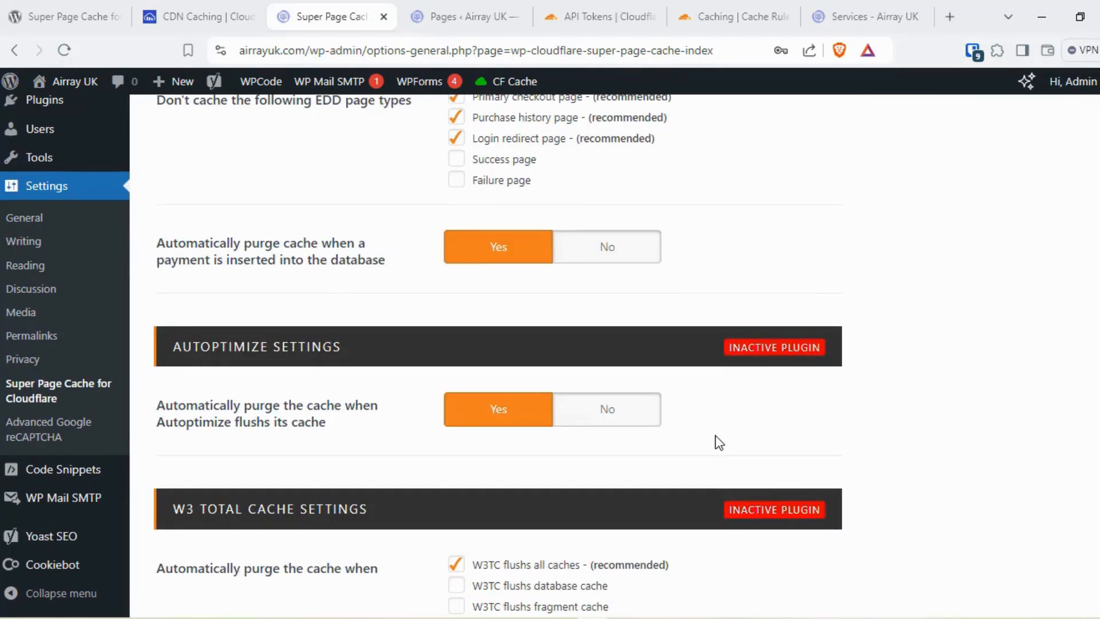
scroll(720, 442, "down", 3)
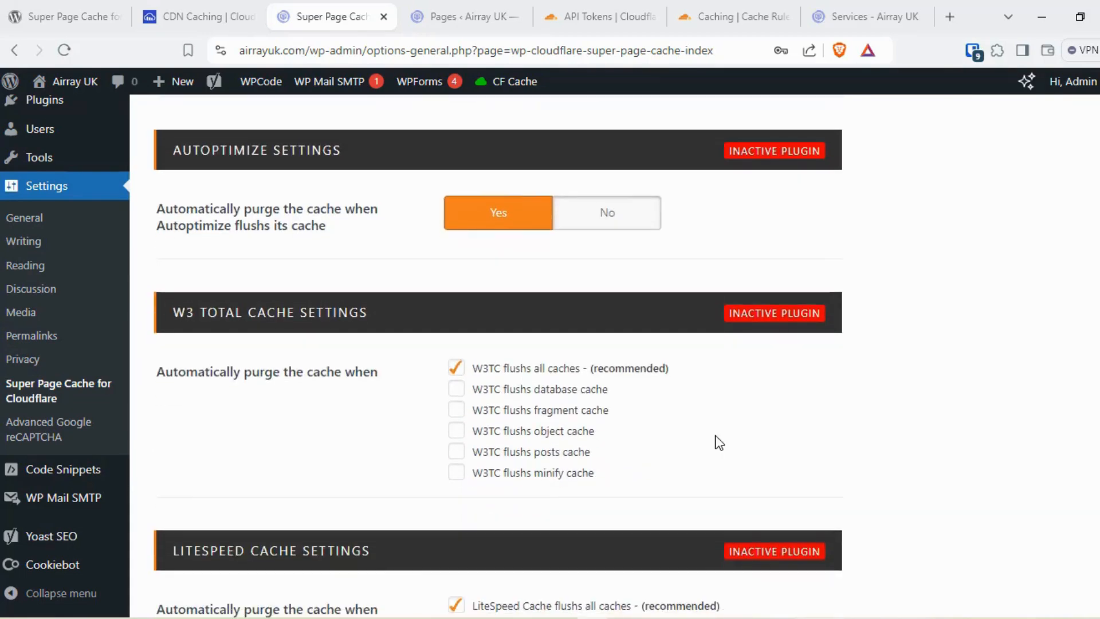
scroll(719, 442, "down", 5)
key("Home")
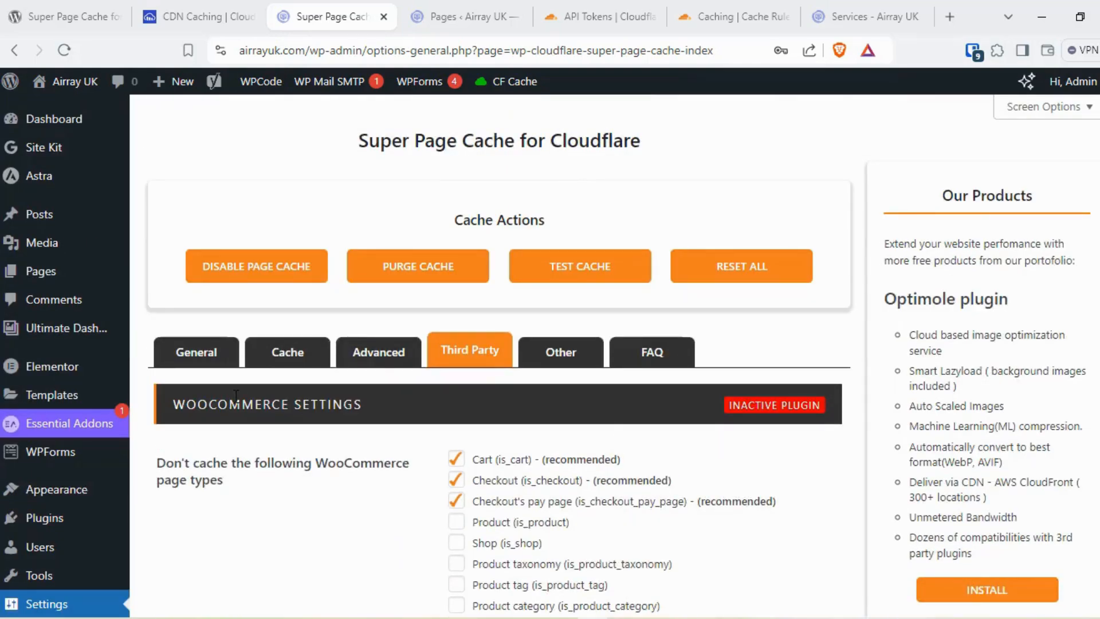
Return to the plugin's Cloudflare general settings and bring the cache actions into view.
left_click(200, 353)
scroll(345, 477, "down", 3)
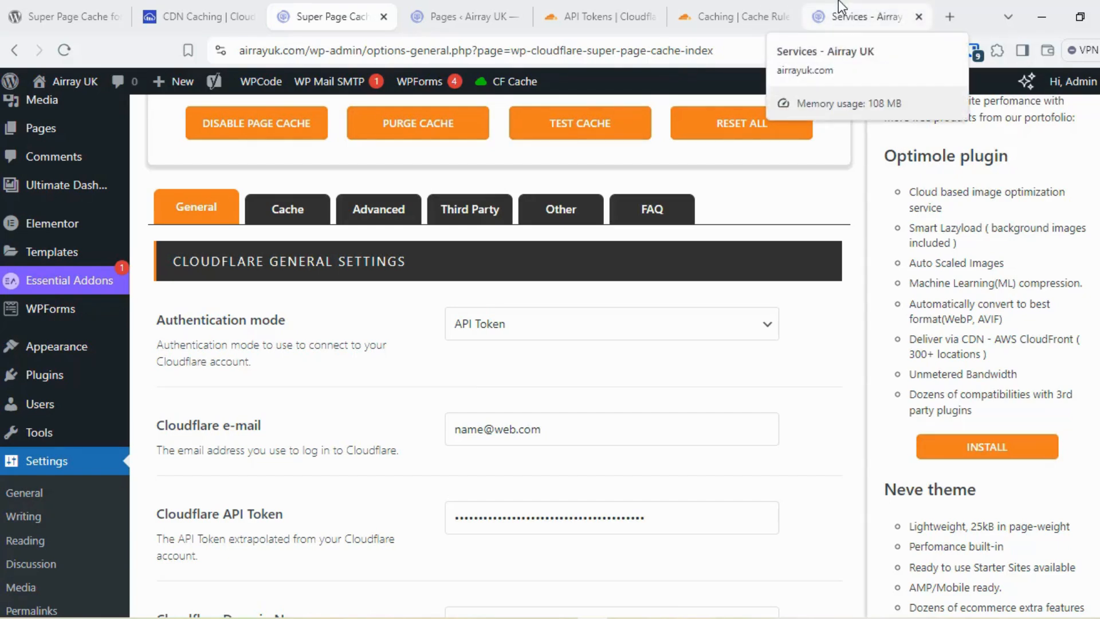
scroll(677, 360, "up", 1)
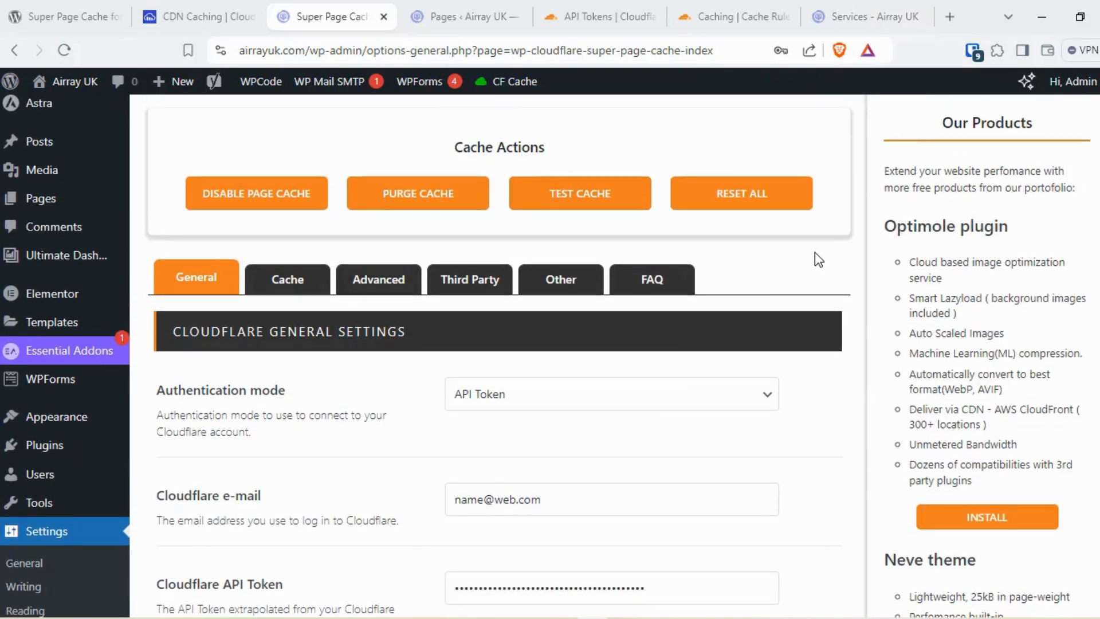
Reload the plugin settings page, run the page cache test and dismiss its result.
left_click(586, 195)
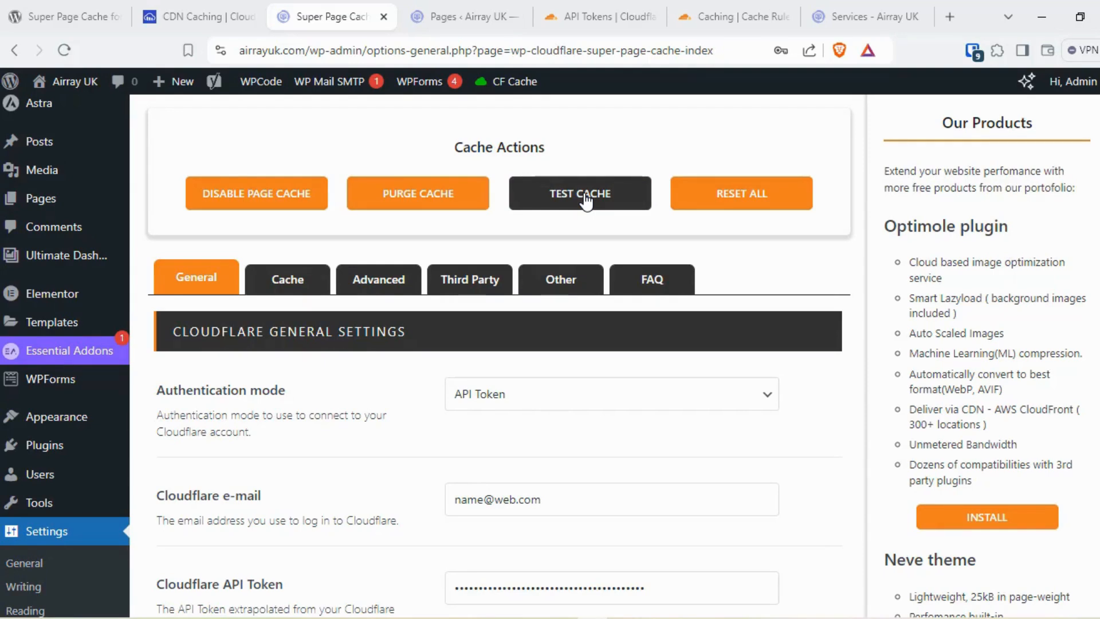
left_click(586, 194)
left_click(529, 51)
key("ctrl+a")
key("Return")
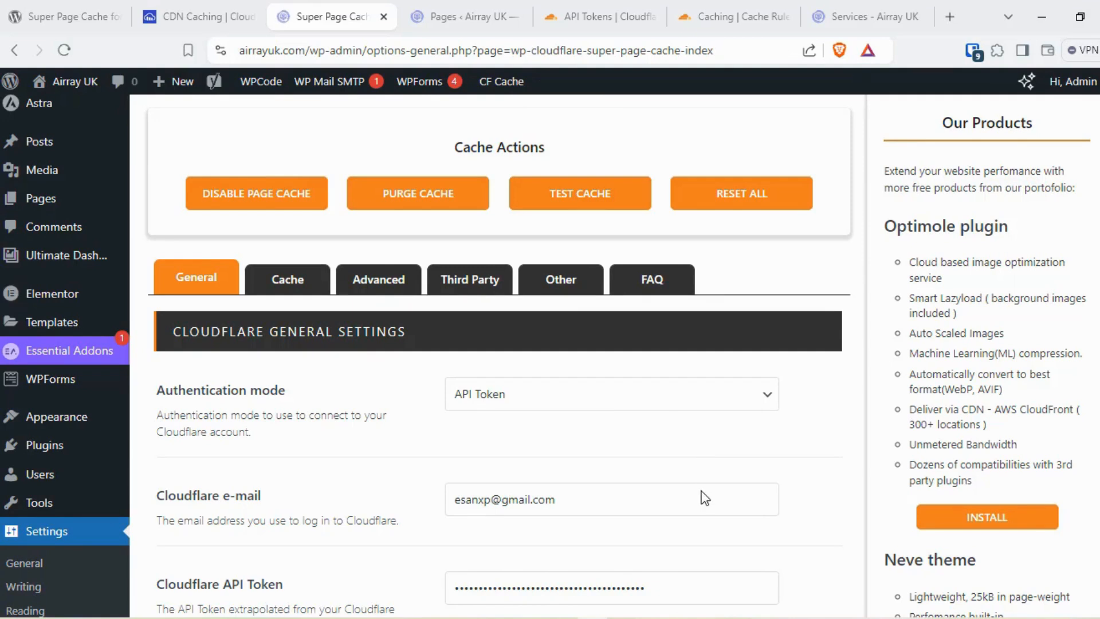
left_click(594, 208)
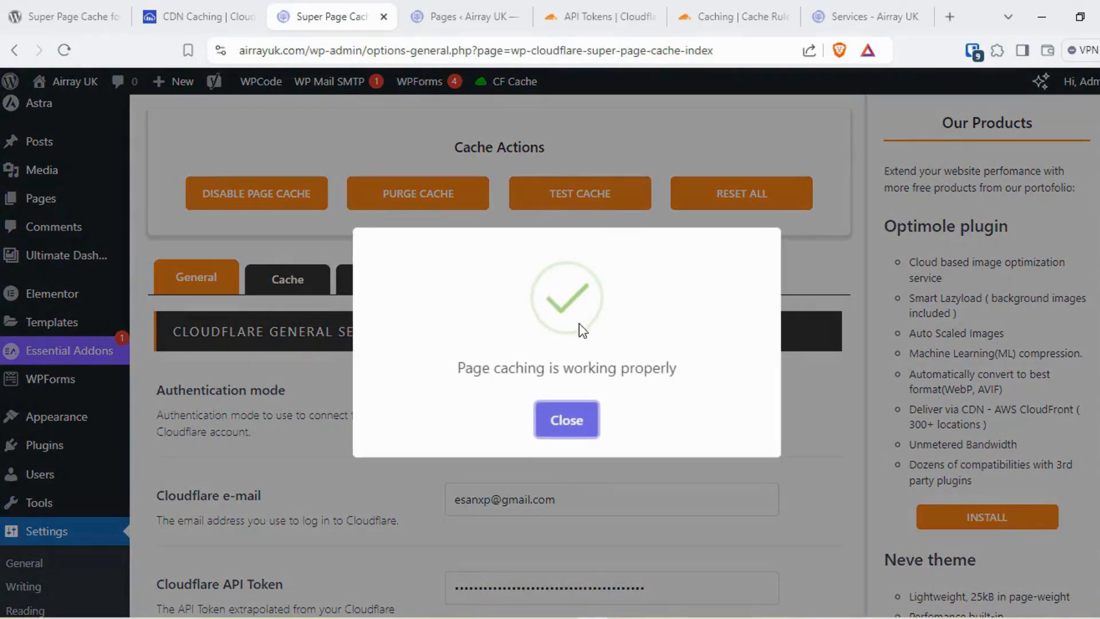
left_click(570, 430)
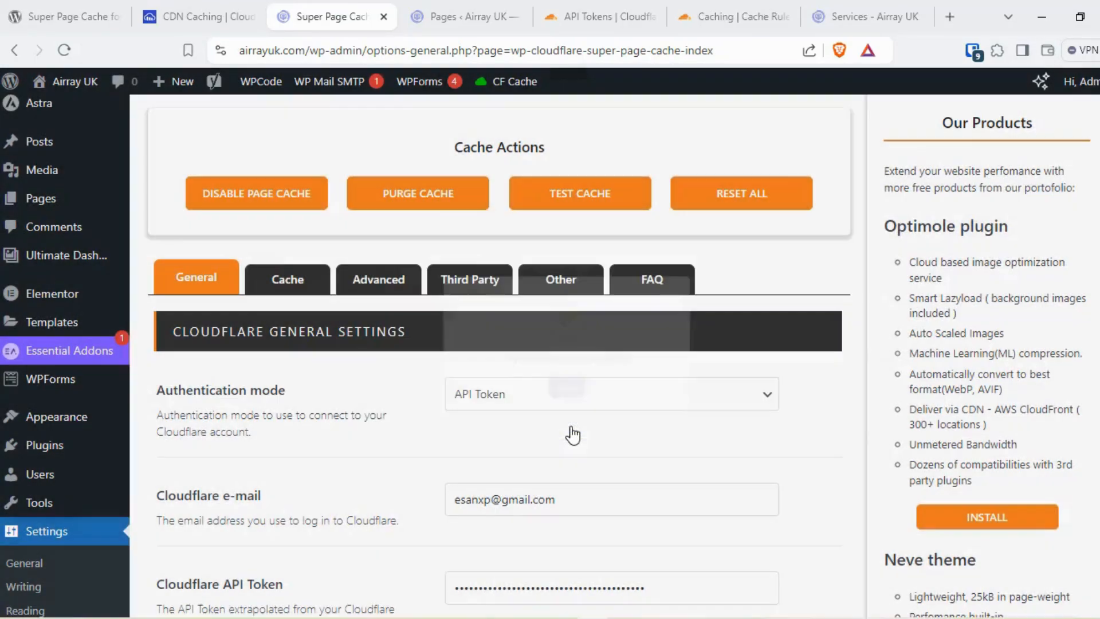
left_click(853, 7)
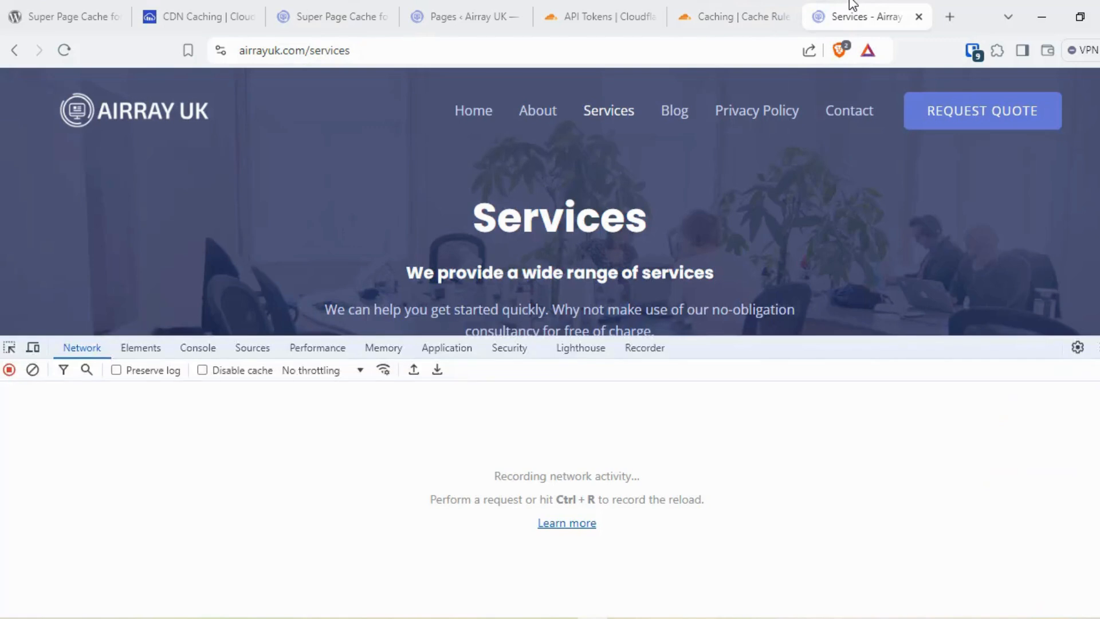
left_click(468, 113)
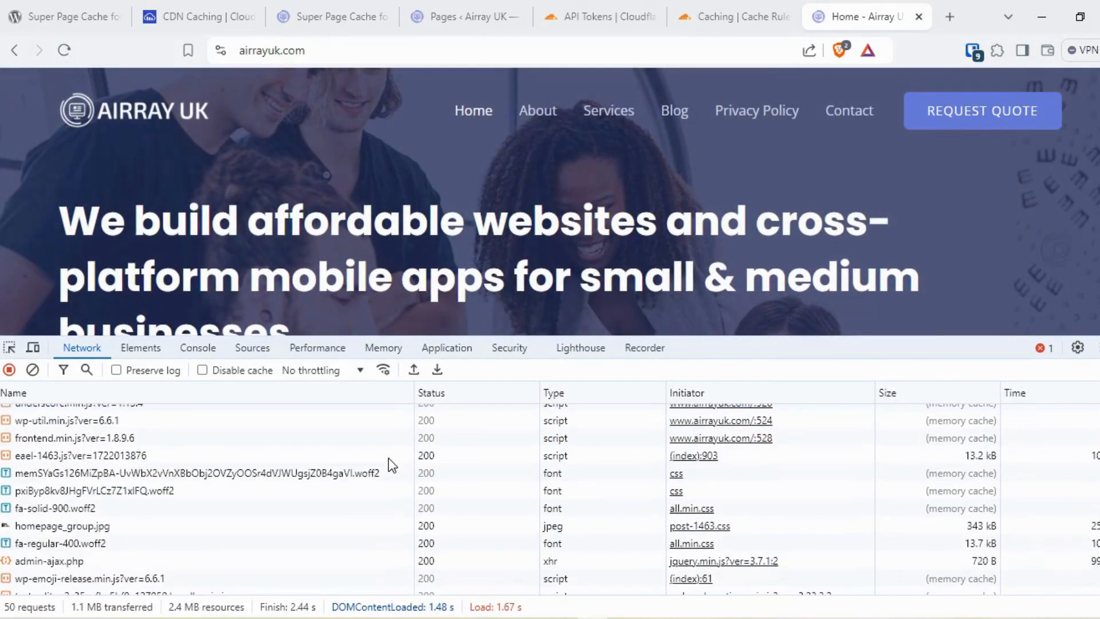
scroll(389, 459, "up", 3)
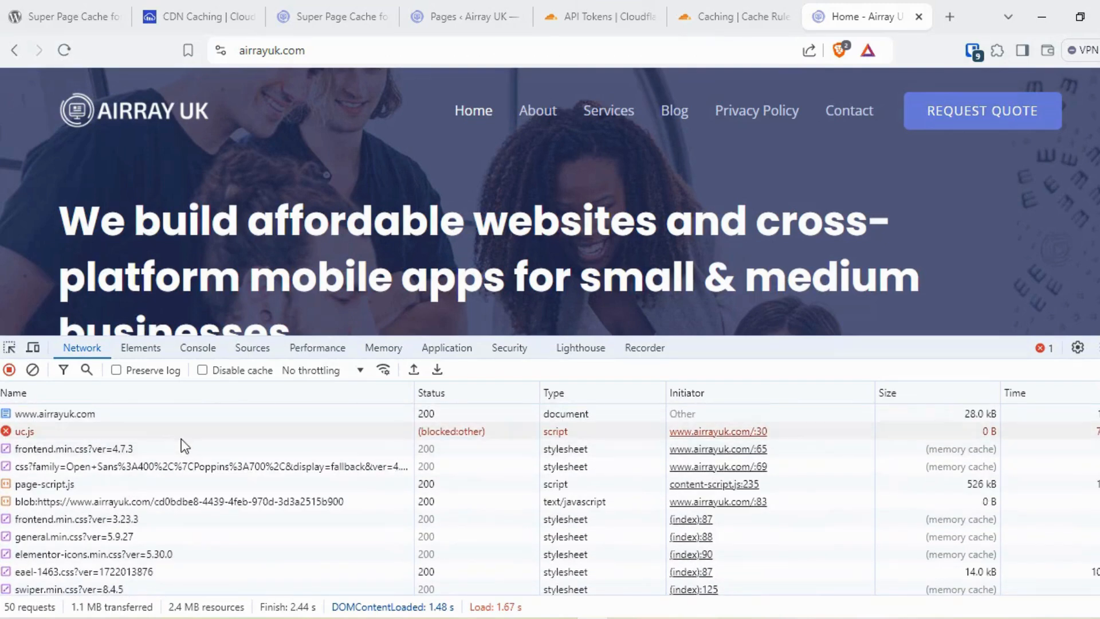
left_click(120, 415)
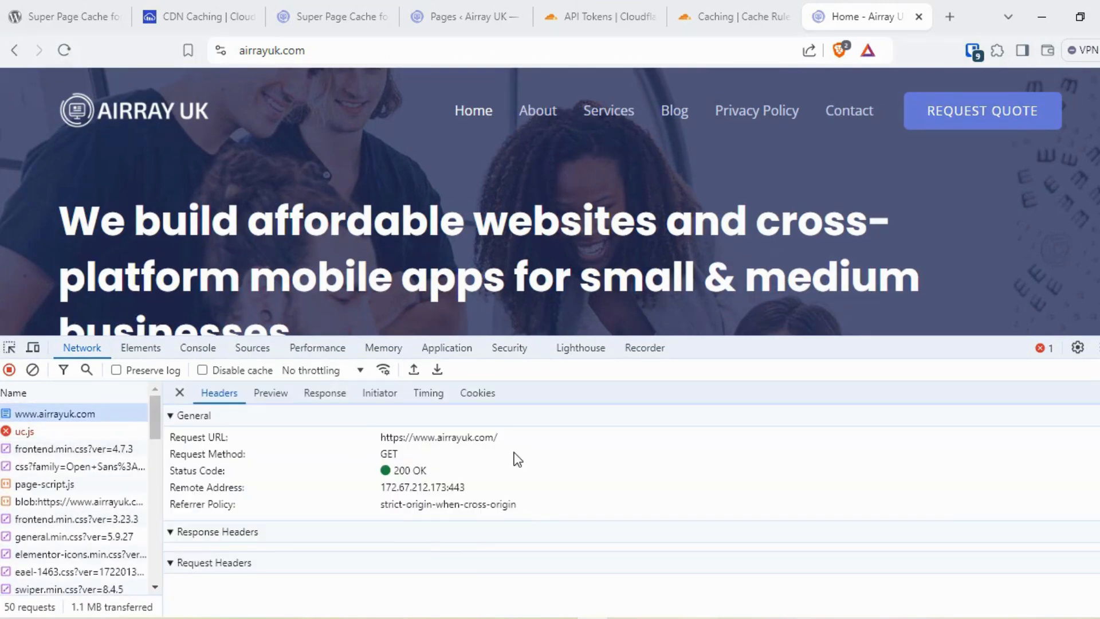
left_click_drag(808, 337, 822, 258)
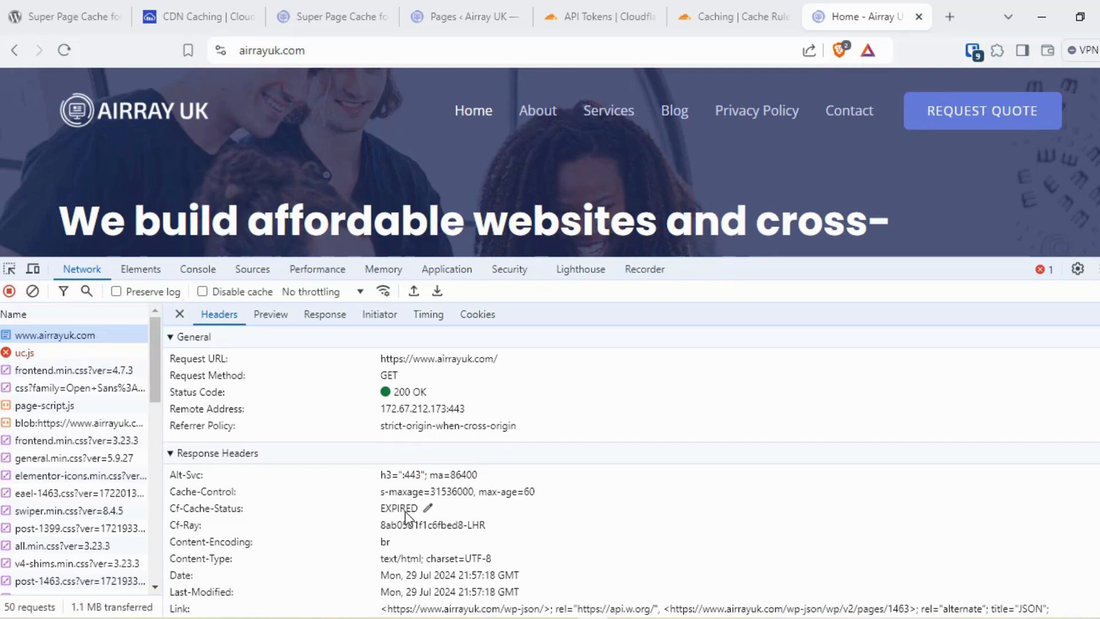
Examine the Home page's response headers, including Cache-Control, Cf-Cache-Status and the X-Wp-Cf-Super-Cache entries.
scroll(405, 511, "down", 3)
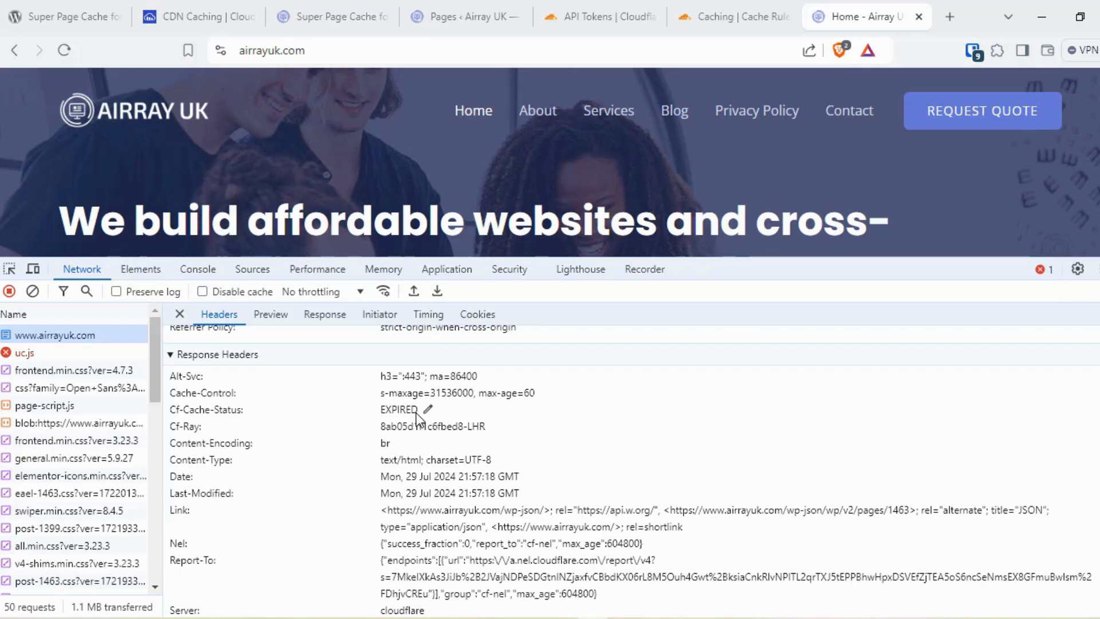
scroll(416, 412, "down", 2)
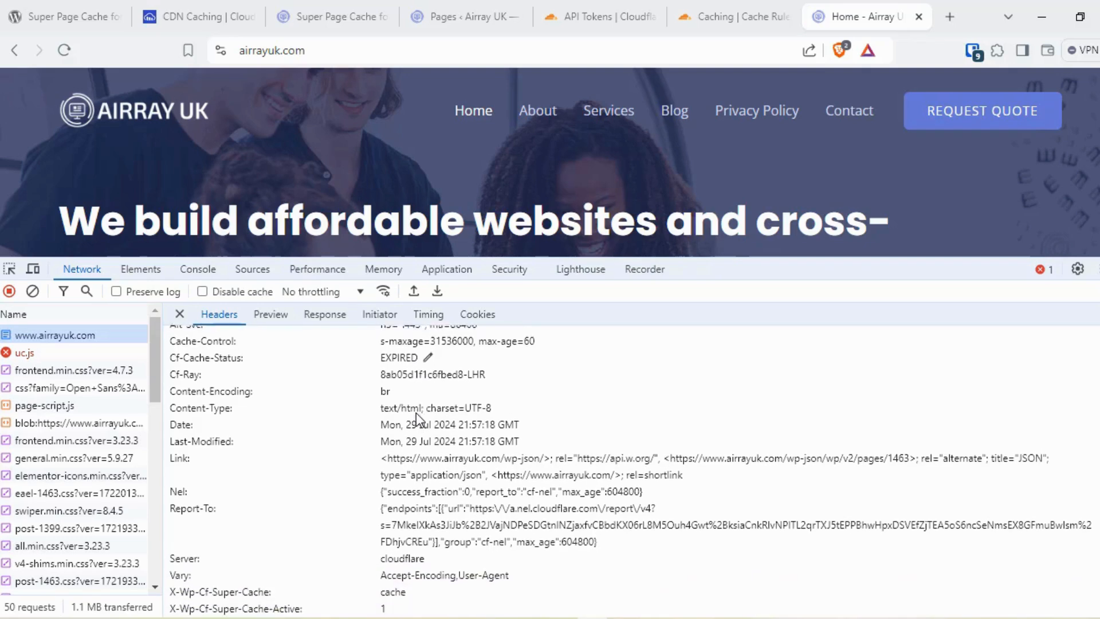
scroll(416, 413, "down", 4)
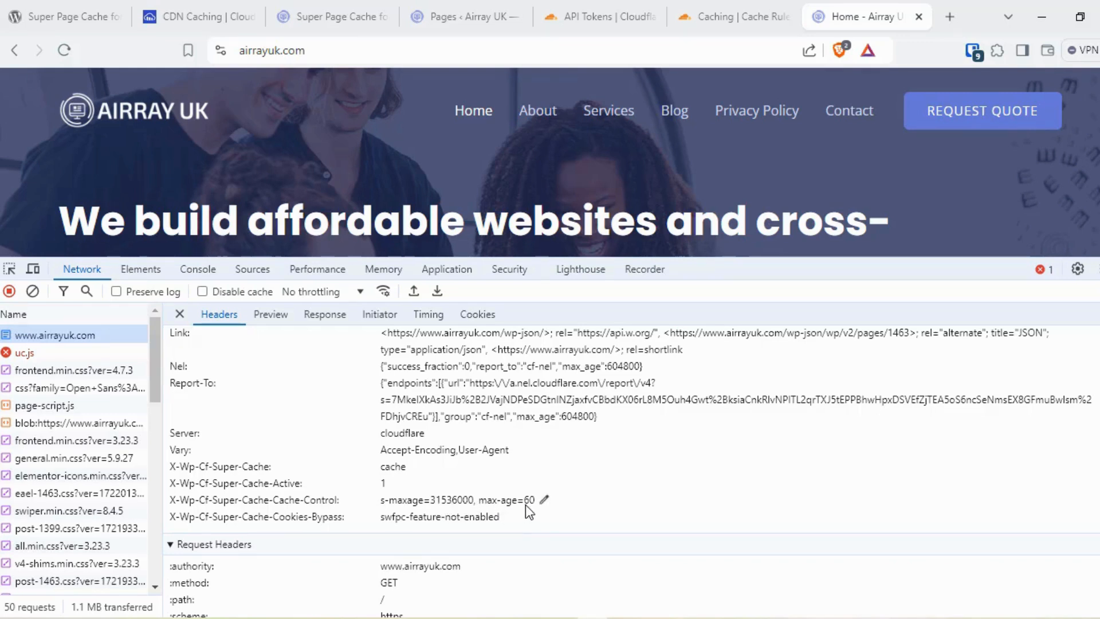
scroll(532, 505, "up", 1)
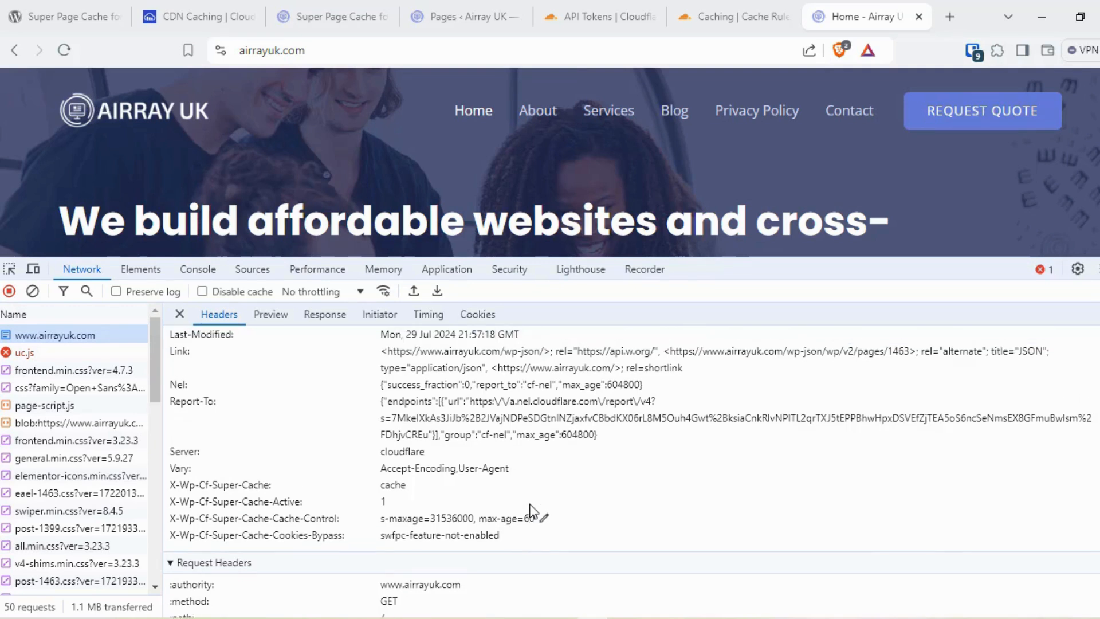
scroll(463, 522, "up", 2)
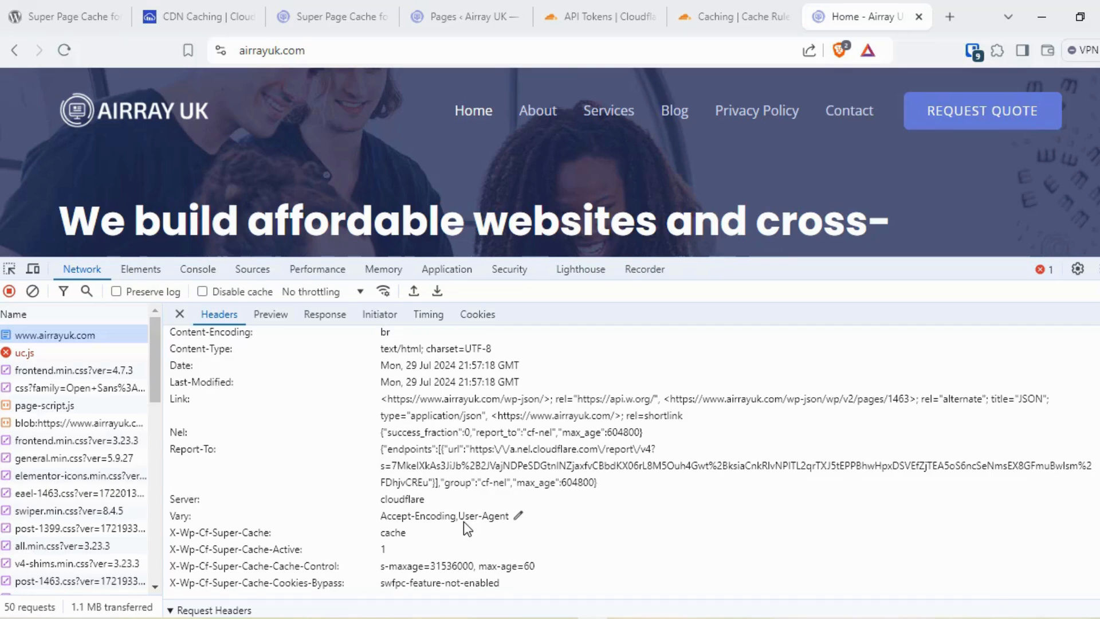
scroll(464, 522, "up", 5)
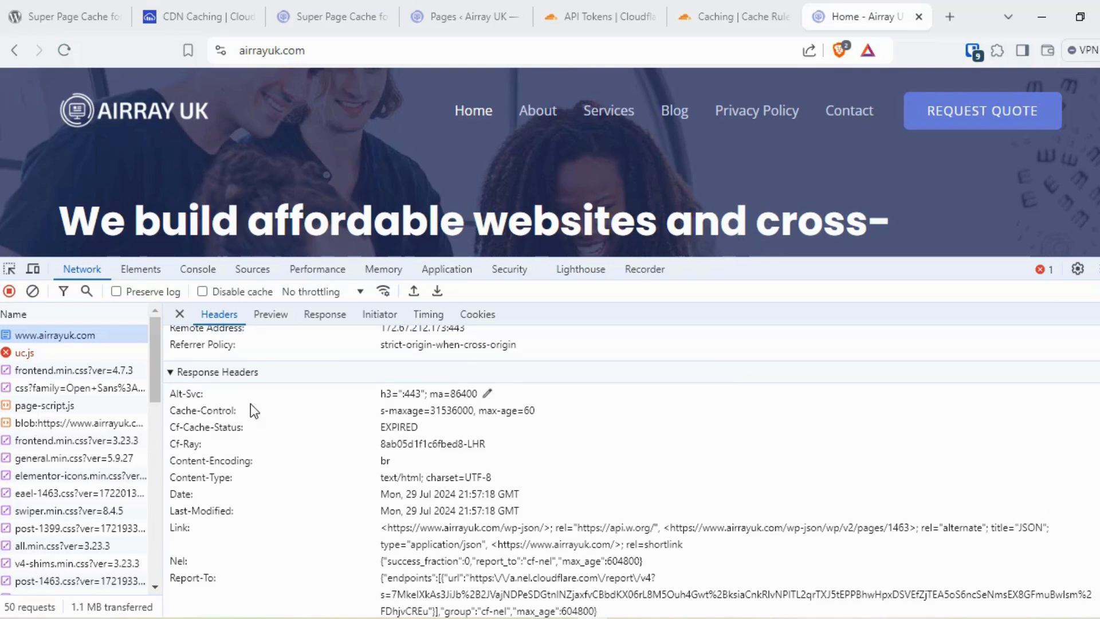
scroll(405, 427, "up", 3)
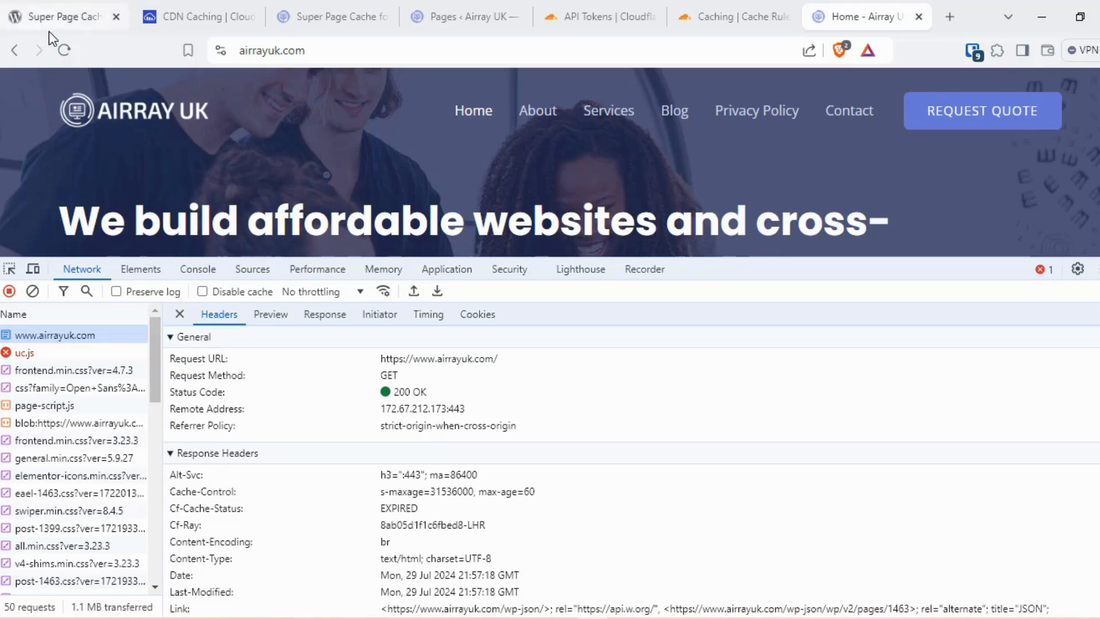
Clear the network log, reload the Home page and check the Cf-Cache-Status header of its document request again.
left_click(33, 291)
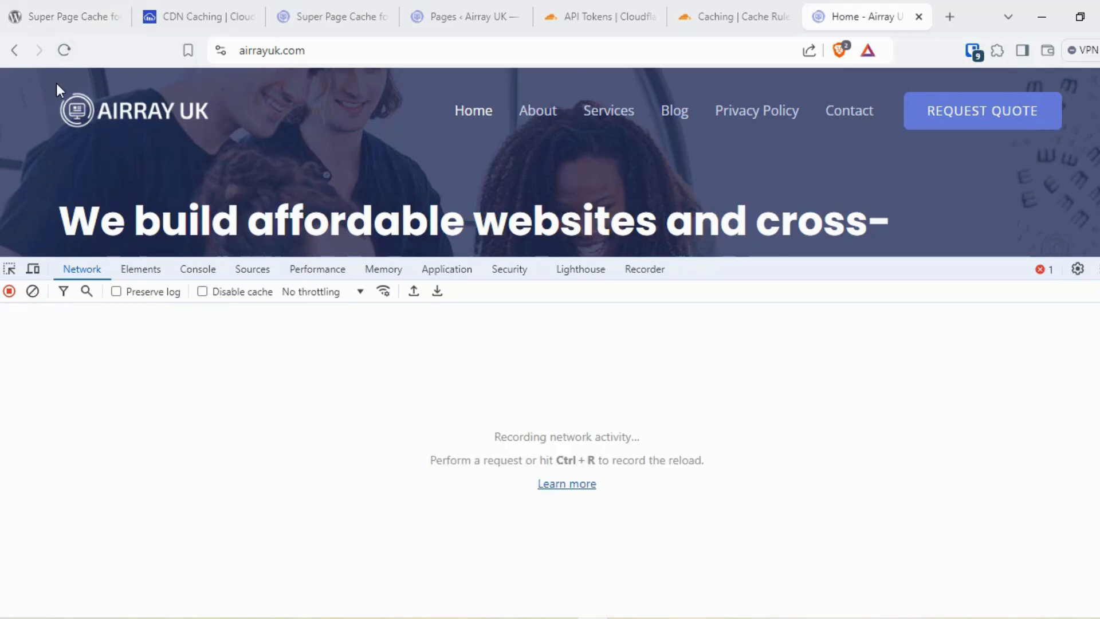
left_click(63, 51)
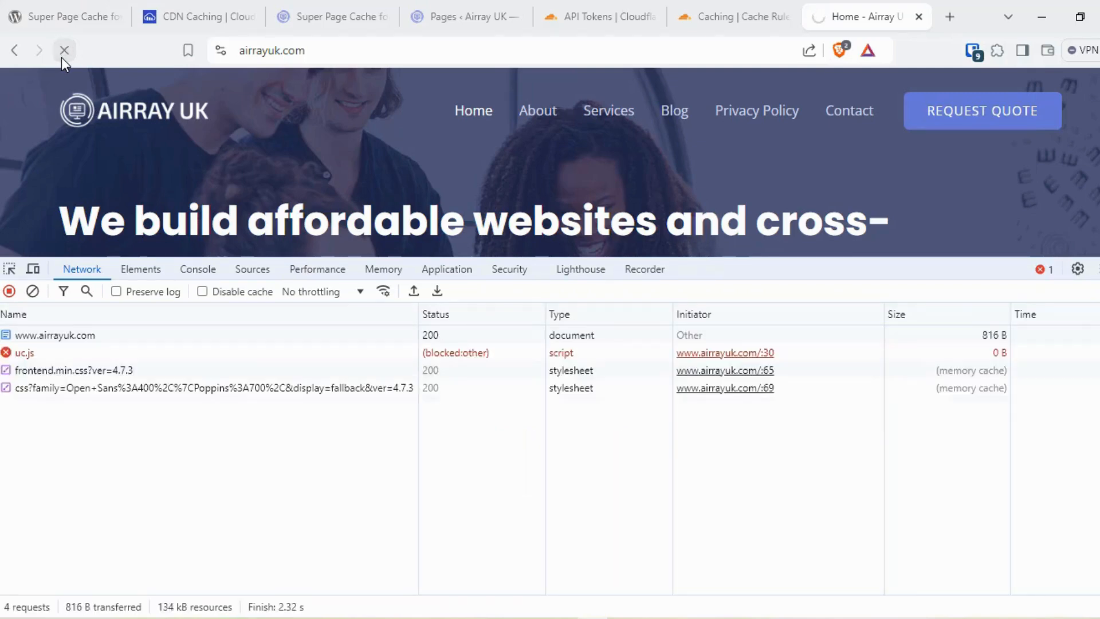
scroll(191, 416, "up", 5)
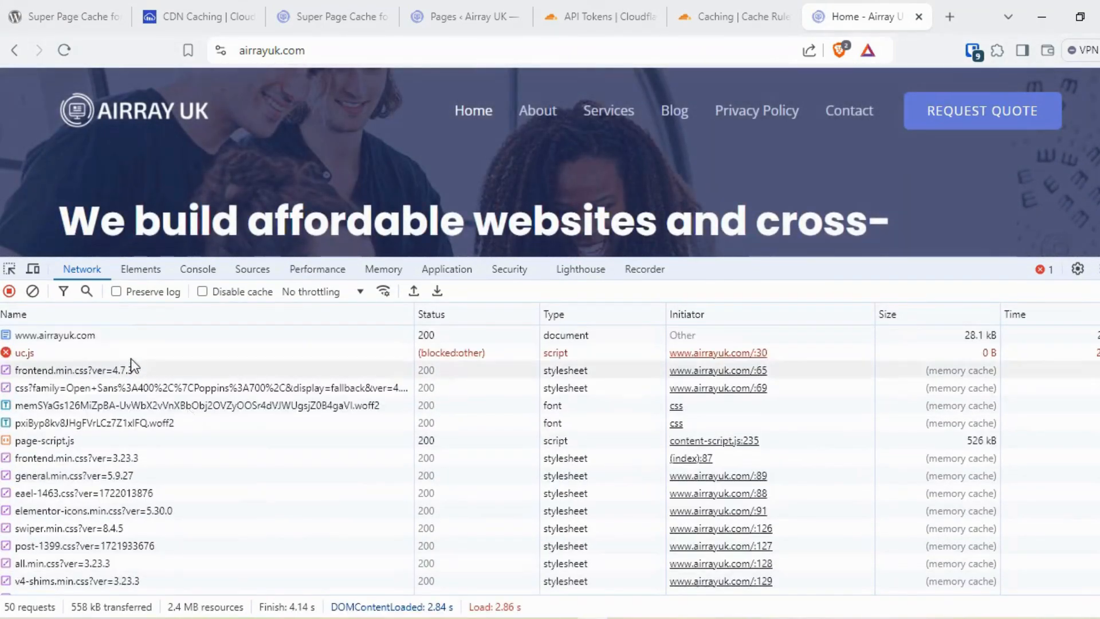
left_click(109, 335)
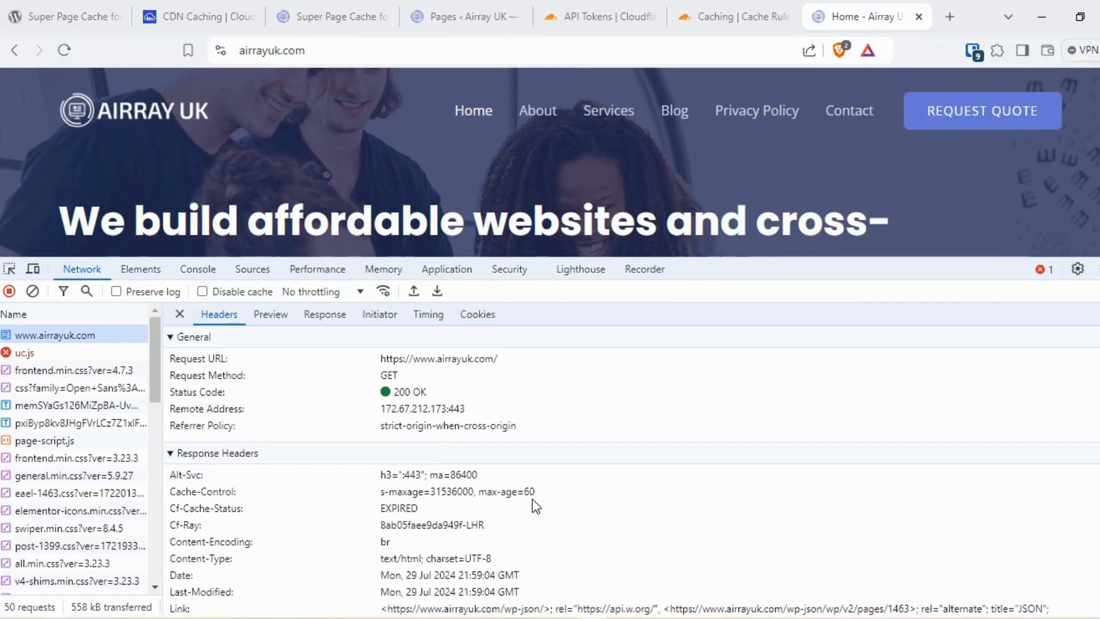
mouse_move(533, 500)
Load the About page, reload it with a cleared network log and inspect the cache headers of the about request.
left_click(535, 119)
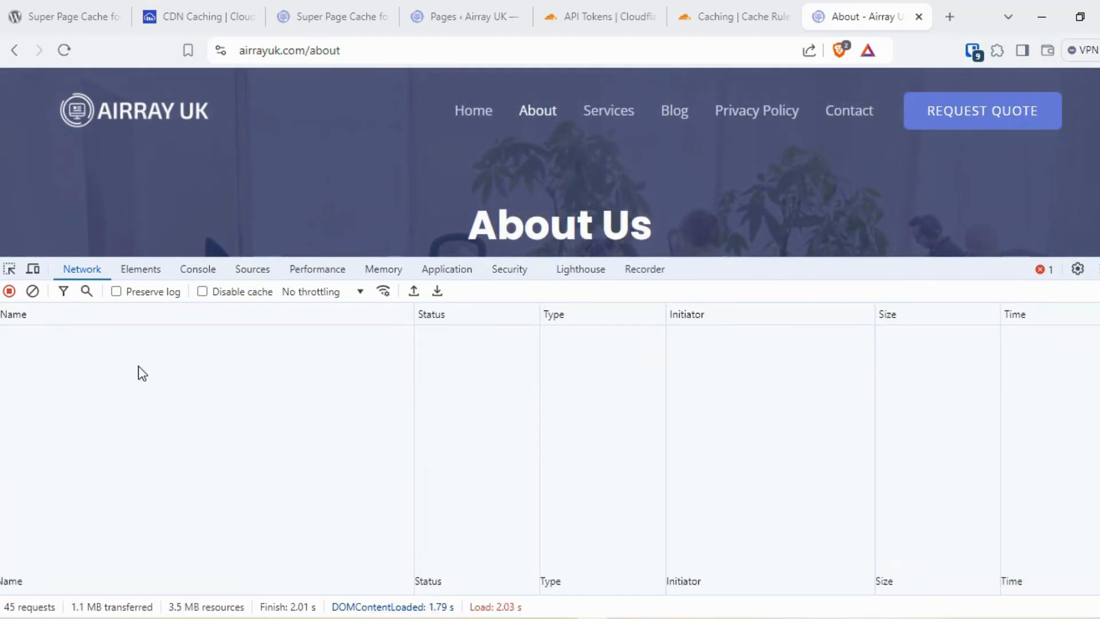
left_click(33, 291)
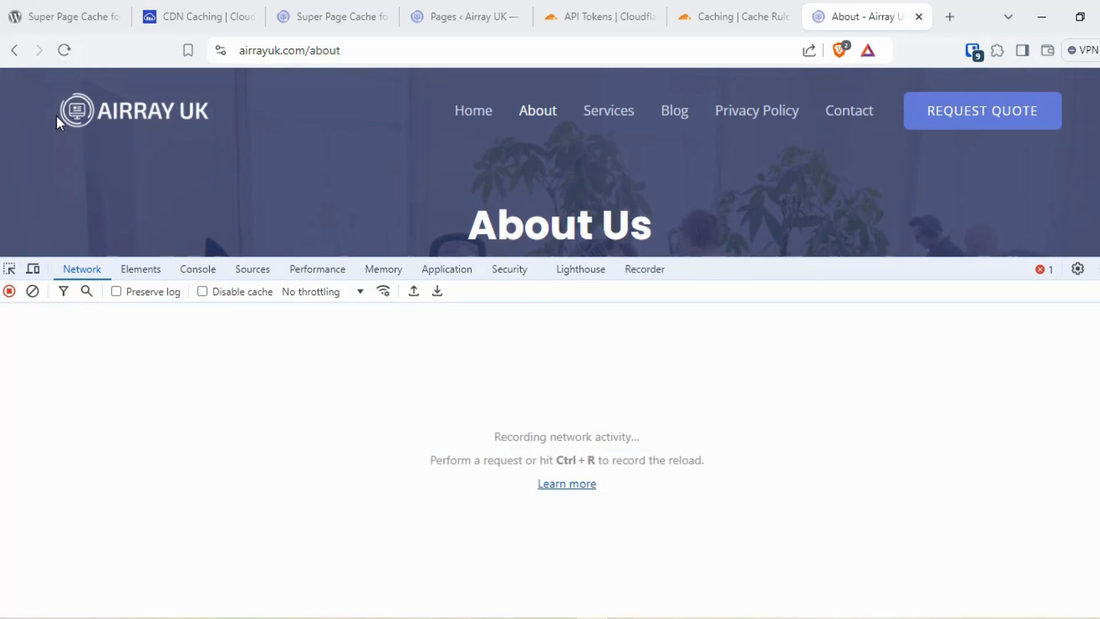
left_click(67, 53)
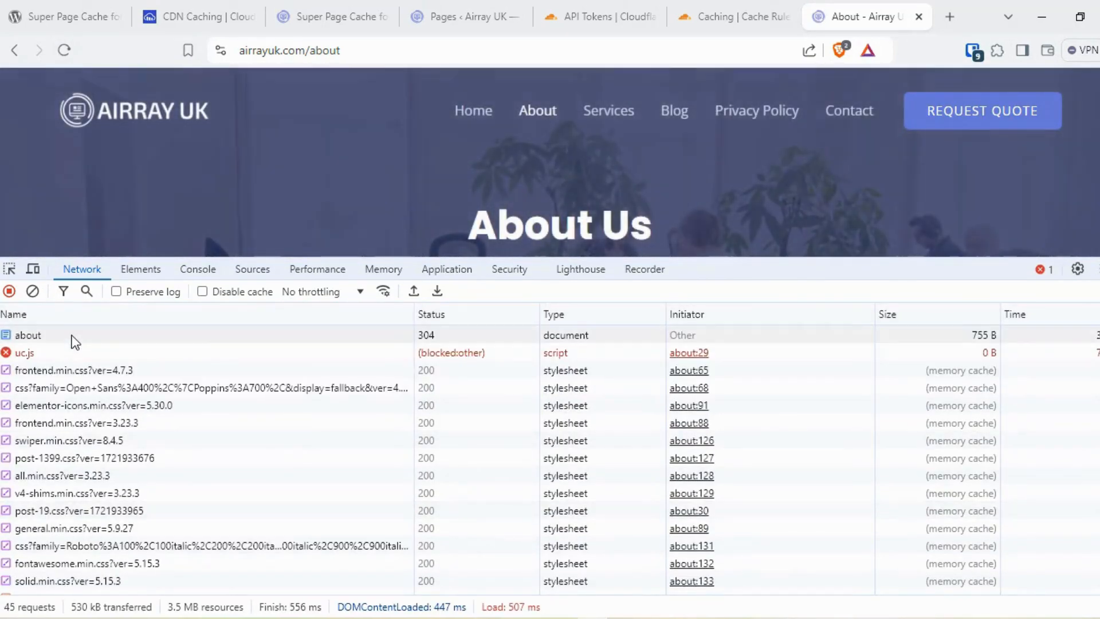
left_click(72, 337)
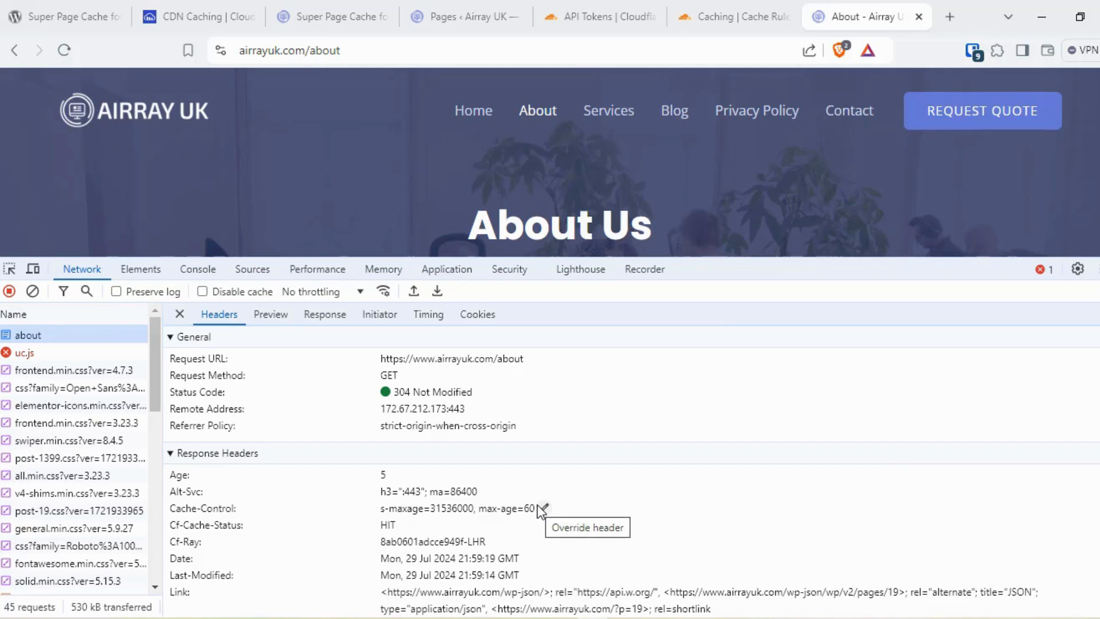
scroll(540, 510, "down", 3)
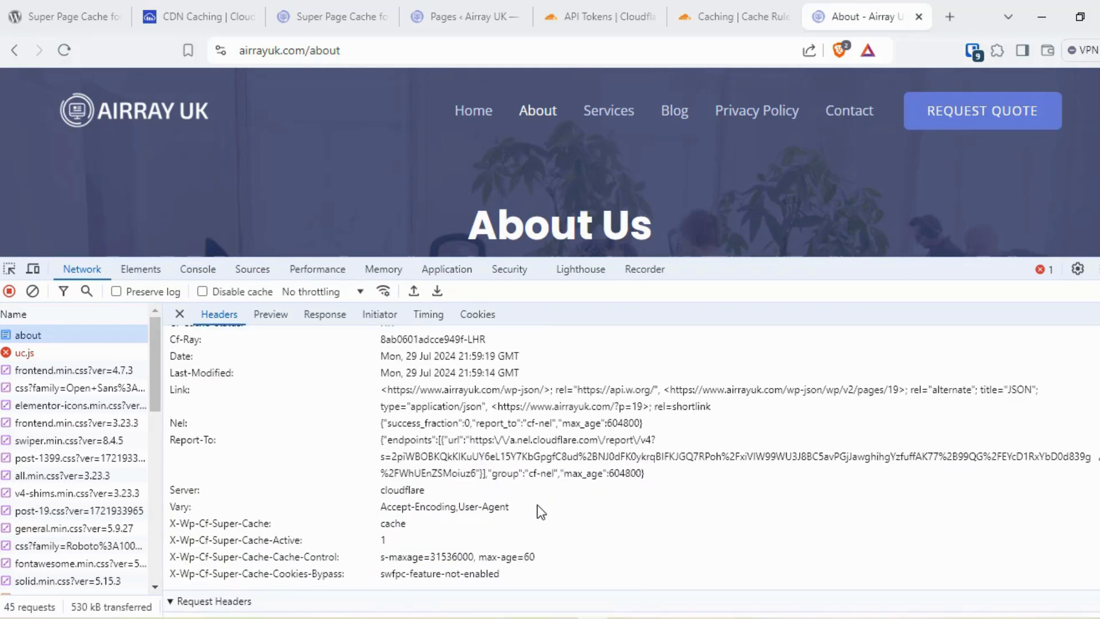
scroll(541, 510, "up", 4)
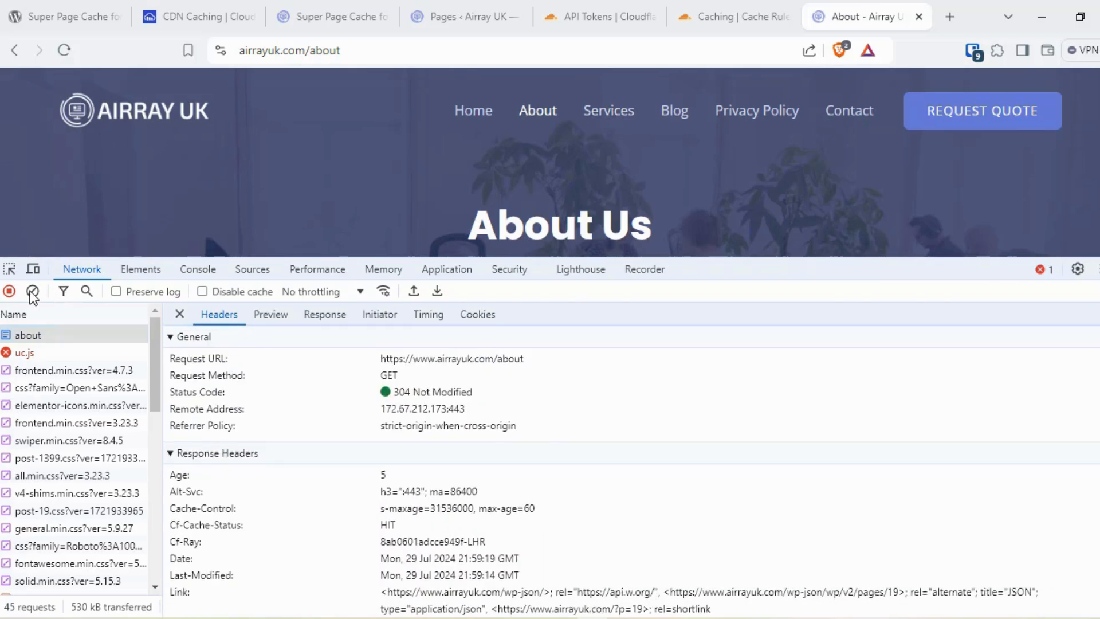
Clear the network log, load the Services page and check the cache headers of the services request.
left_click(32, 291)
left_click(609, 114)
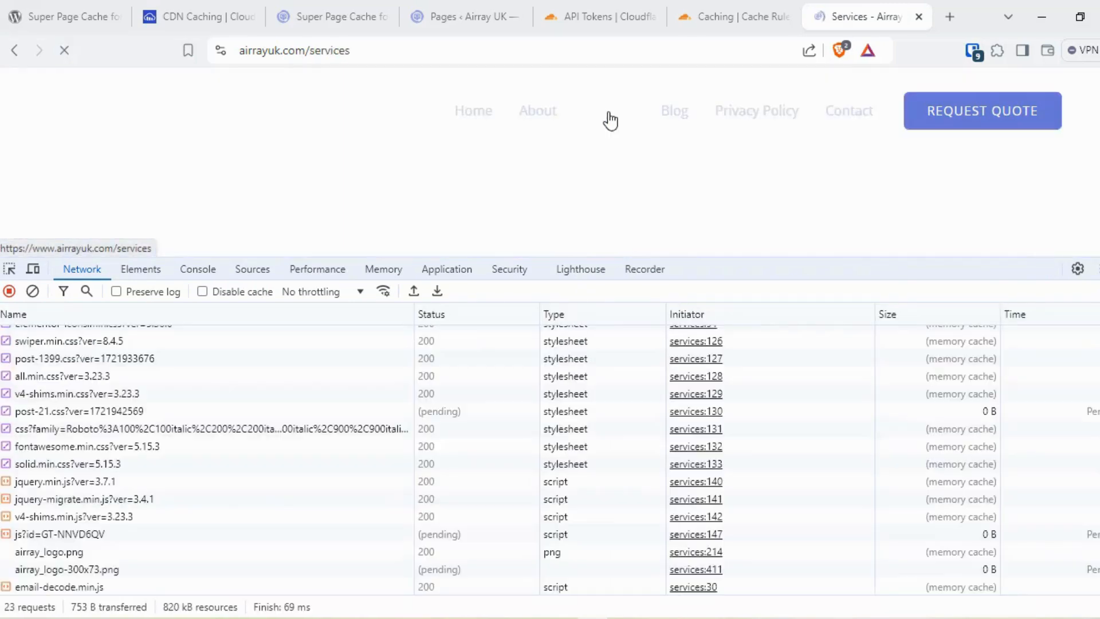
scroll(365, 411, "up", 3)
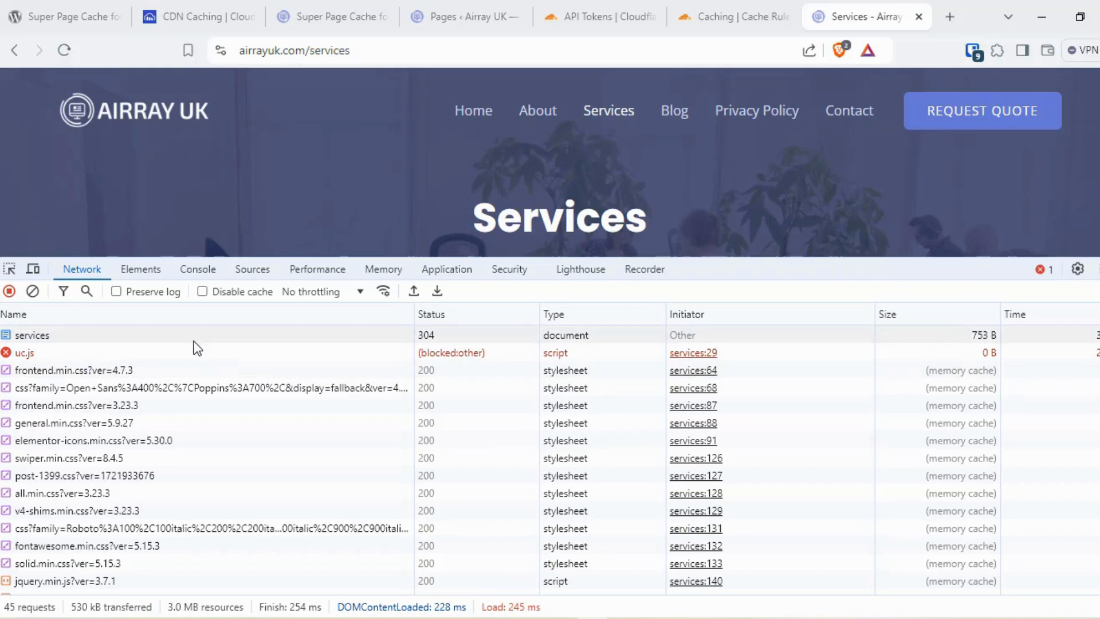
left_click(211, 339)
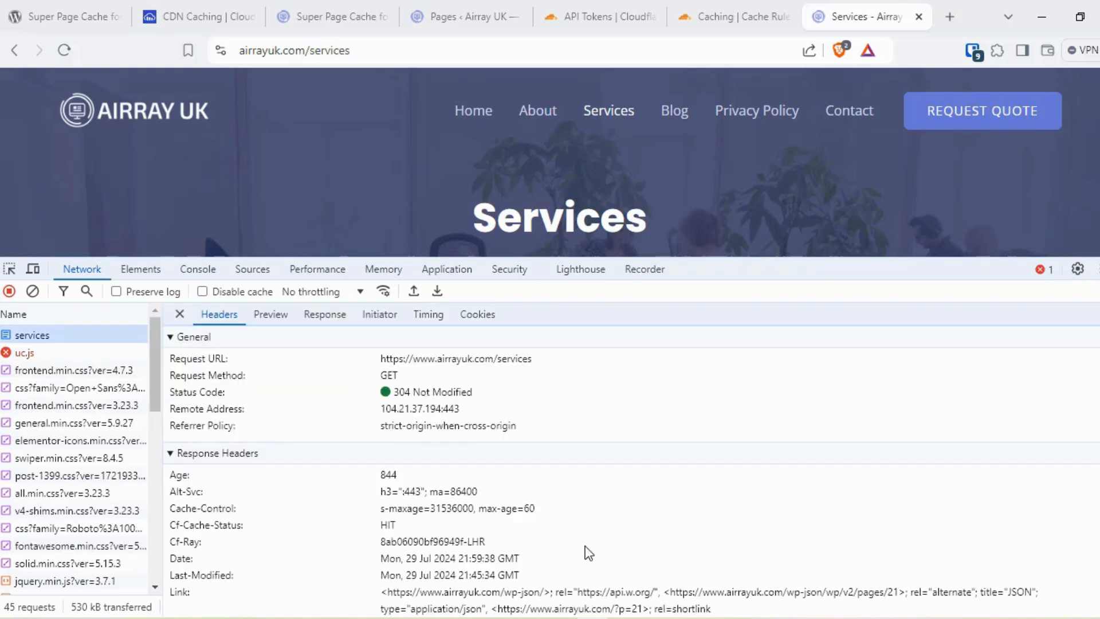
Load the Privacy Policy page and check the cache status in the privacy-policy request's headers.
left_click(754, 113)
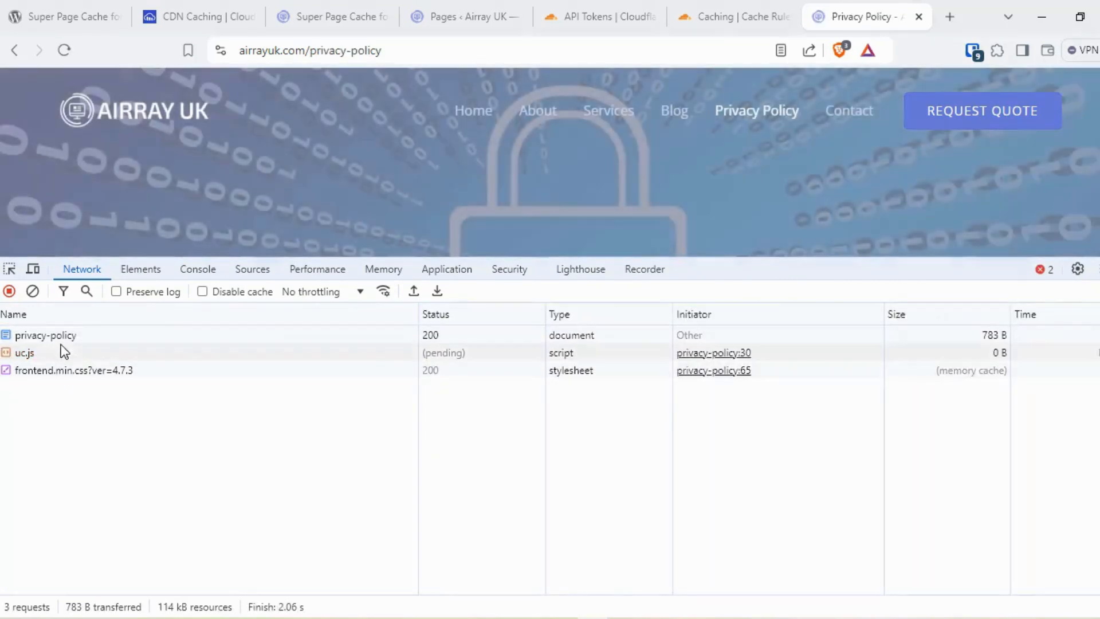
scroll(85, 335, "up", 10)
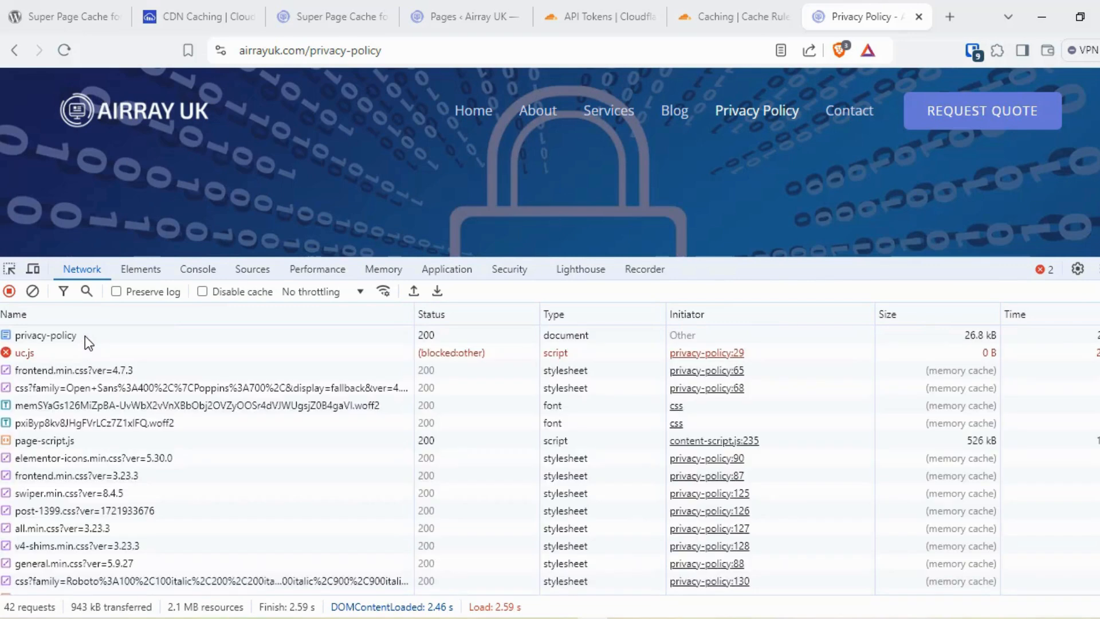
left_click(85, 336)
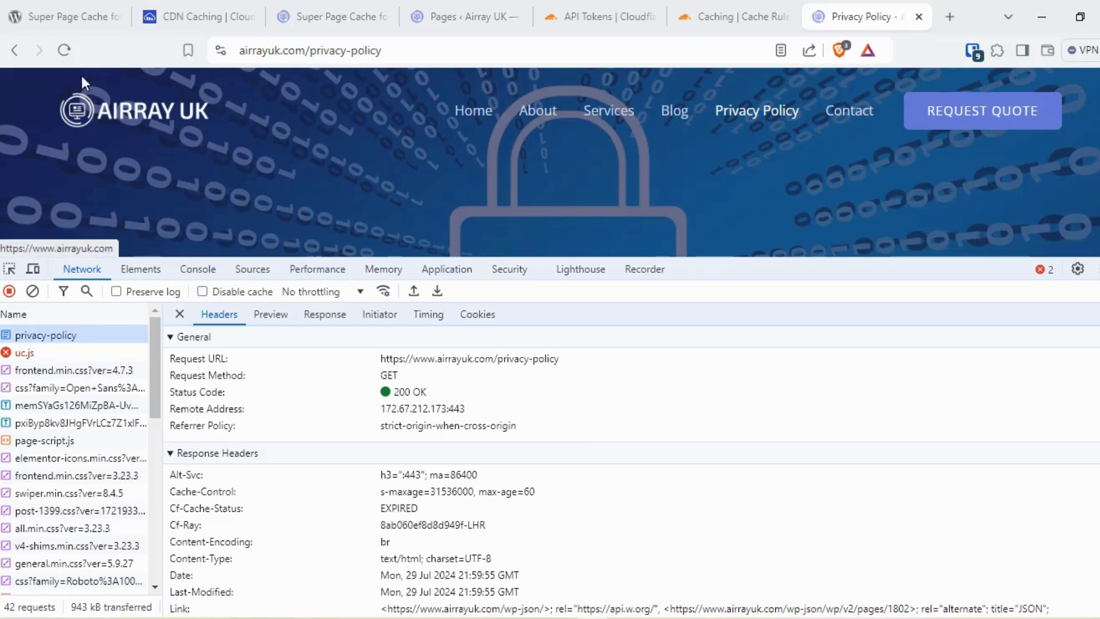
Reload the Privacy Policy page with a cleared network log, recheck the privacy-policy request's cache status and close its details.
left_click(68, 54)
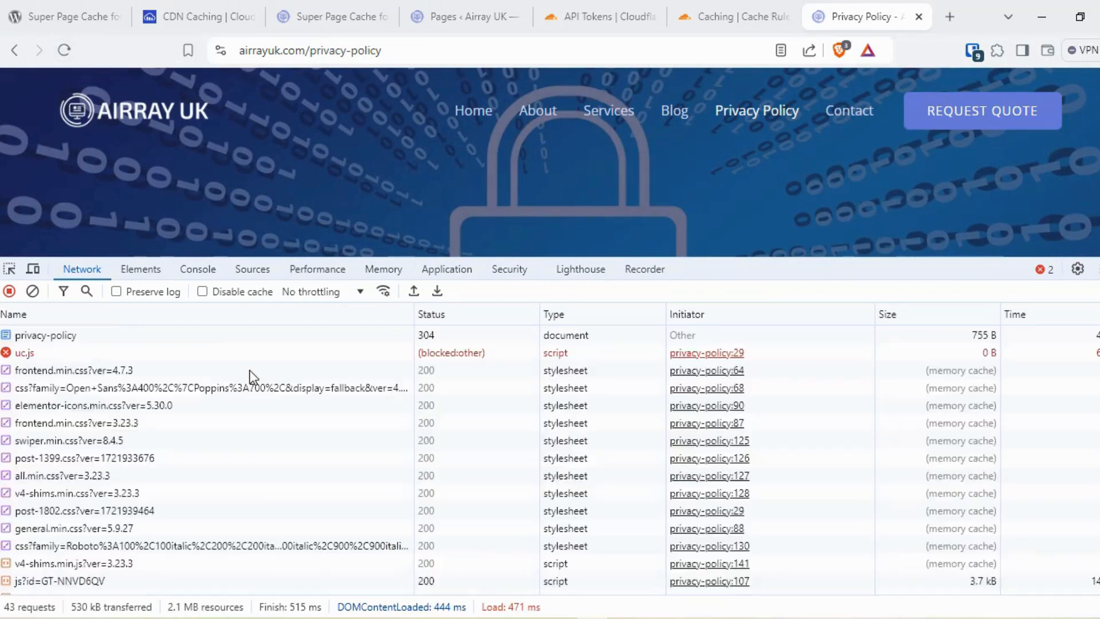
left_click(33, 291)
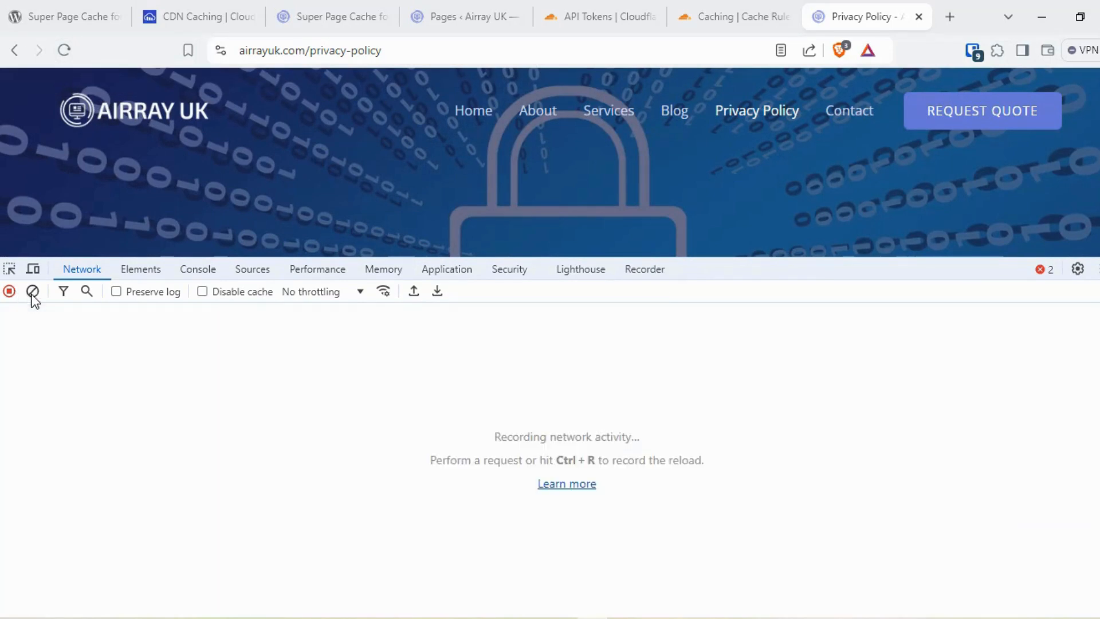
left_click(64, 51)
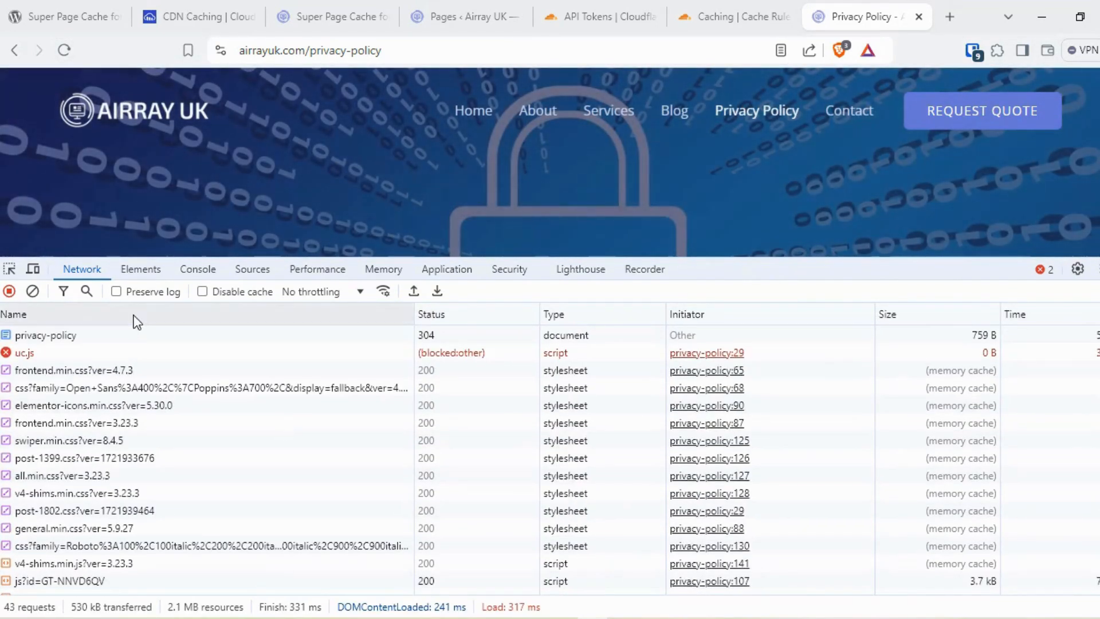
left_click(135, 335)
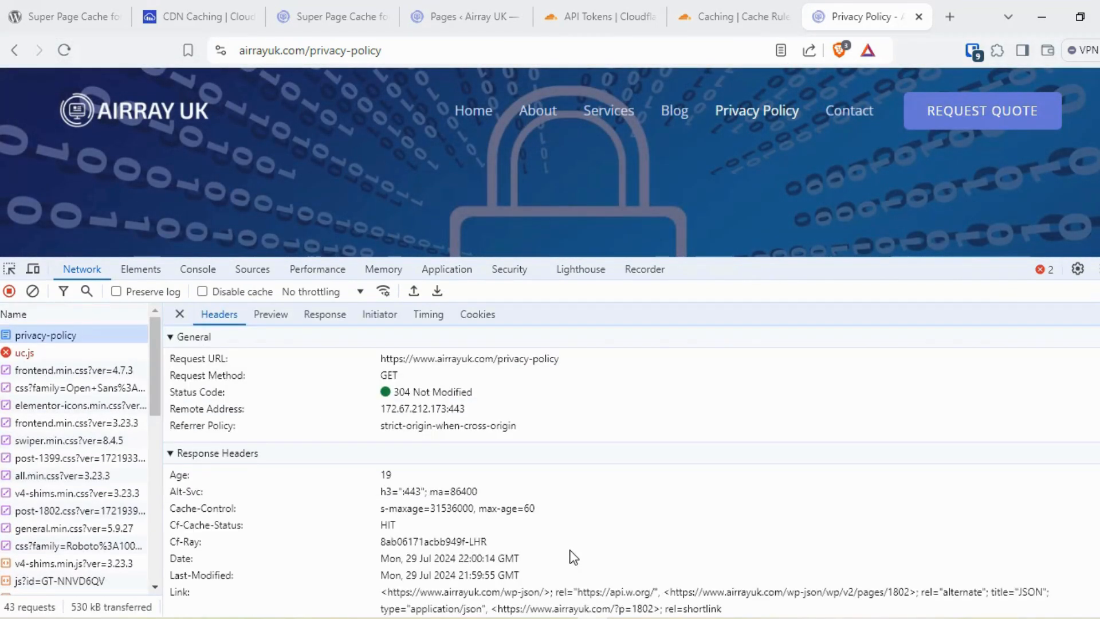
left_click(179, 314)
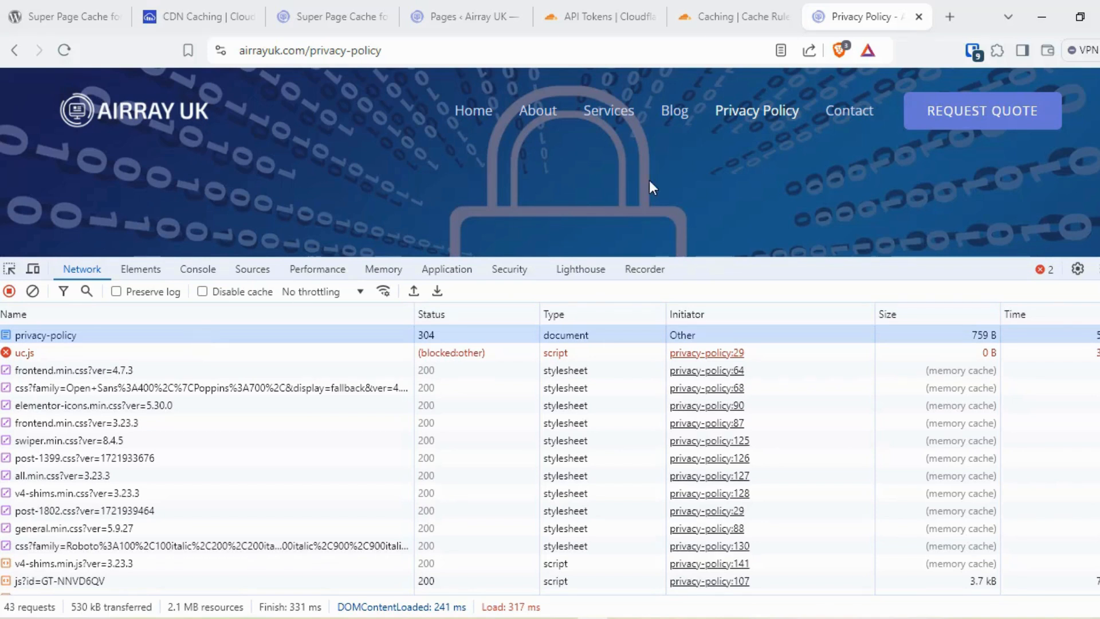
Load the site's Contact page and look over its form, map and recorded network requests.
left_click(851, 117)
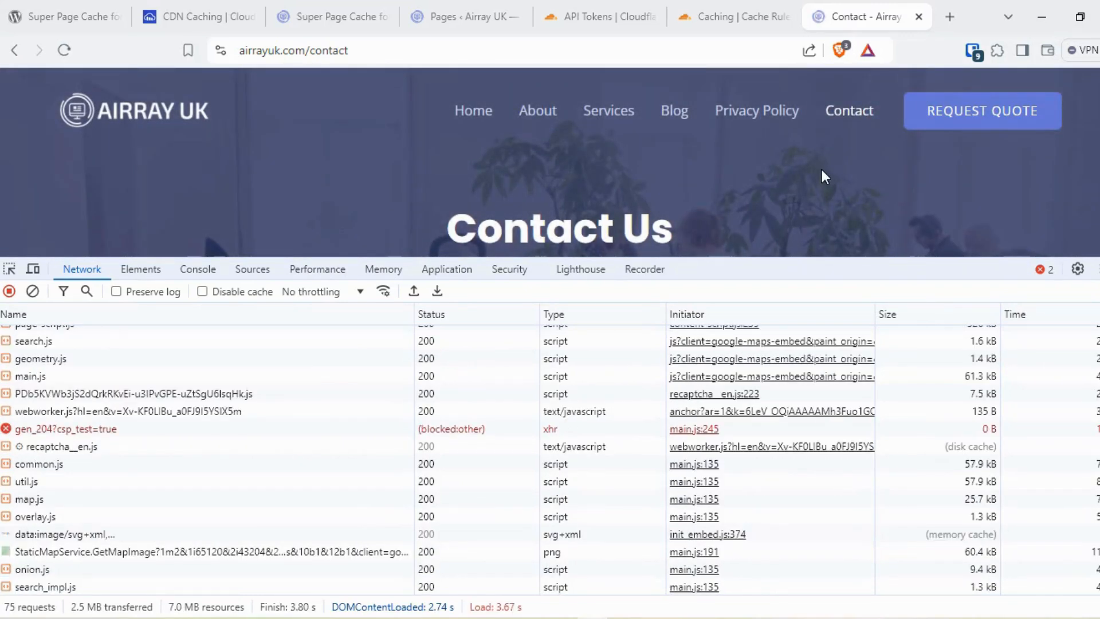
scroll(822, 170, "down", 4)
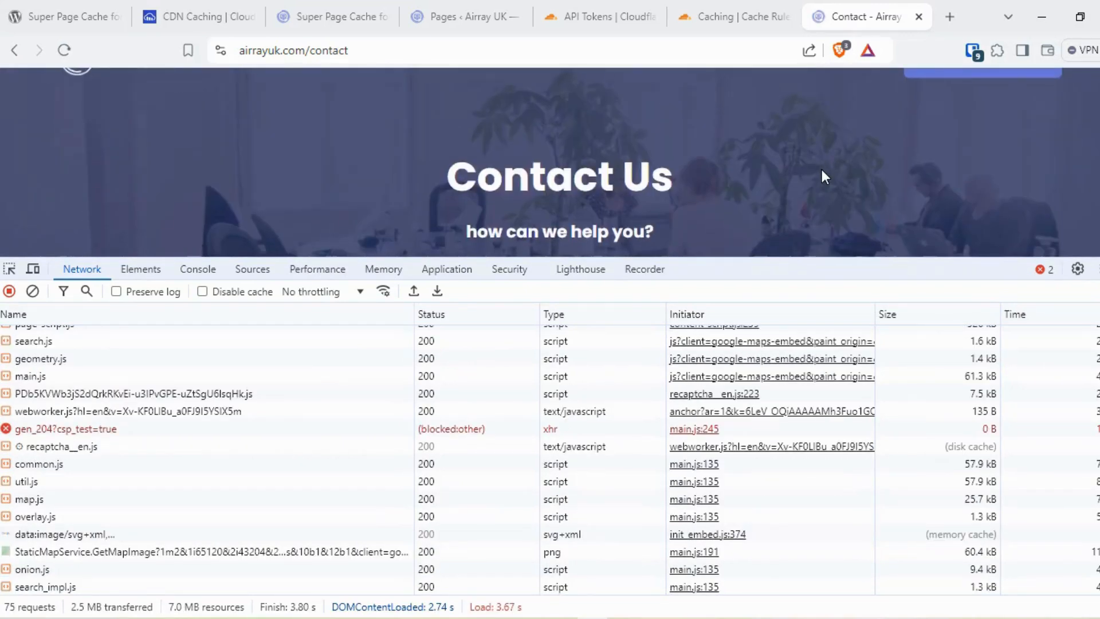
scroll(822, 169, "down", 4)
scroll(821, 175, "down", 3)
scroll(202, 373, "up", 20)
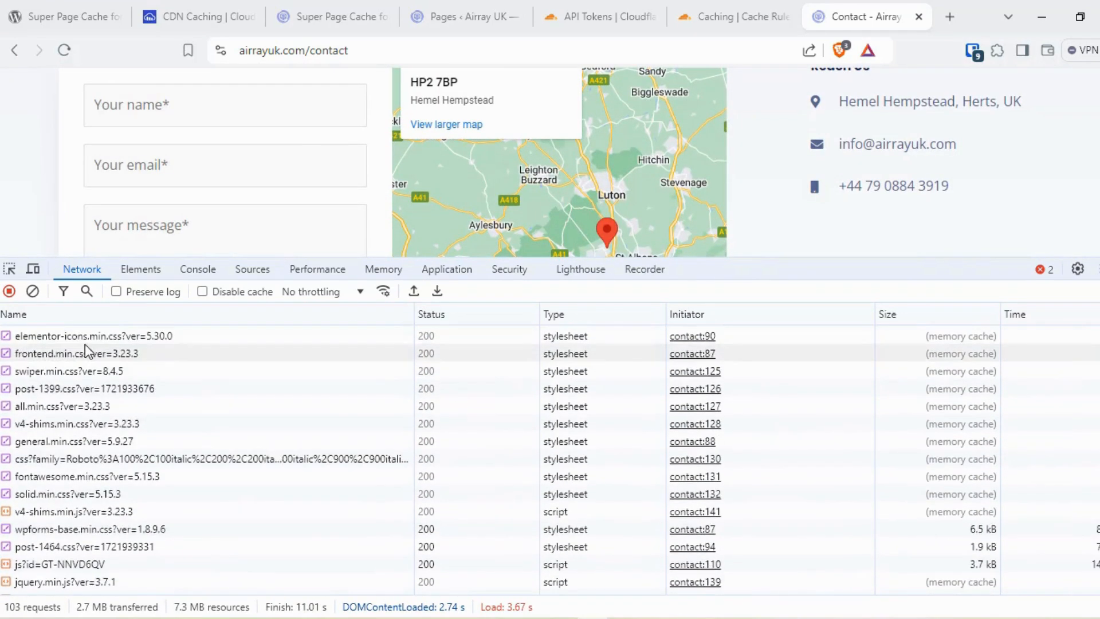
Clear the network log, reload the Contact page and check the cache status in the contact request's headers.
left_click(32, 292)
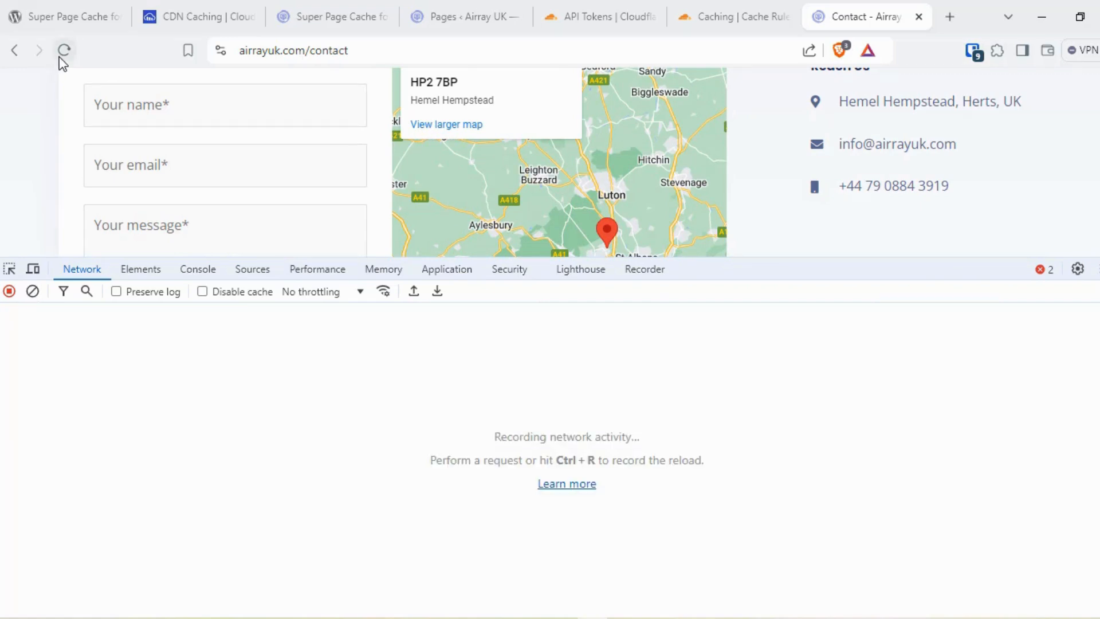
left_click(64, 50)
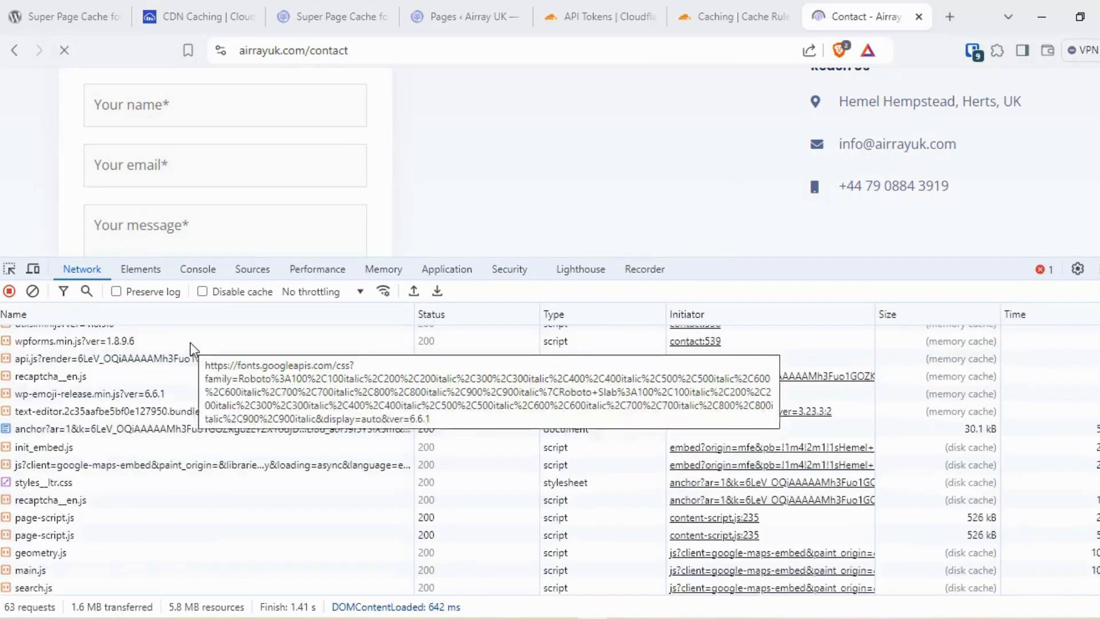
scroll(195, 349, "up", 15)
left_click(111, 335)
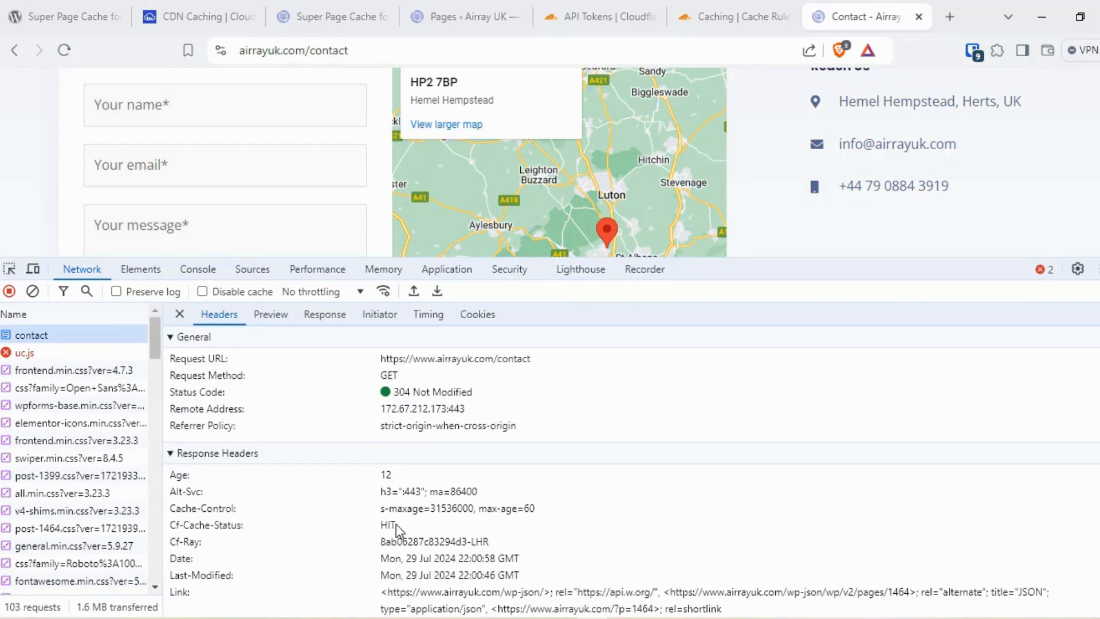
scroll(1033, 200, "up", 5)
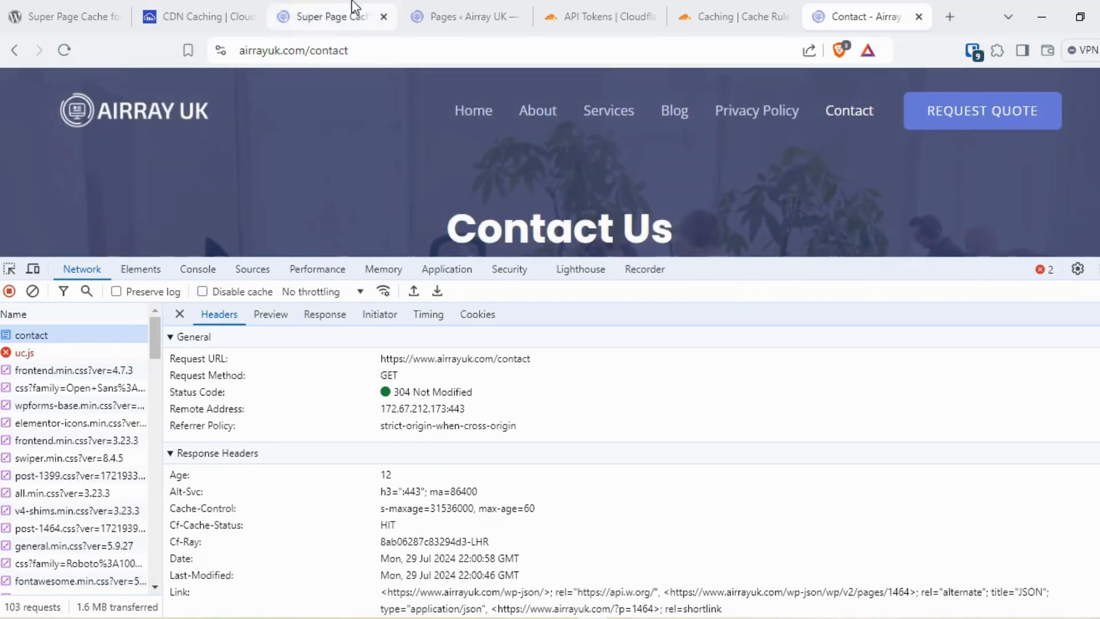
left_click(95, 3)
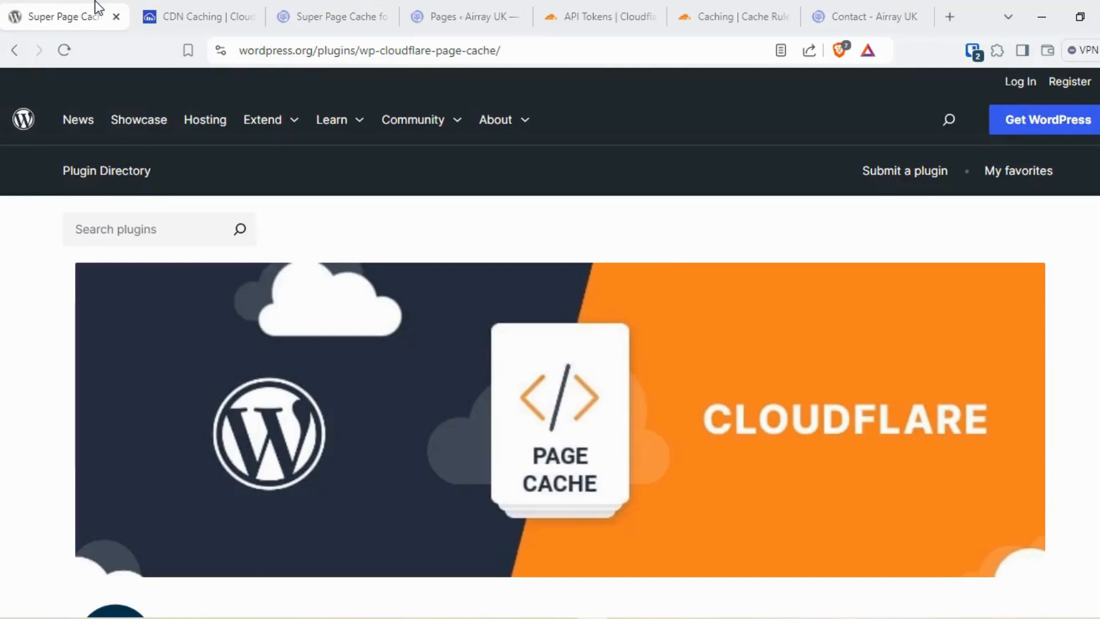
left_click(321, 5)
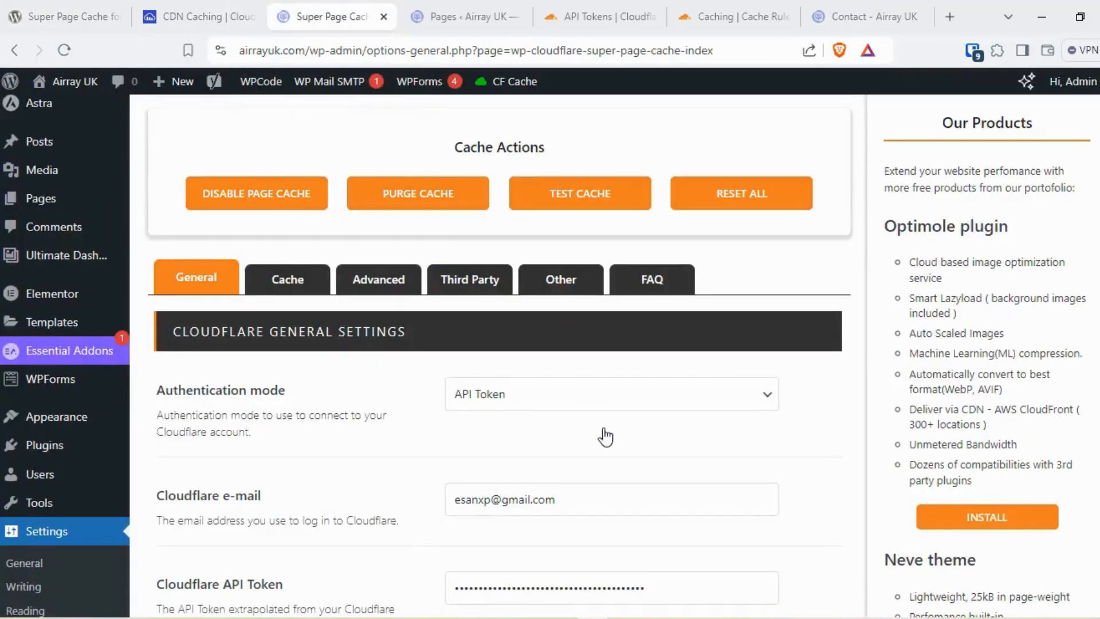
left_click(476, 6)
left_click(598, 5)
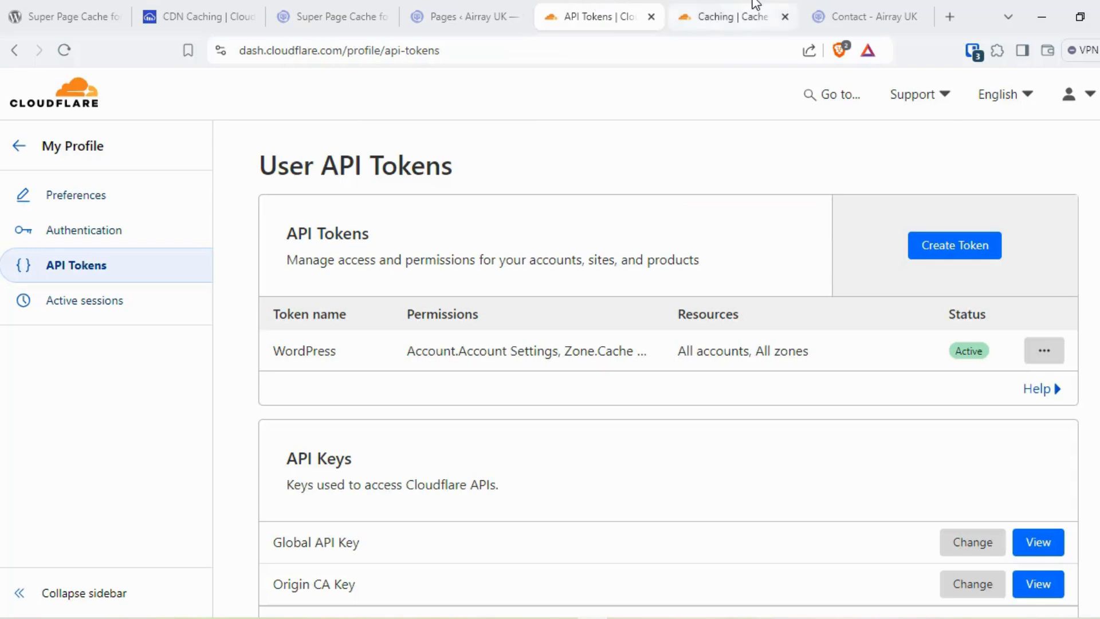
Review all filter conditions of the WP Super Page Cache Plugin rule in Cloudflare's Cache Rules and return to the rule list.
left_click(752, 5)
scroll(722, 342, "down", 1)
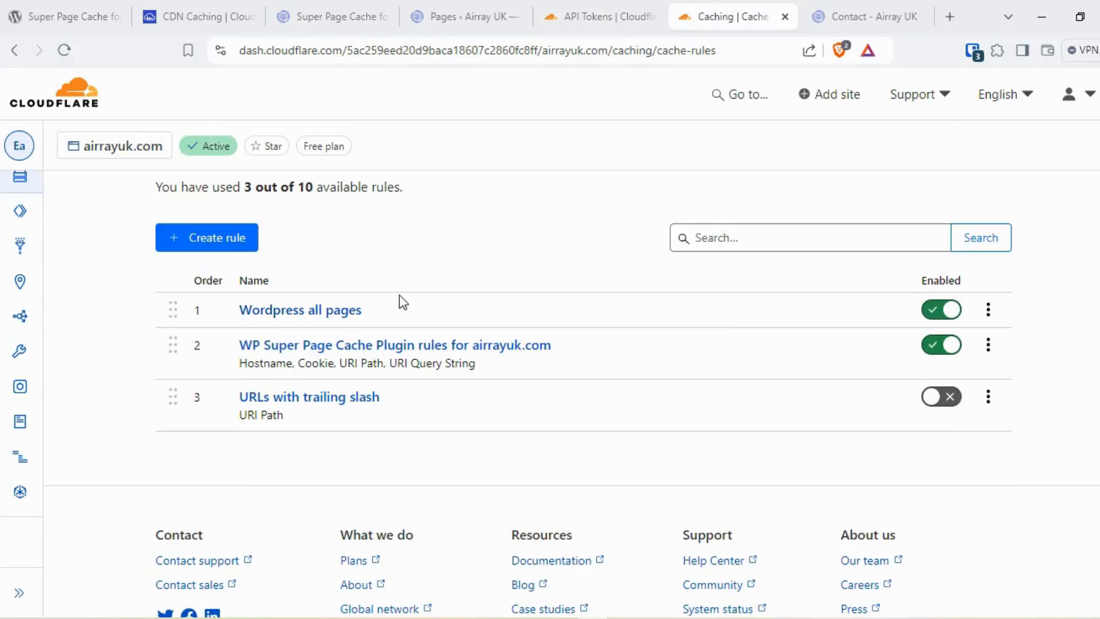
left_click(547, 356)
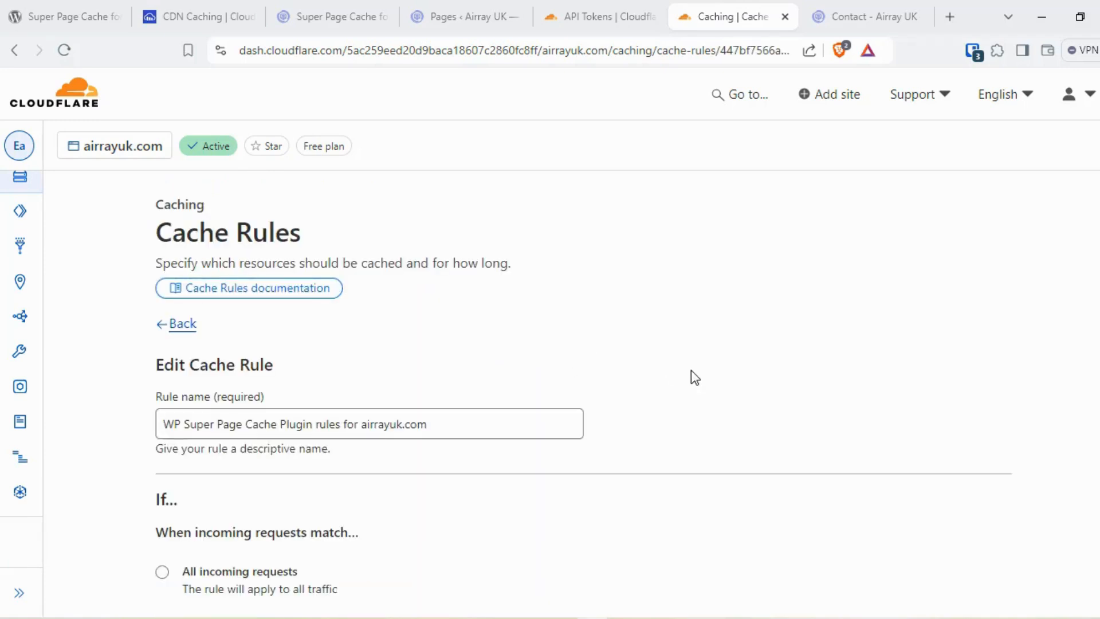
scroll(690, 373, "down", 8)
scroll(695, 378, "down", 3)
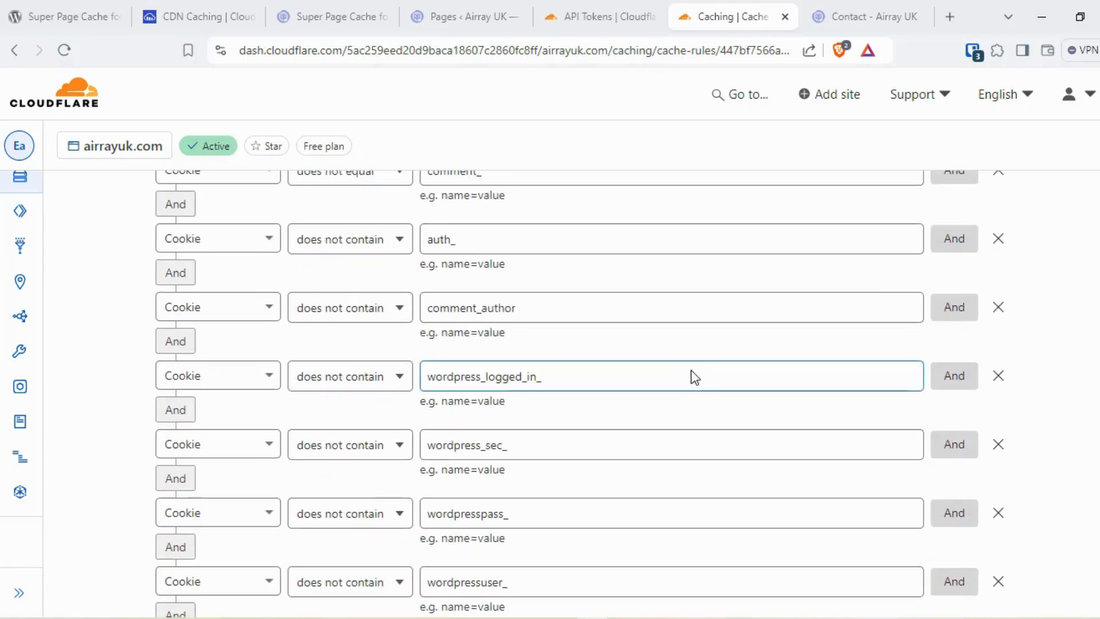
scroll(695, 379, "down", 2)
scroll(692, 371, "down", 3)
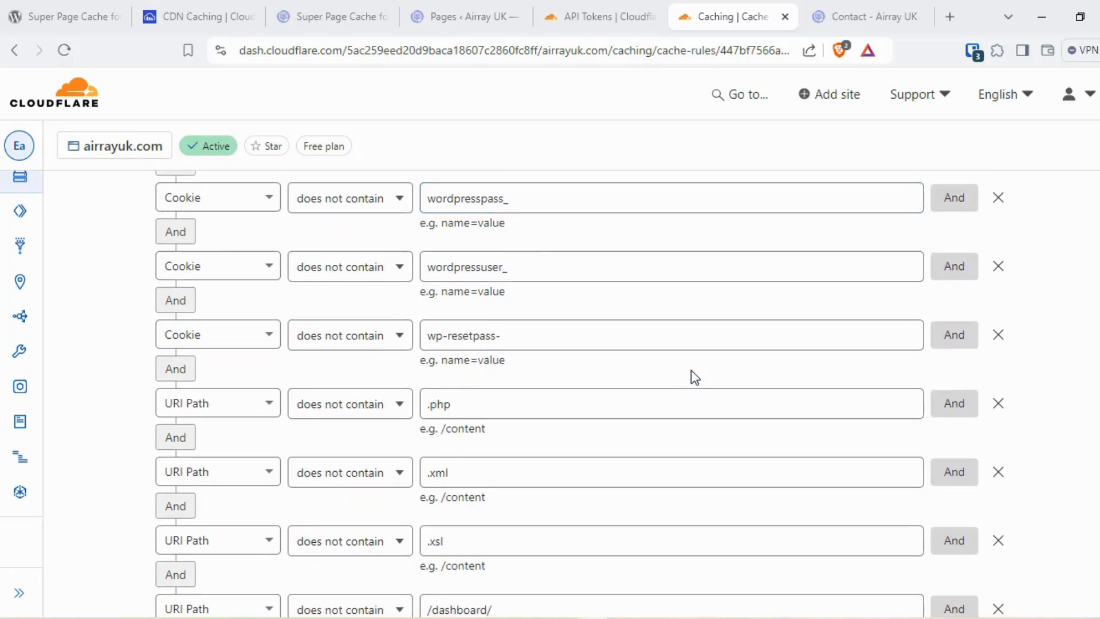
scroll(691, 371, "down", 3)
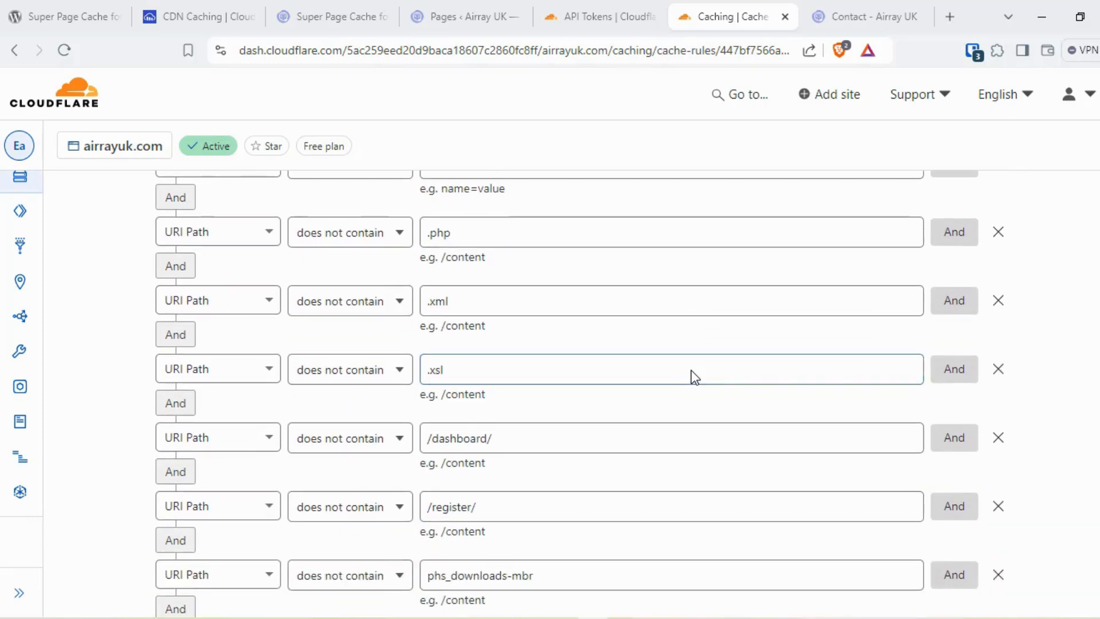
scroll(600, 423, "down", 2)
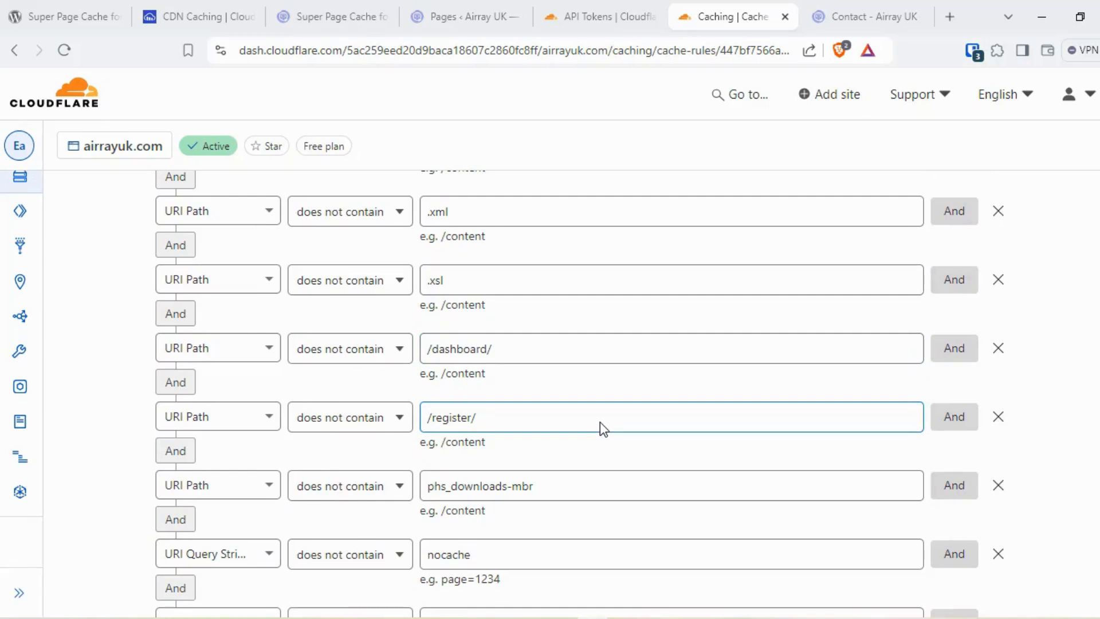
scroll(600, 421, "down", 5)
scroll(600, 422, "down", 5)
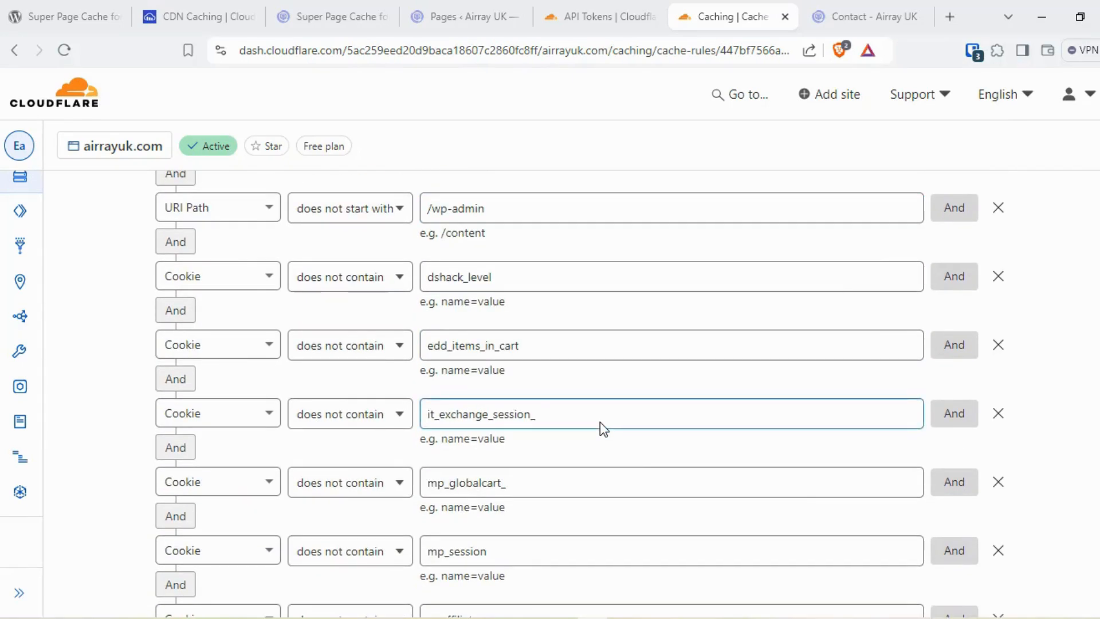
scroll(600, 422, "down", 5)
scroll(600, 422, "down", 3)
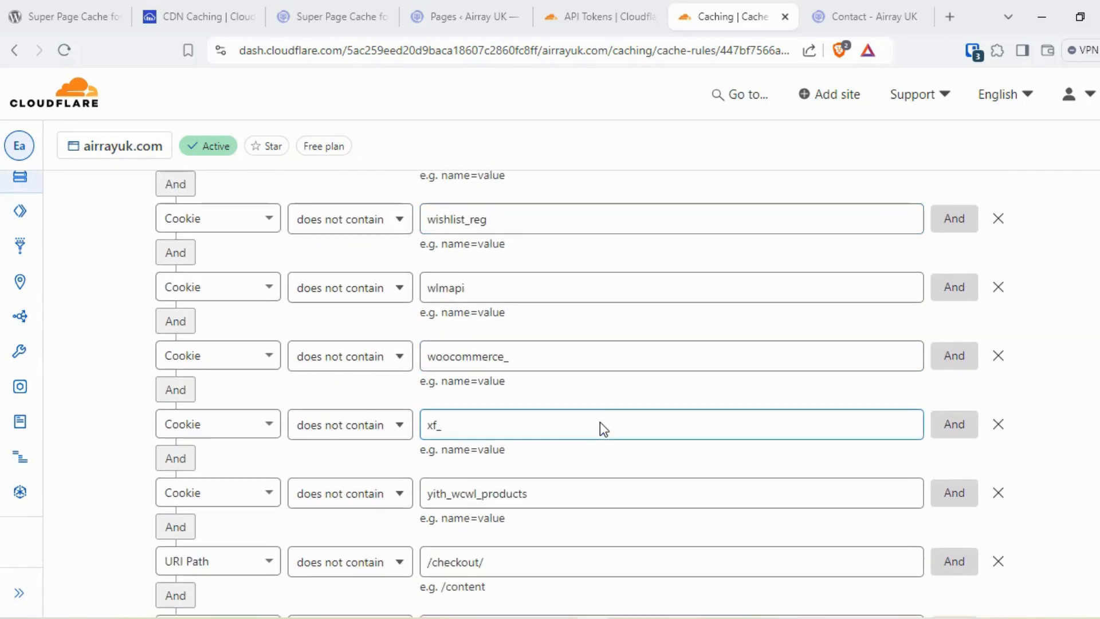
scroll(600, 422, "down", 8)
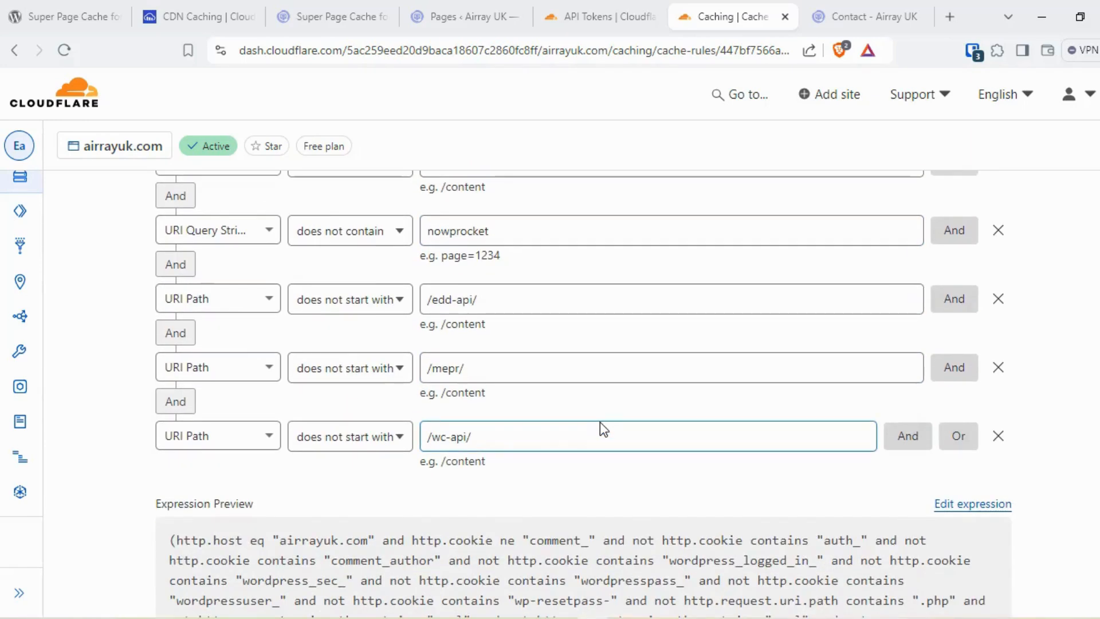
scroll(600, 422, "up", 20)
scroll(600, 422, "up", 9)
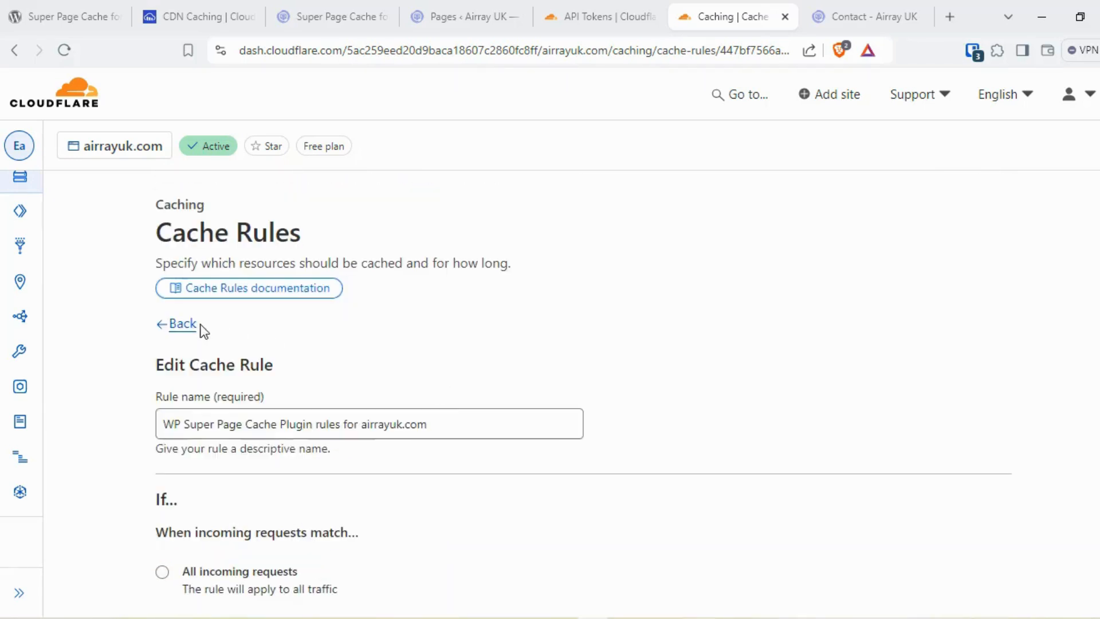
left_click(183, 326)
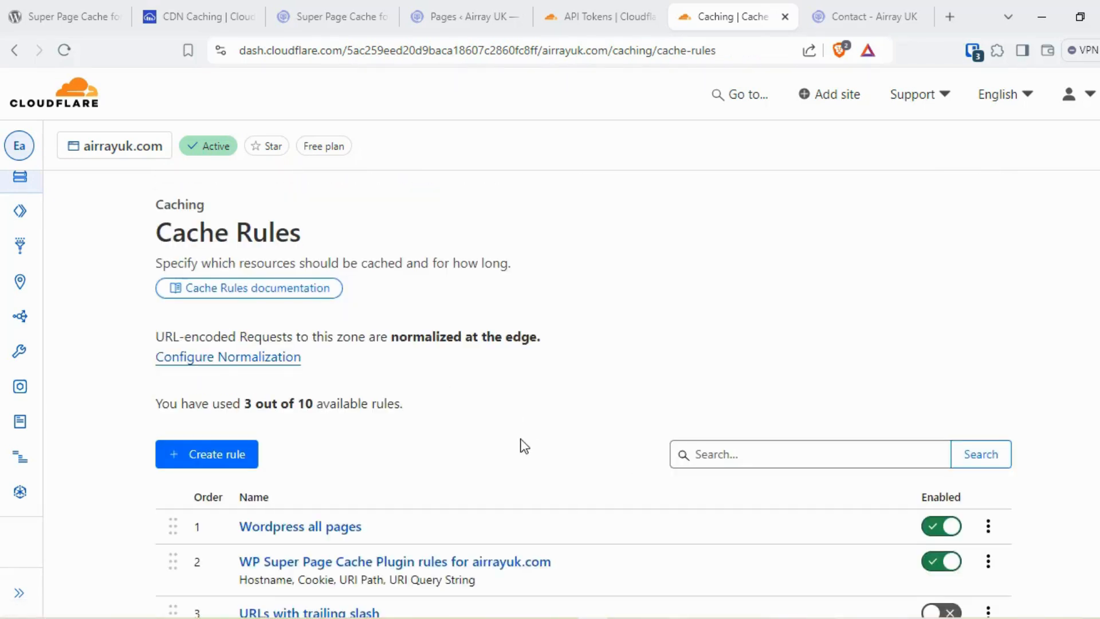
Review the request matching and cache eligibility of the "Wordpress all pages" rule and return to the rule list.
scroll(520, 438, "down", 5)
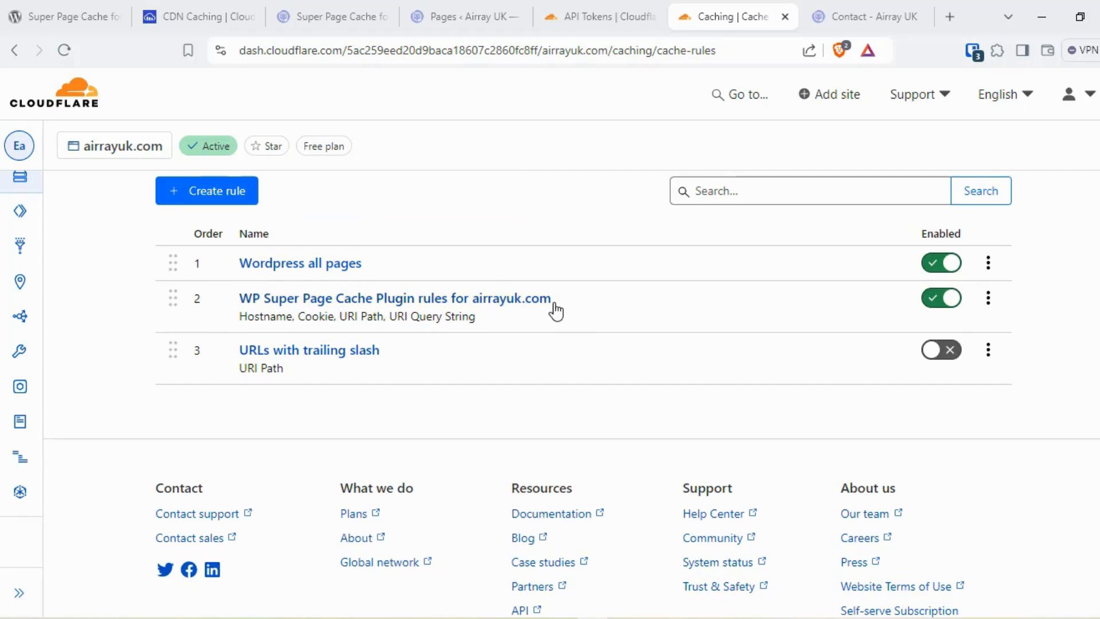
left_click(346, 270)
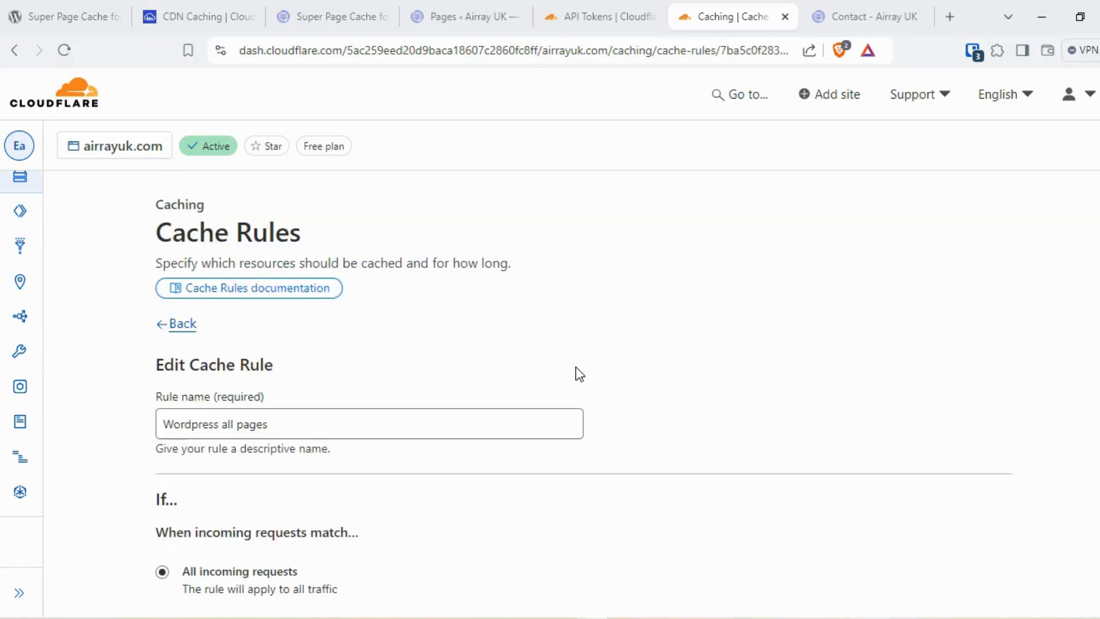
scroll(579, 374, "down", 4)
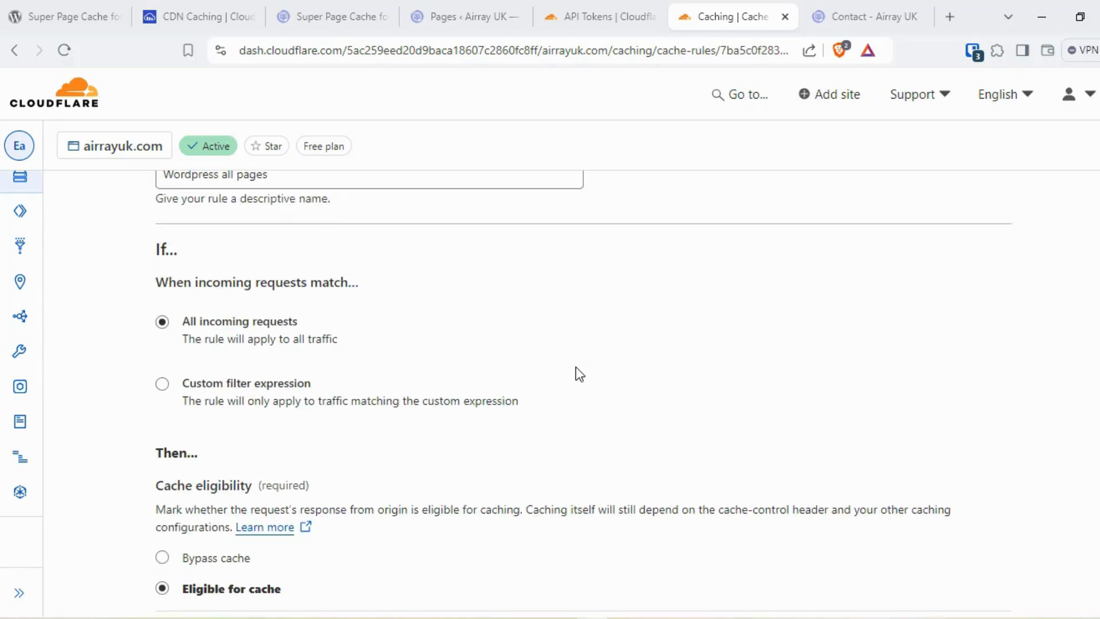
scroll(577, 374, "down", 6)
scroll(577, 373, "up", 10)
scroll(239, 279, "up", 1)
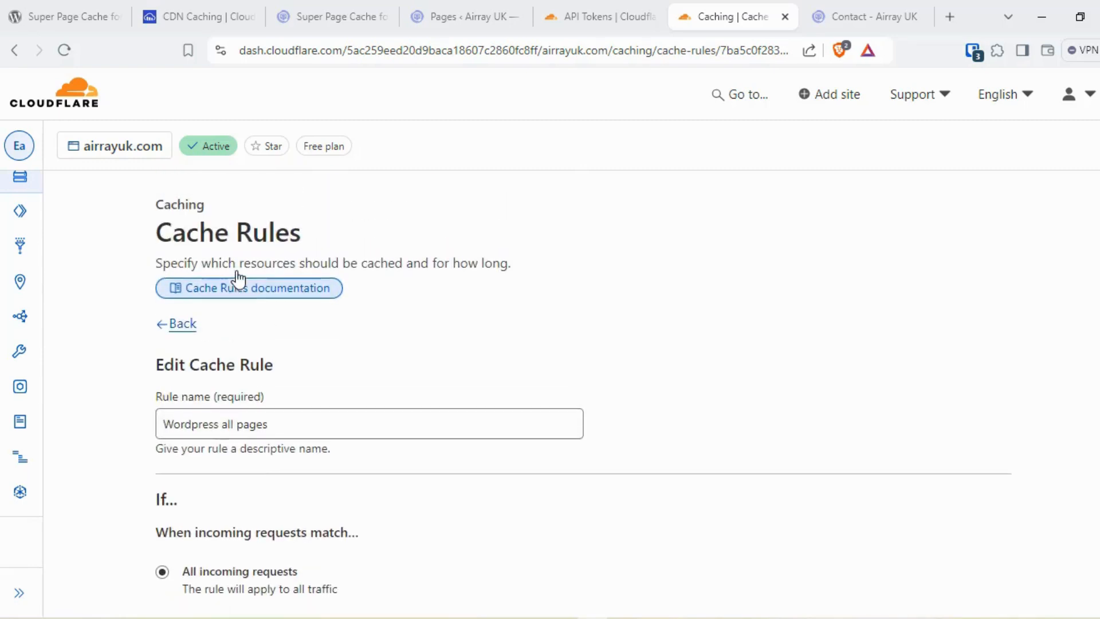
left_click(182, 324)
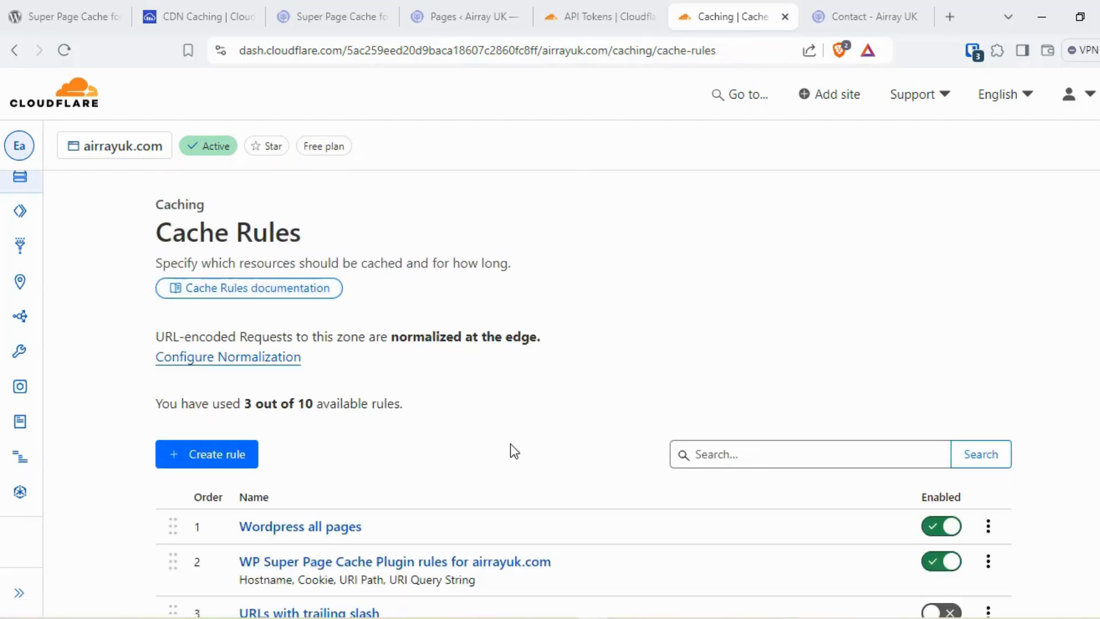
Switch to the site's Contact page and add a trailing slash to its address without loading it.
scroll(511, 447, "down", 5)
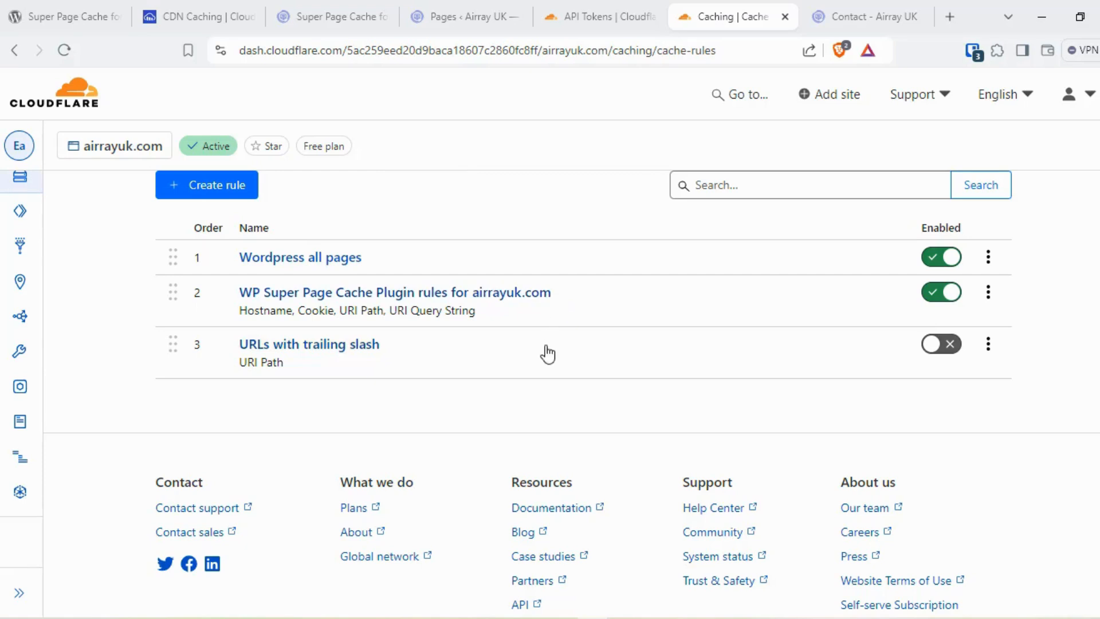
left_click(849, 15)
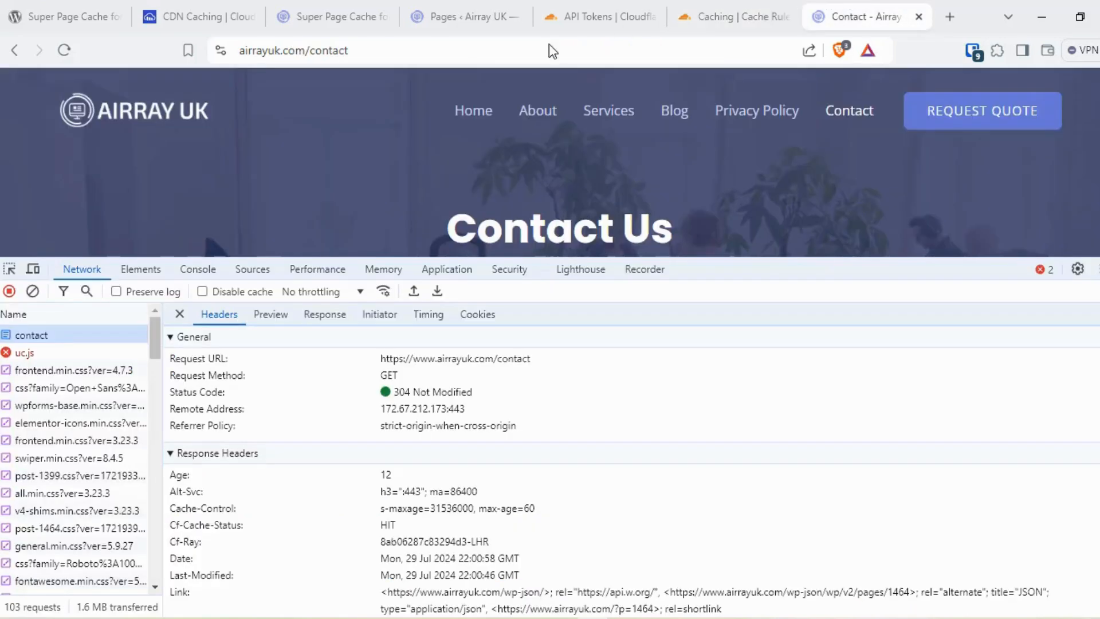
left_click(447, 51)
left_click(447, 53)
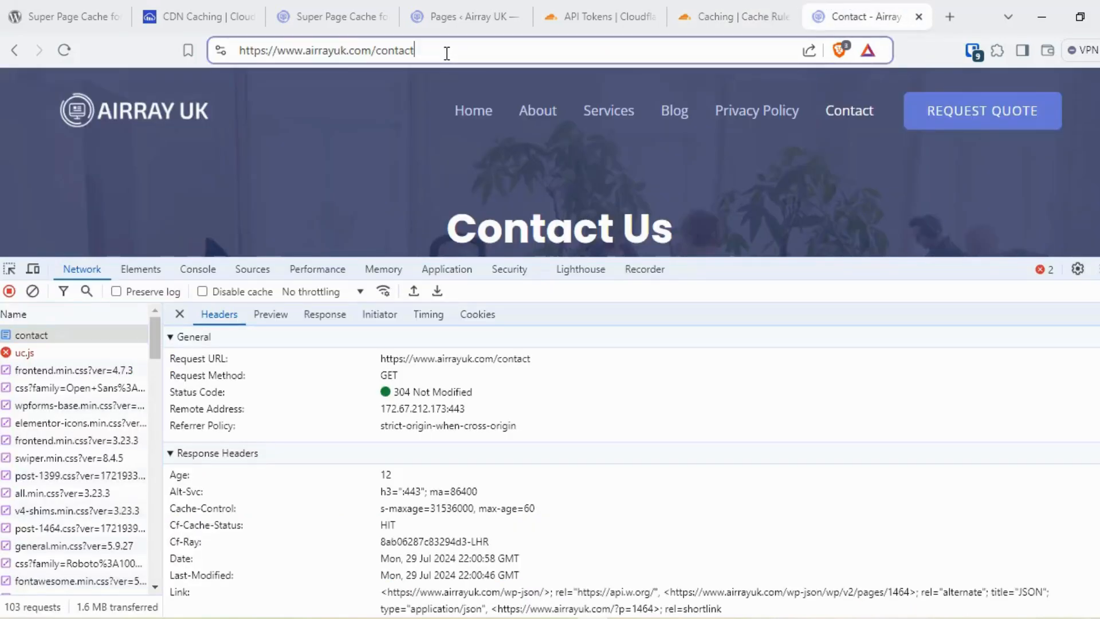
type("/")
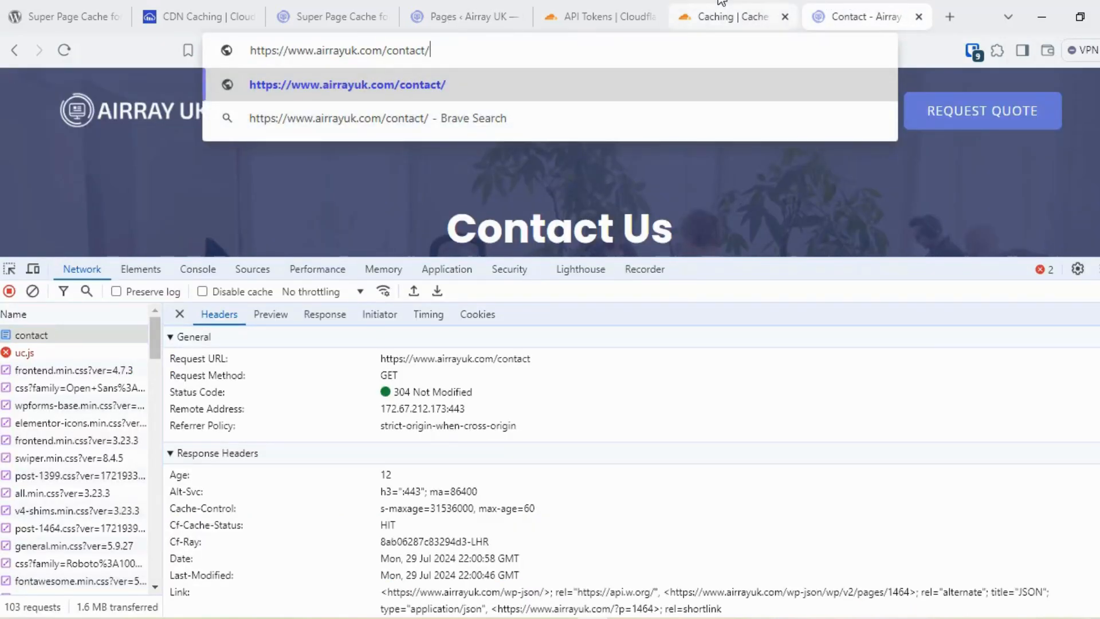
Review the filter expression and cache eligibility of Cloudflare's "URLs with trailing slash" cache rule and return to the rule list.
left_click(731, 16)
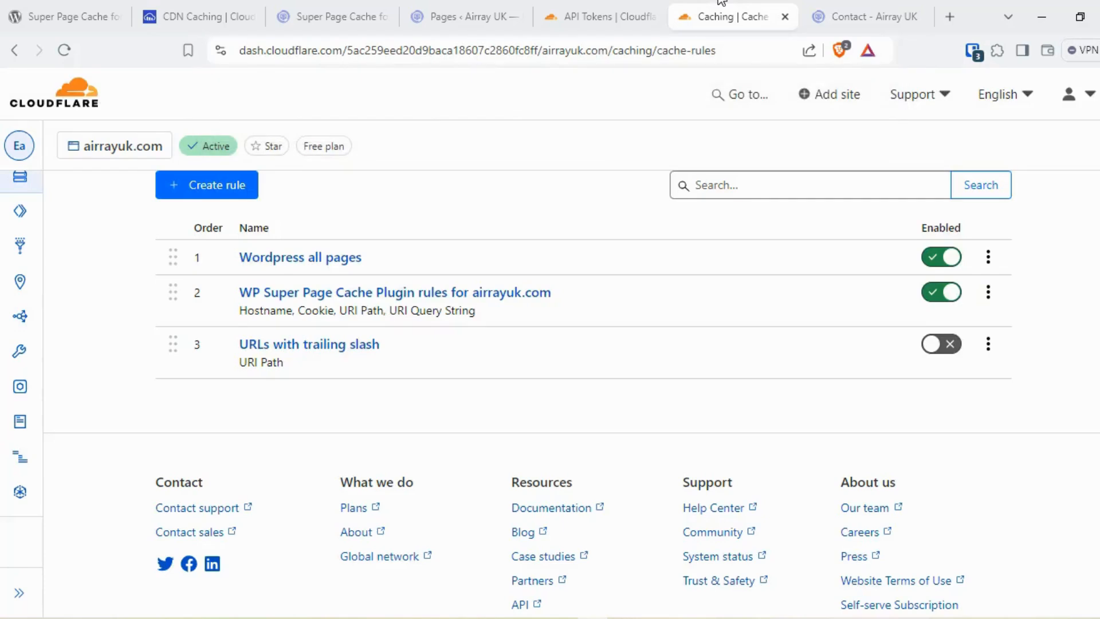
left_click(369, 348)
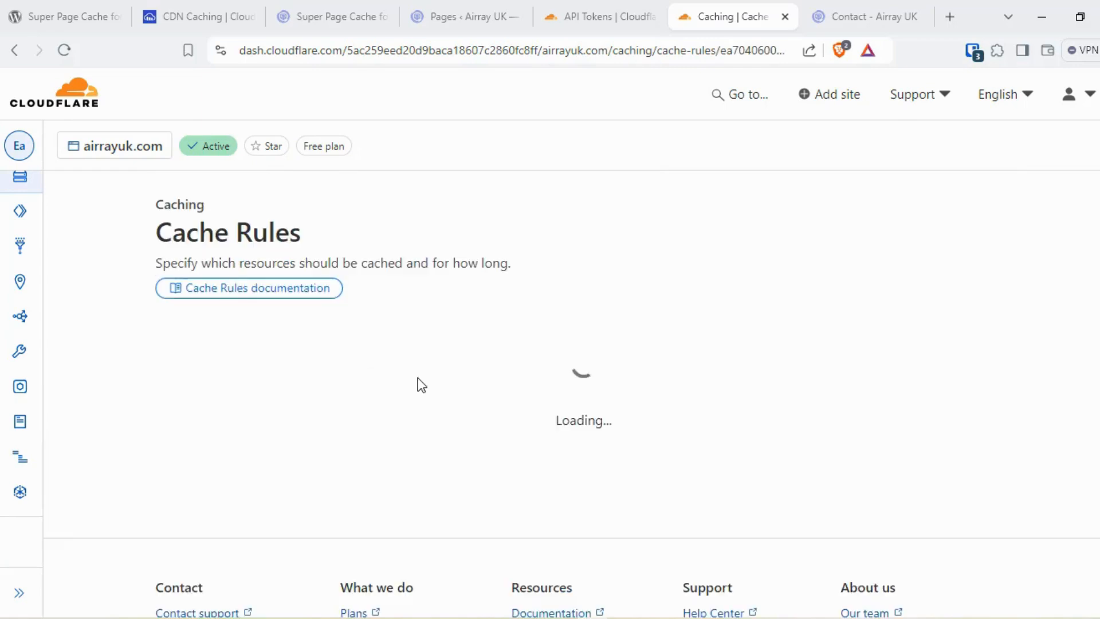
scroll(418, 377, "down", 6)
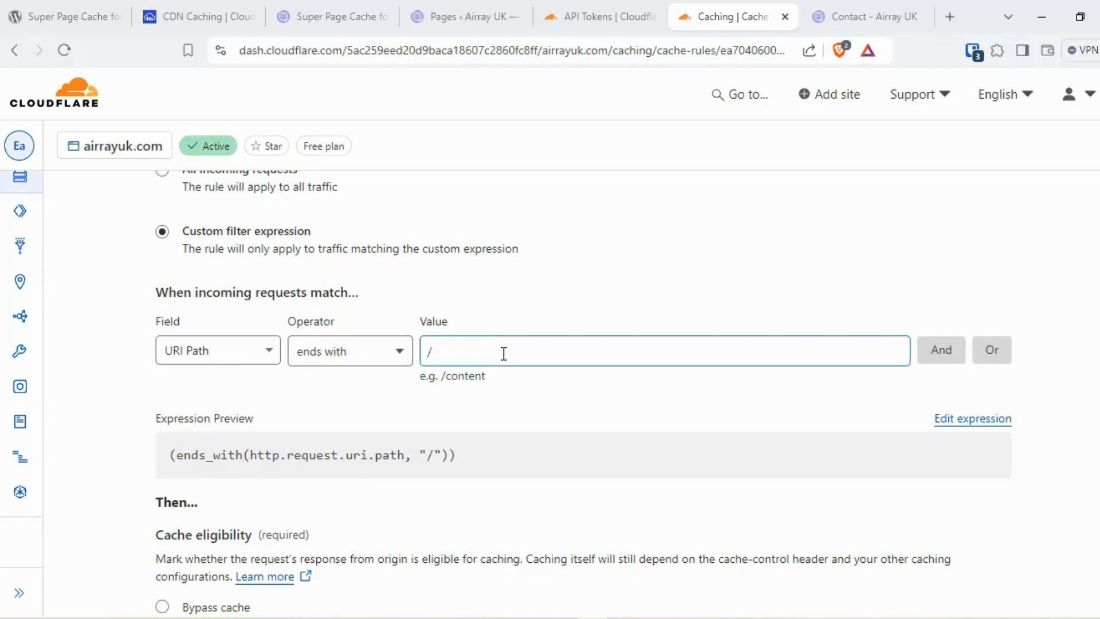
scroll(504, 354, "down", 3)
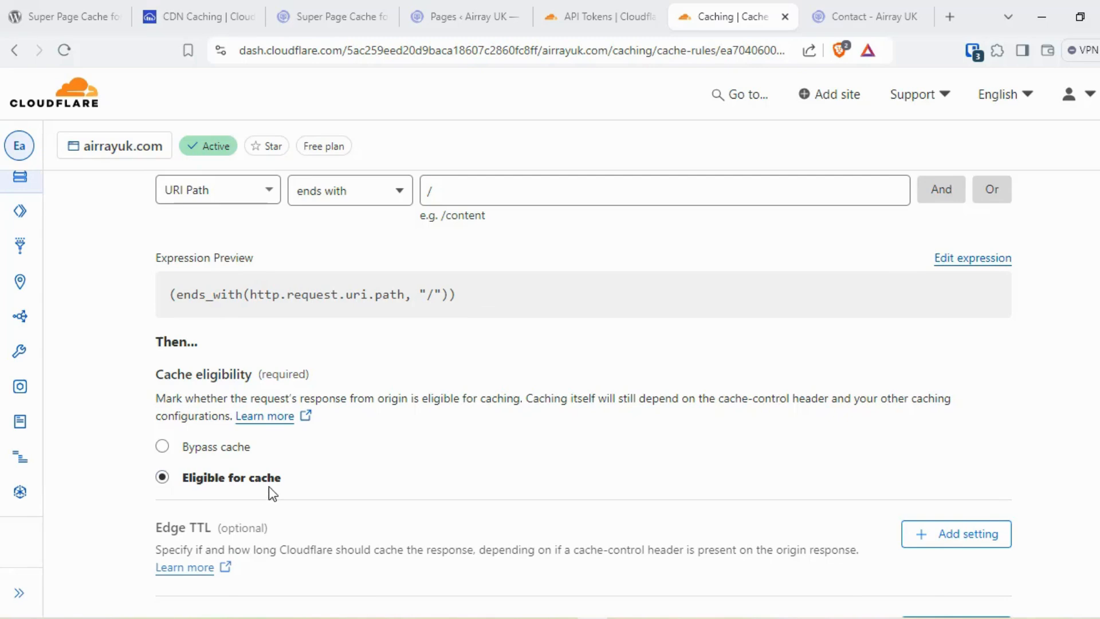
scroll(270, 486, "up", 10)
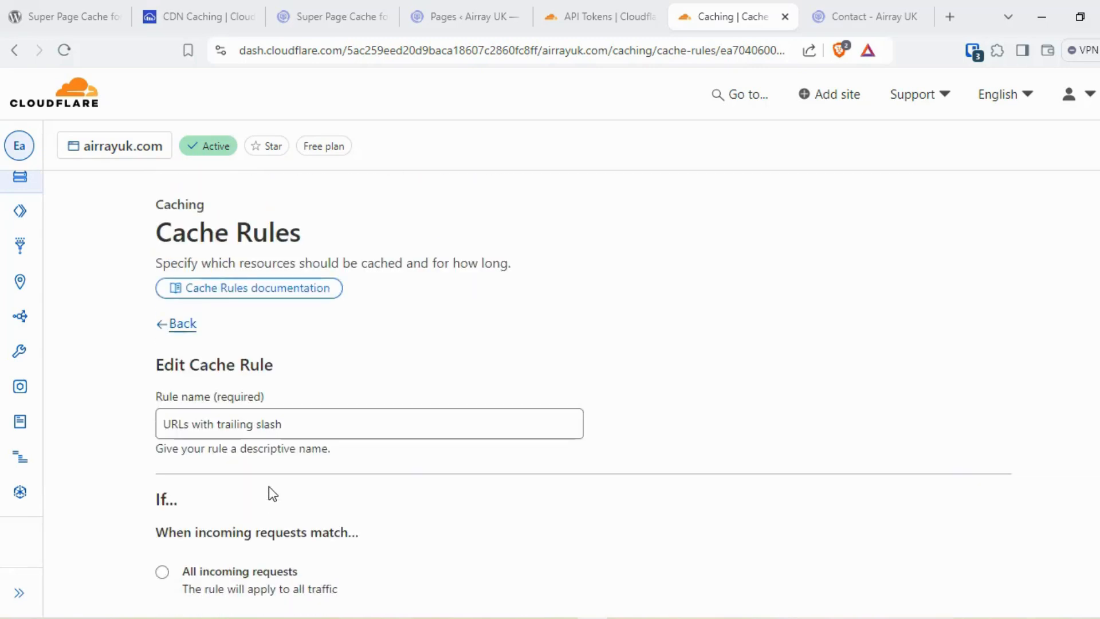
left_click(182, 324)
scroll(471, 425, "down", 5)
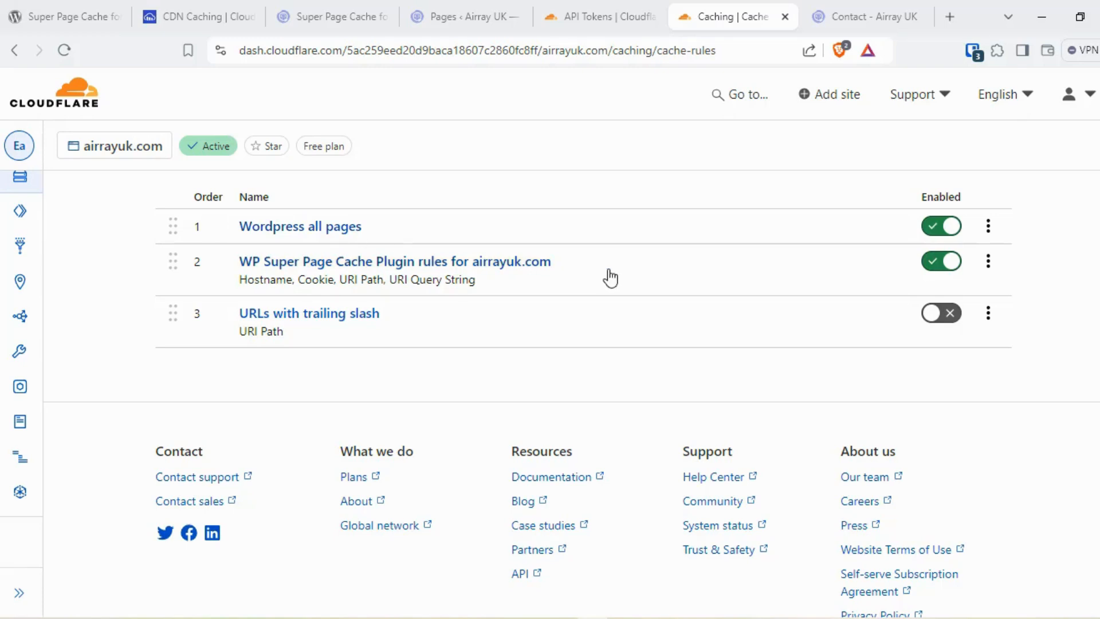
scroll(610, 278, "up", 4)
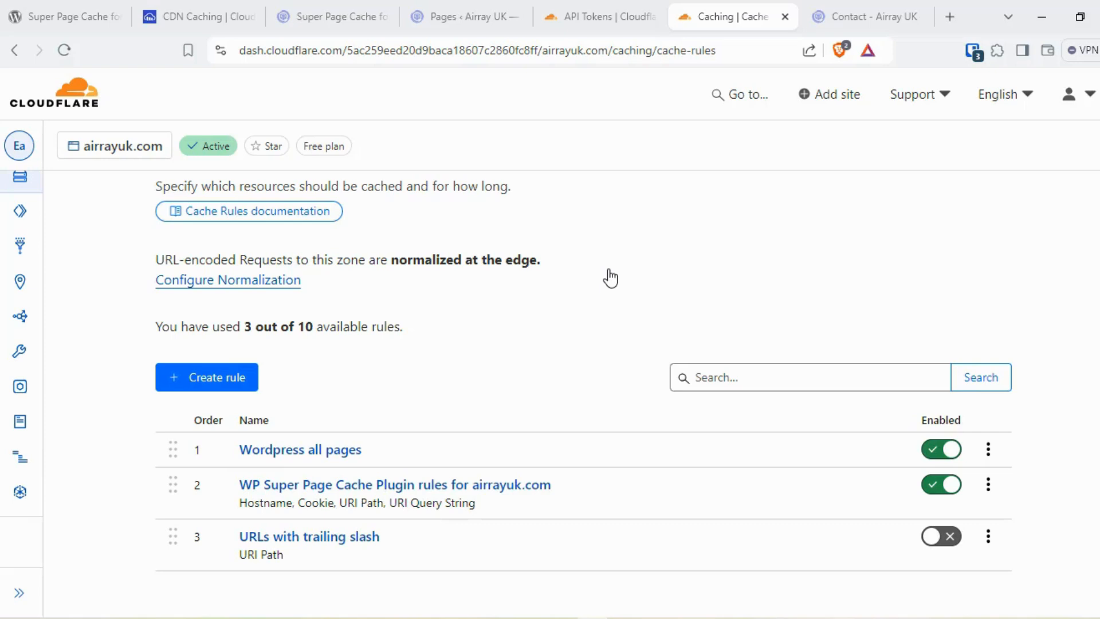
Load the site's Services page and shrink the developer tools to show more of the page.
left_click(866, 17)
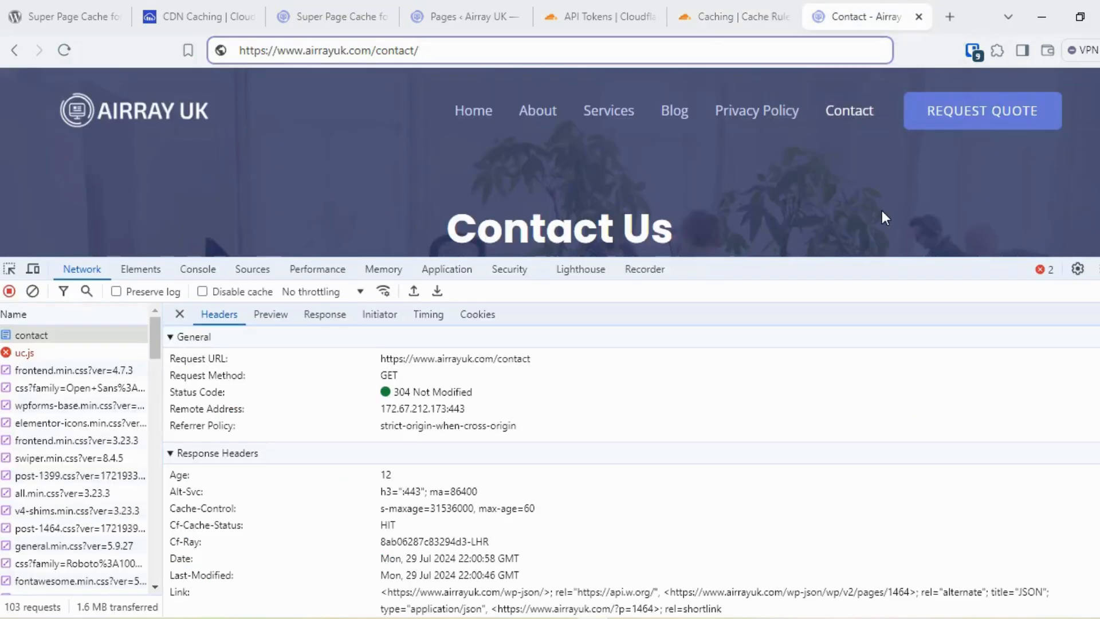
left_click(611, 118)
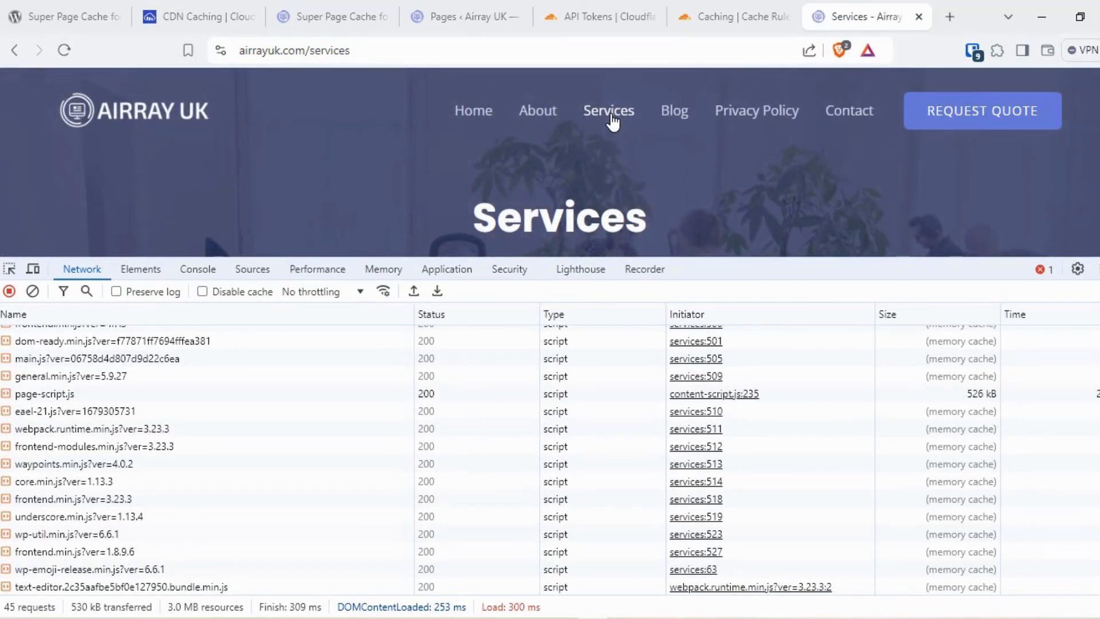
left_click_drag(791, 258, 814, 338)
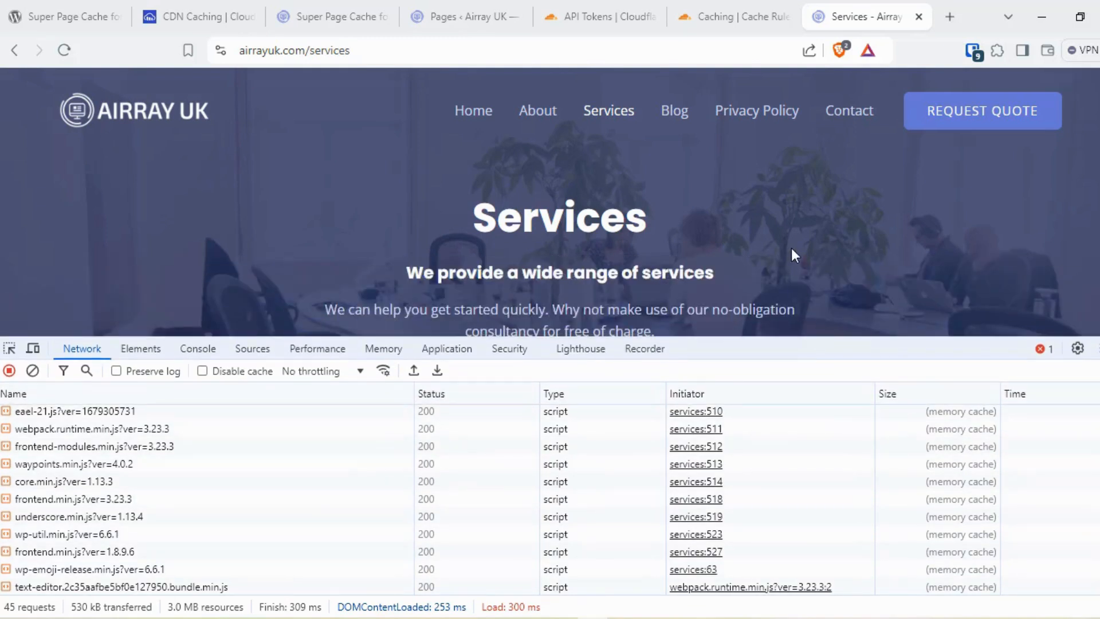